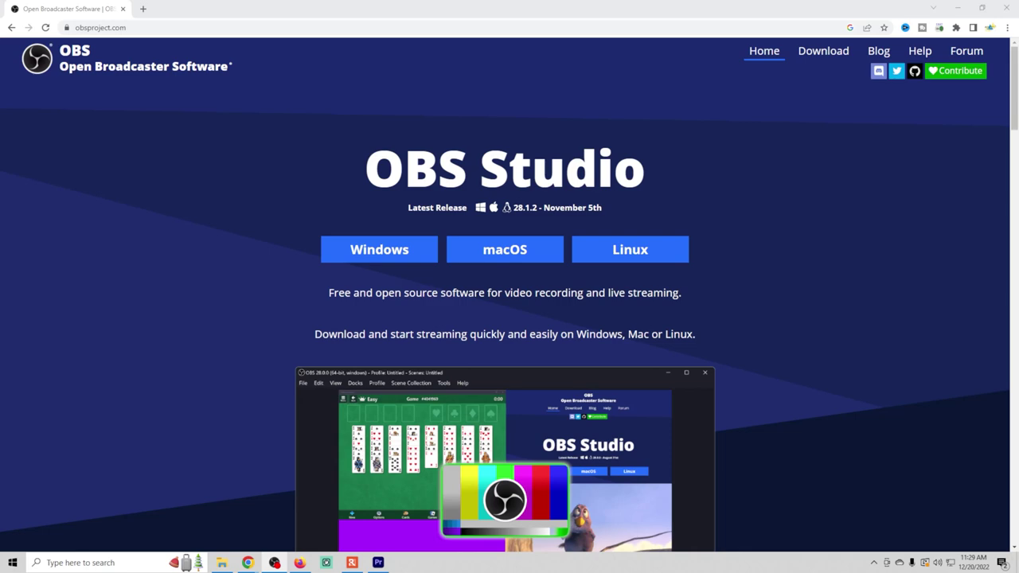
# - Look through the OBS Studio home page for its download options, feature overview and support links
pyautogui.scroll(-7, 175, 364)
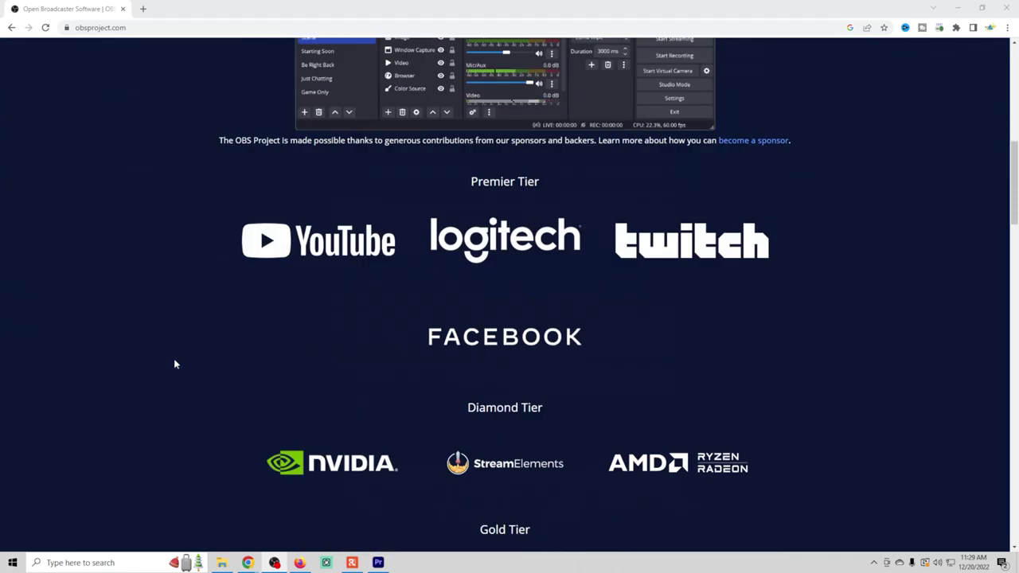
pyautogui.scroll(-20, 175, 364)
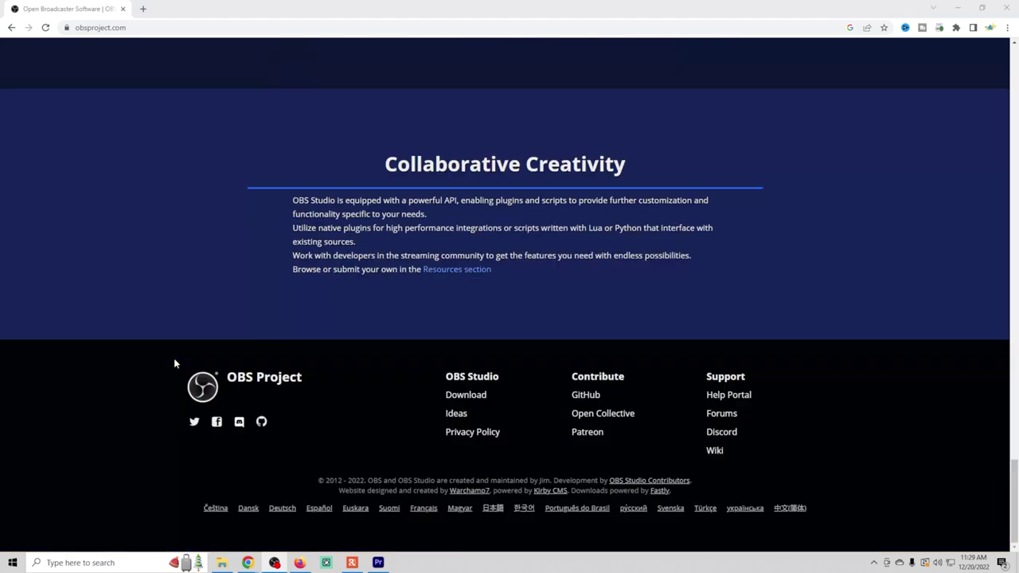
pyautogui.scroll(12, 175, 364)
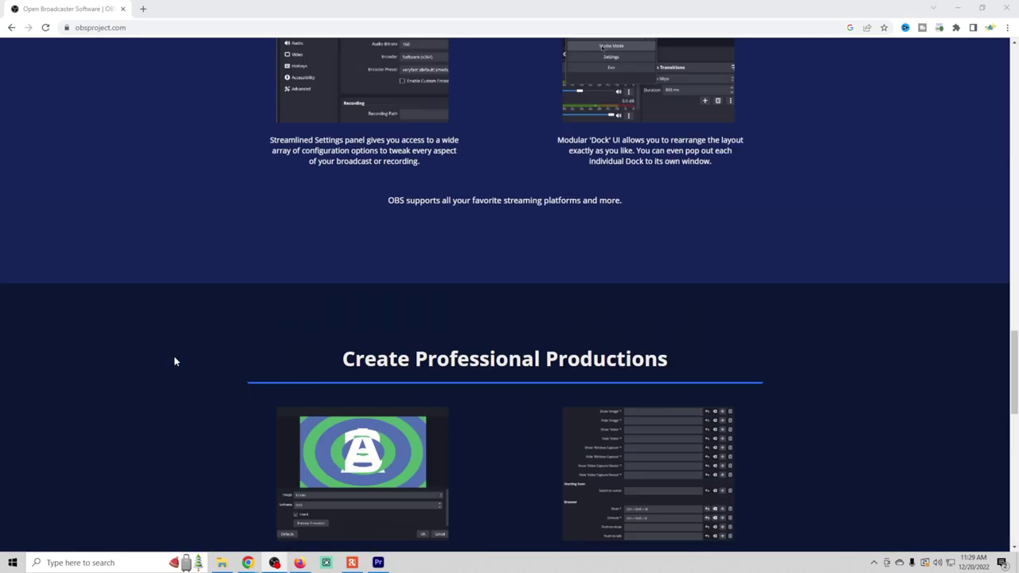
pyautogui.scroll(8, 173, 355)
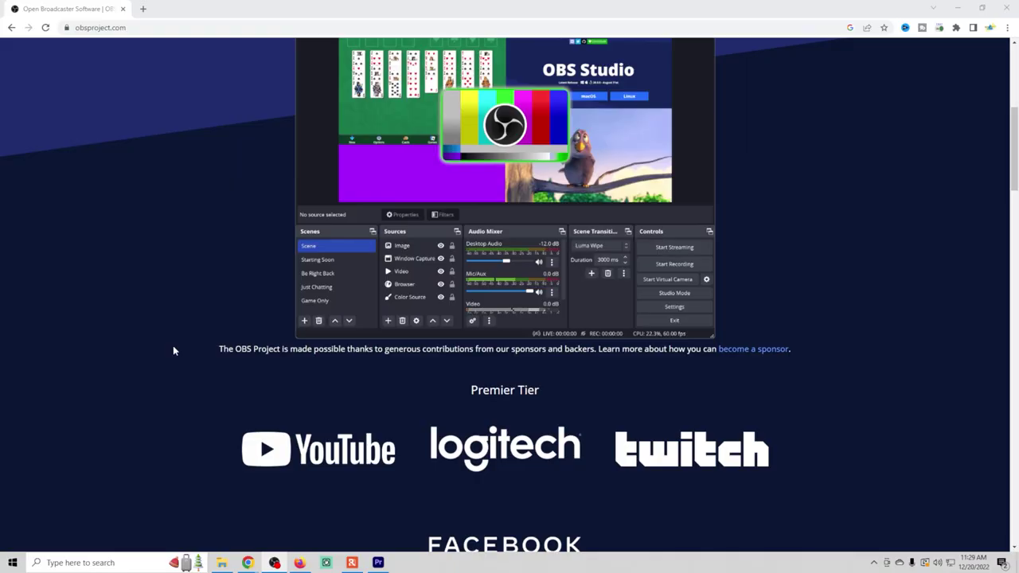
pyautogui.scroll(3, 172, 346)
pyautogui.scroll(1, 174, 347)
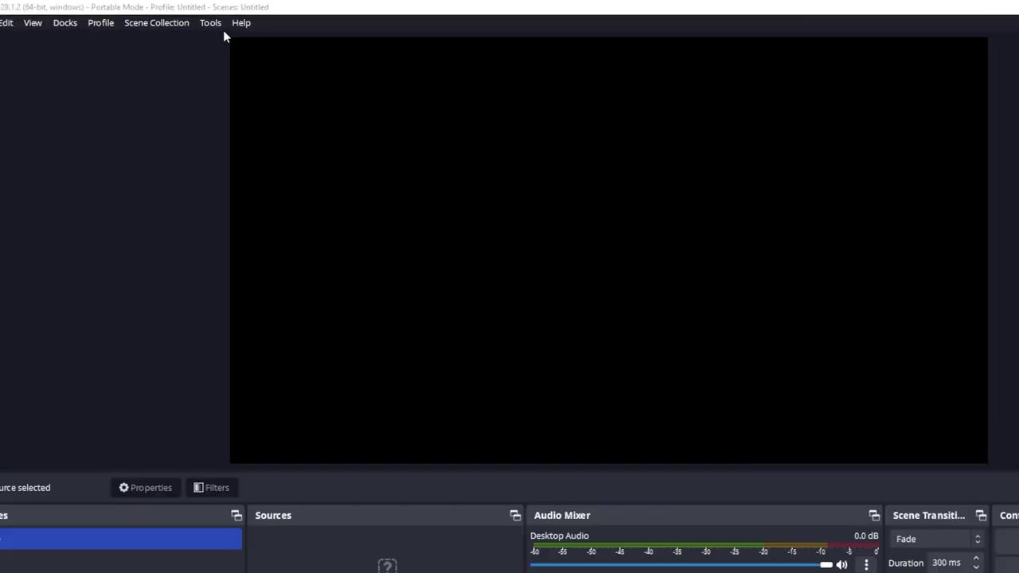
# - Start the Auto-Configuration Wizard and set the usage to "Optimize just for recording, I will not be streaming"
pyautogui.click(194, 21)
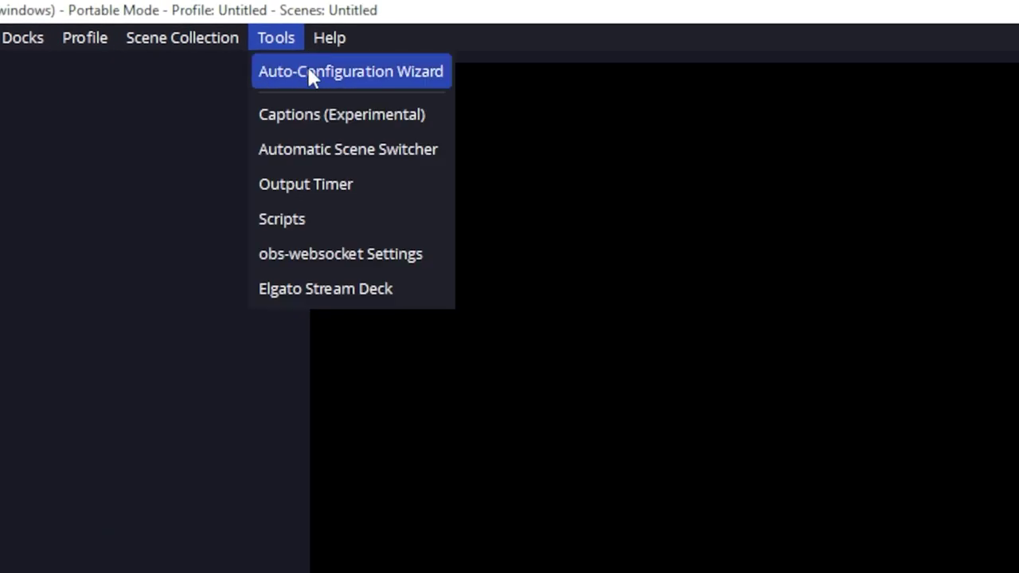
pyautogui.click(309, 70)
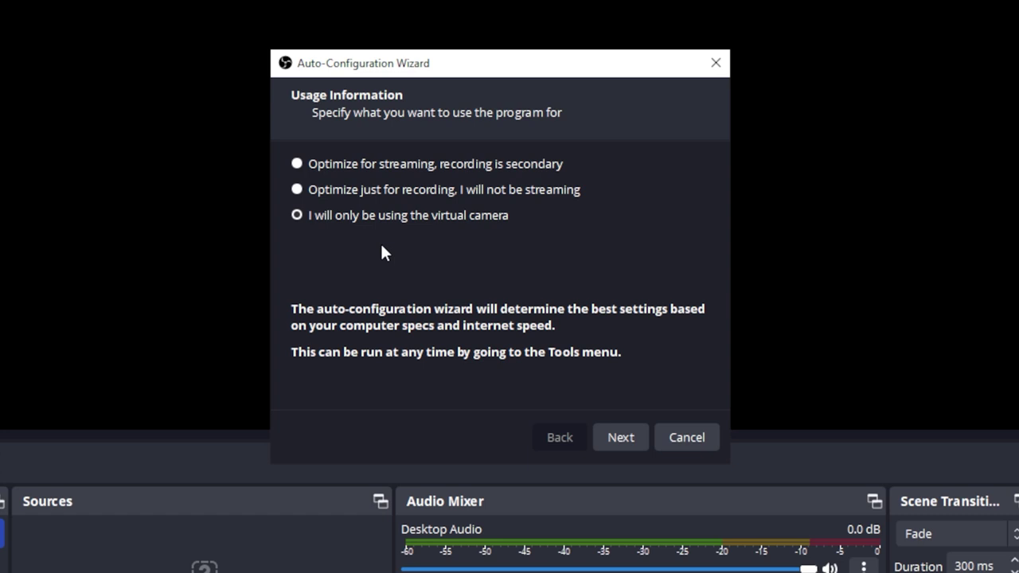
pyautogui.click(297, 190)
pyautogui.click(620, 438)
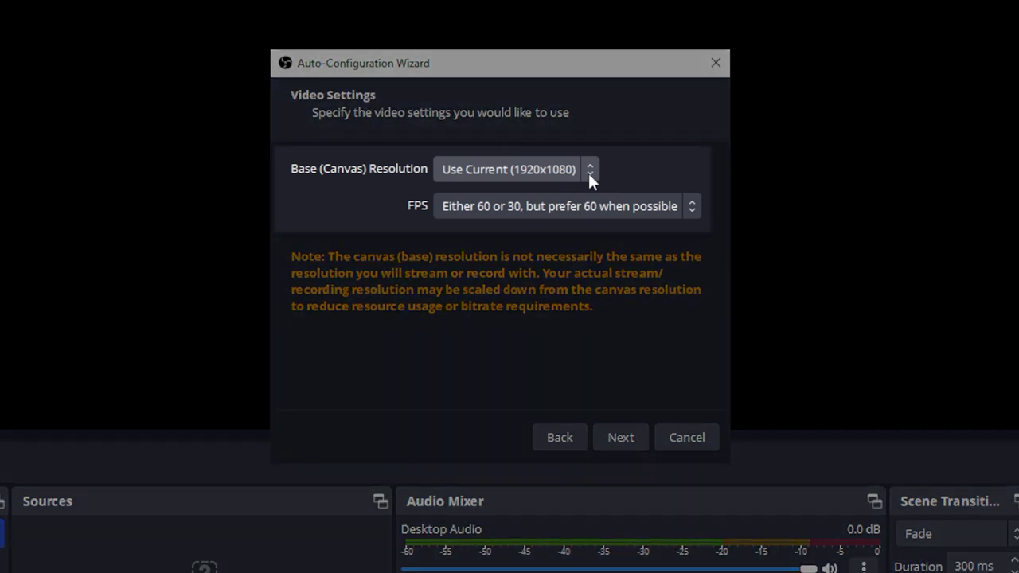
# - Set the wizard's base canvas resolution to Display 1 (1920x1080) and FPS to 30, and apply the resulting settings
pyautogui.click(590, 177)
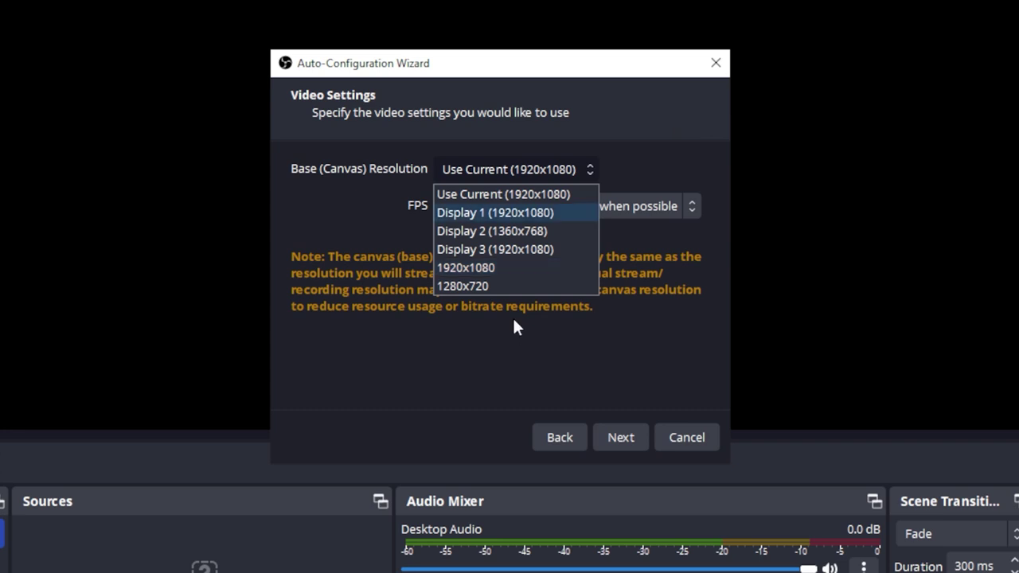
pyautogui.click(494, 211)
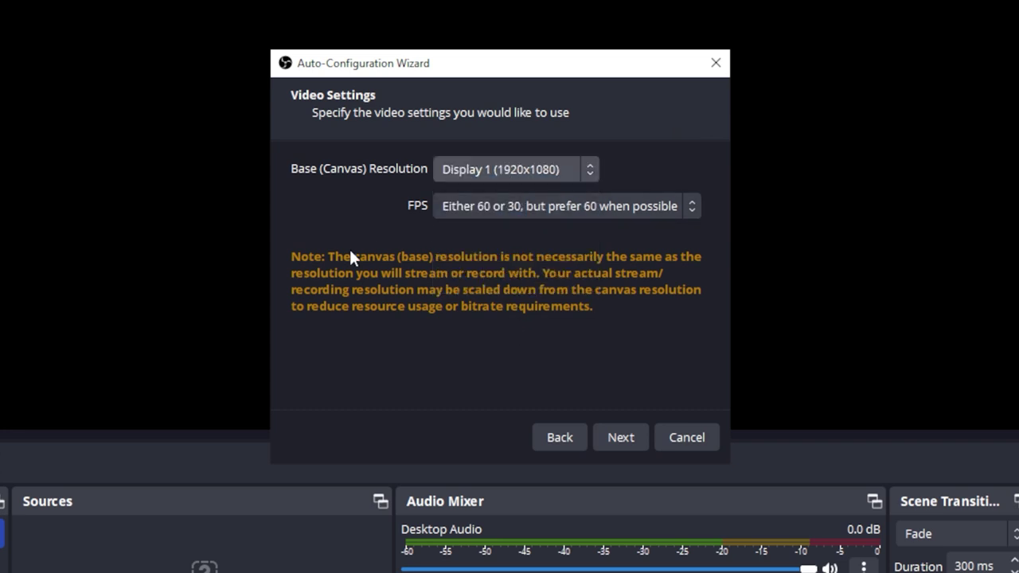
pyautogui.click(691, 209)
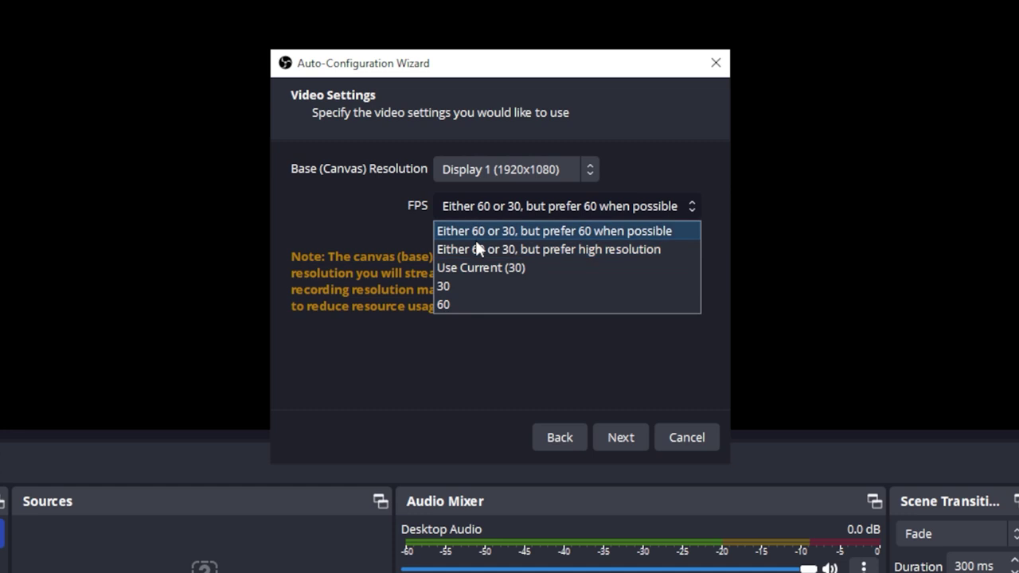
pyautogui.click(461, 341)
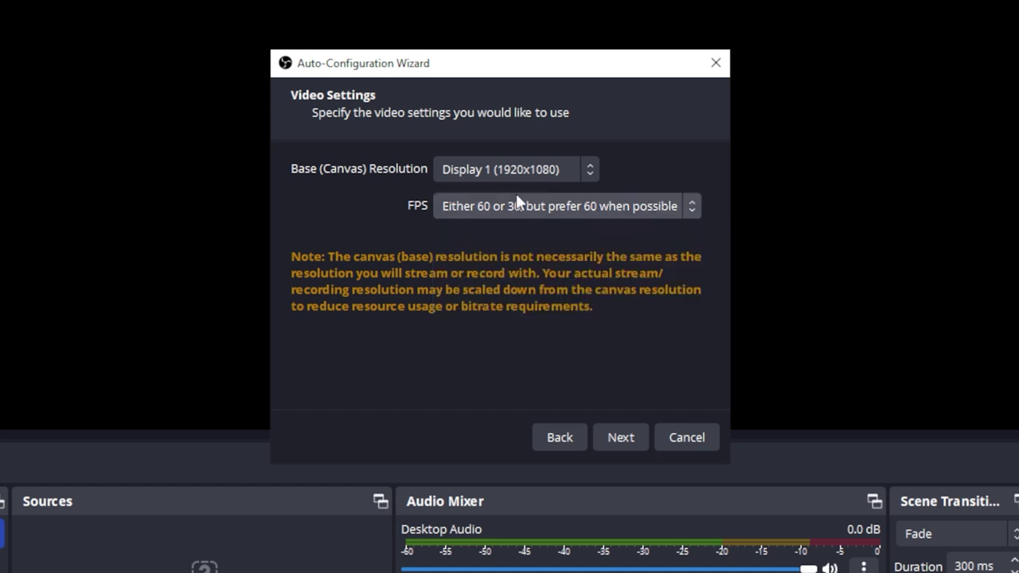
pyautogui.click(689, 208)
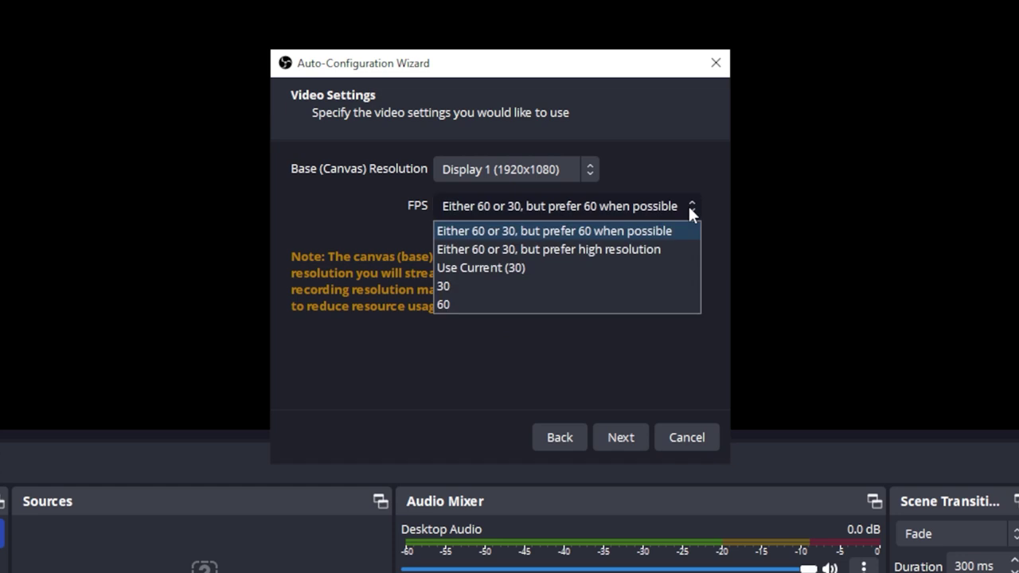
pyautogui.click(545, 286)
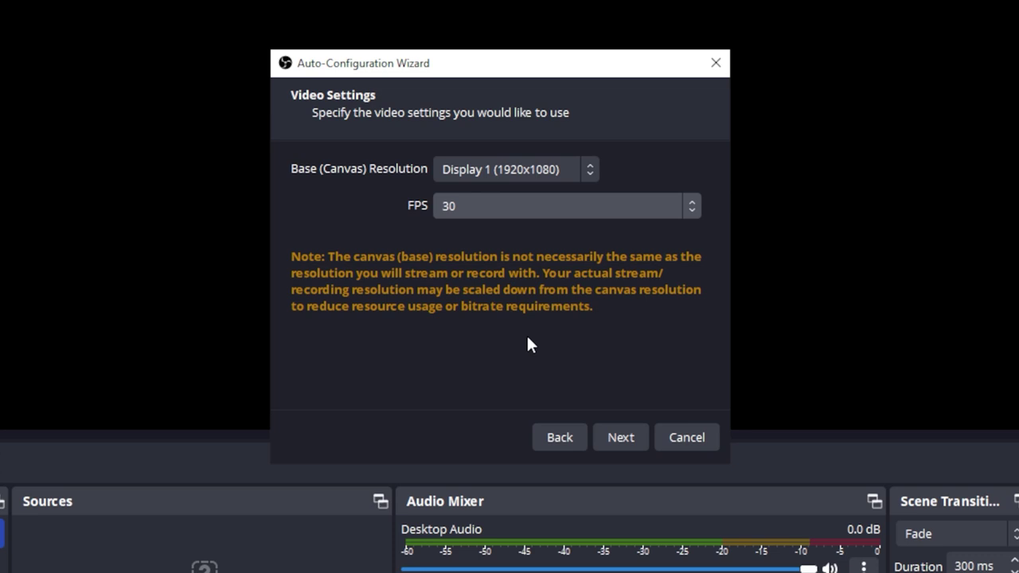
pyautogui.click(622, 437)
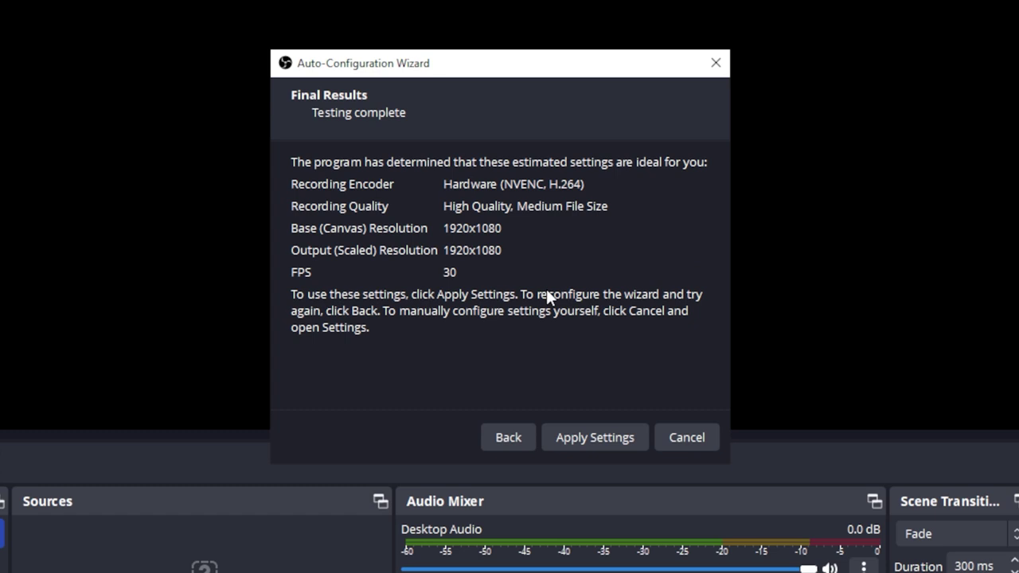
pyautogui.click(583, 437)
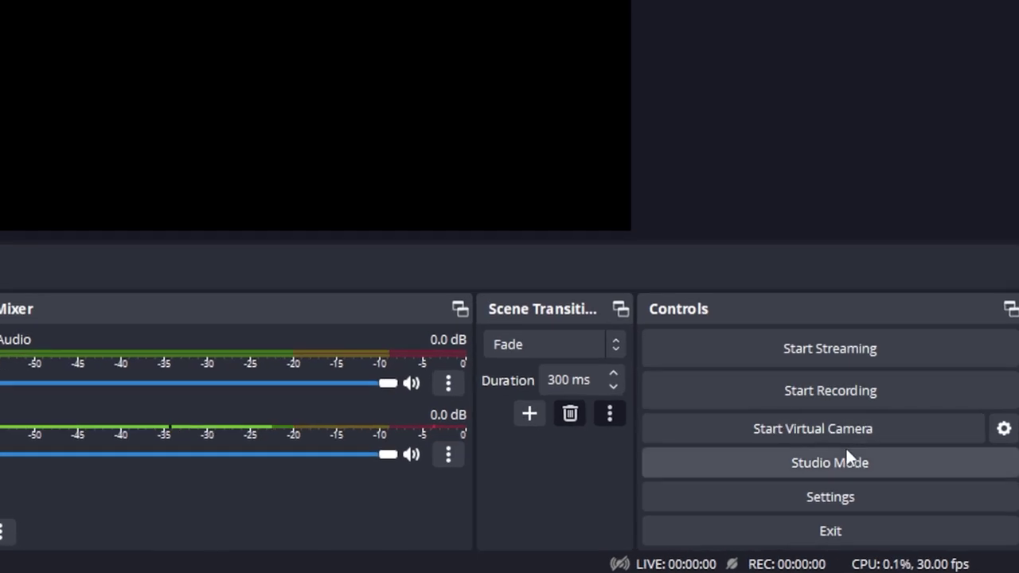
# - Switch the output mode to Advanced in the program settings and show the recording options
pyautogui.click(846, 491)
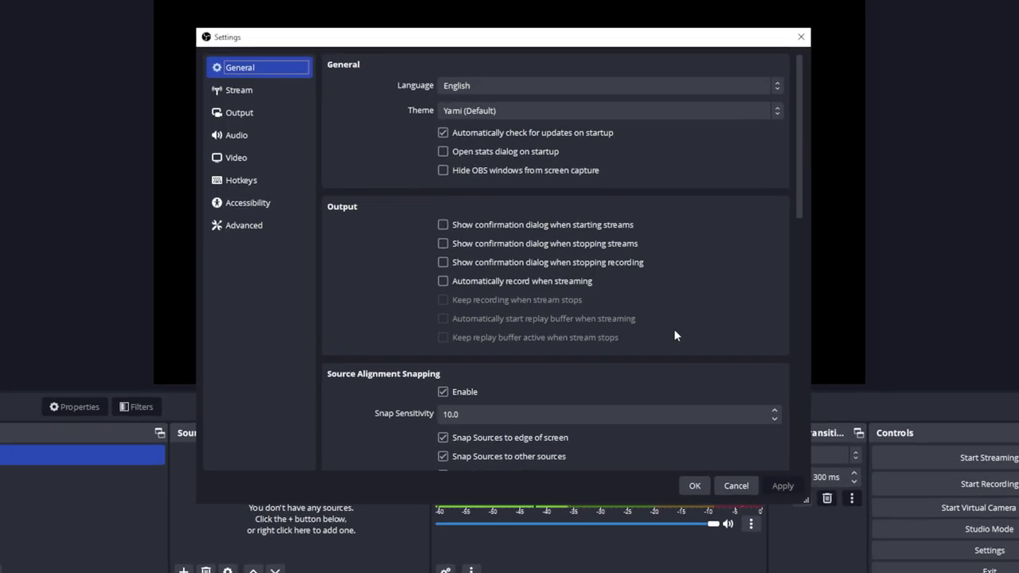
pyautogui.click(256, 114)
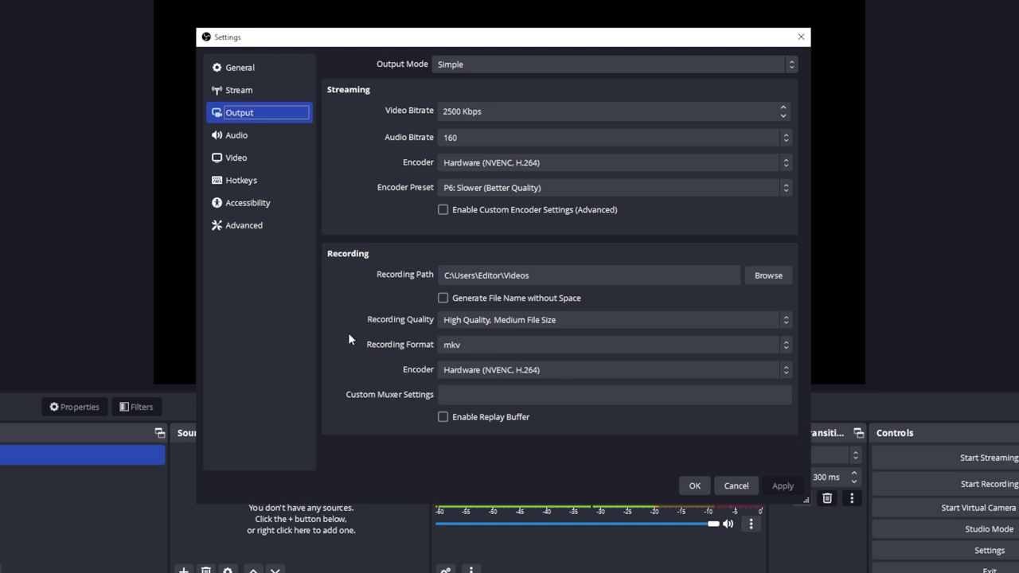
pyautogui.click(548, 64)
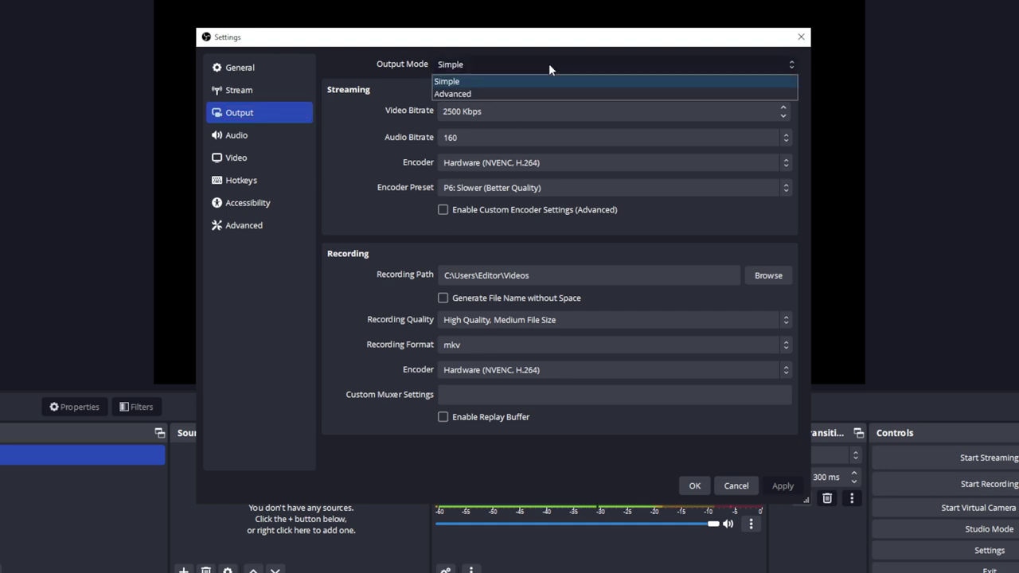
pyautogui.click(536, 94)
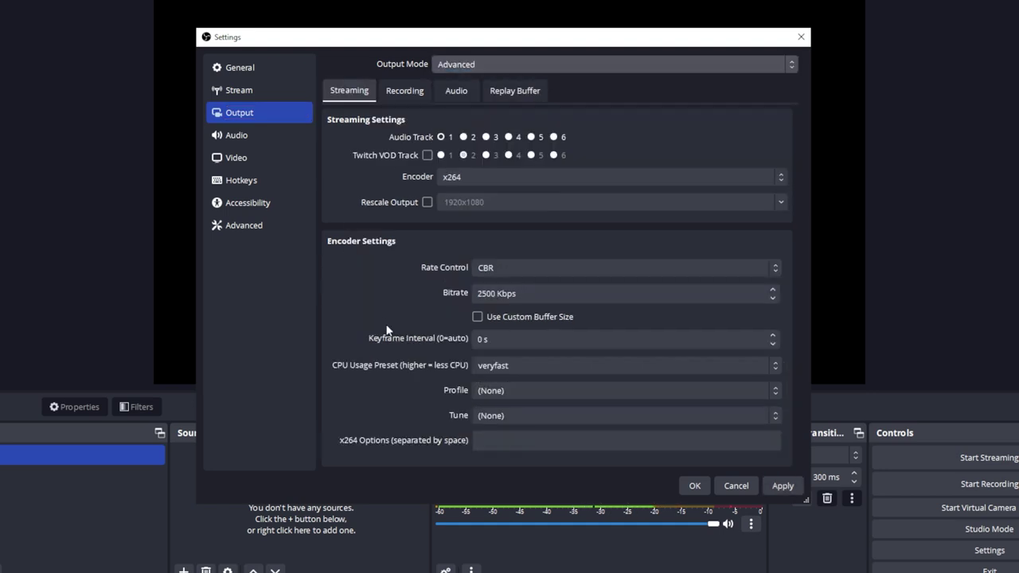
pyautogui.click(405, 90)
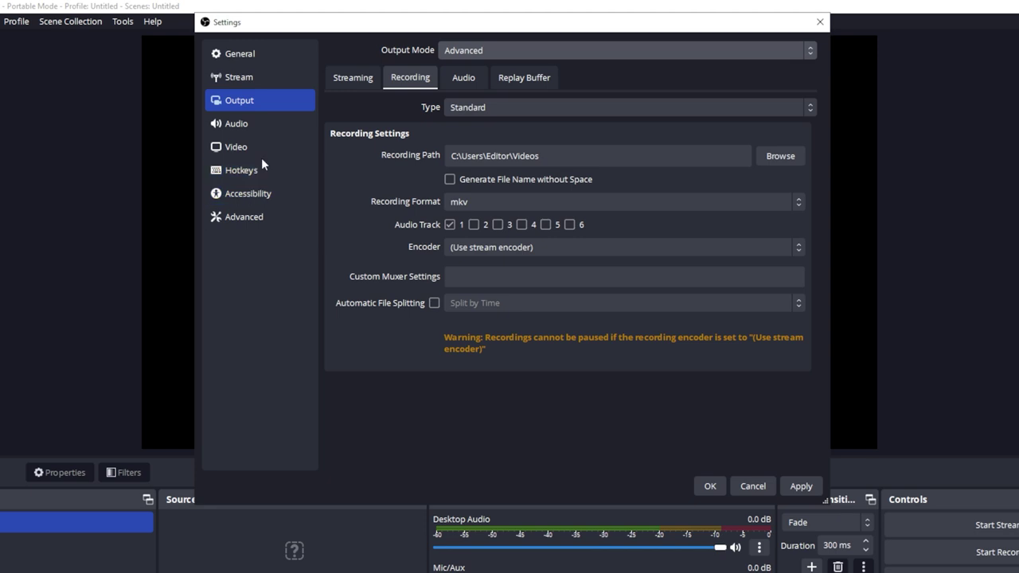
# - Disable the global Desktop Audio and Mic/Auxiliary Audio devices, and save the settings
pyautogui.click(236, 125)
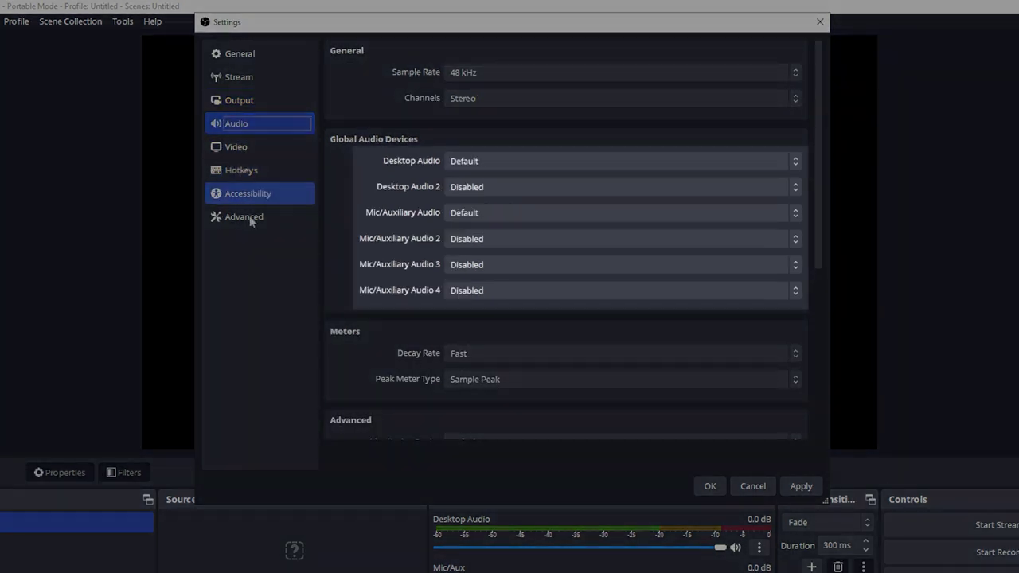
pyautogui.click(531, 166)
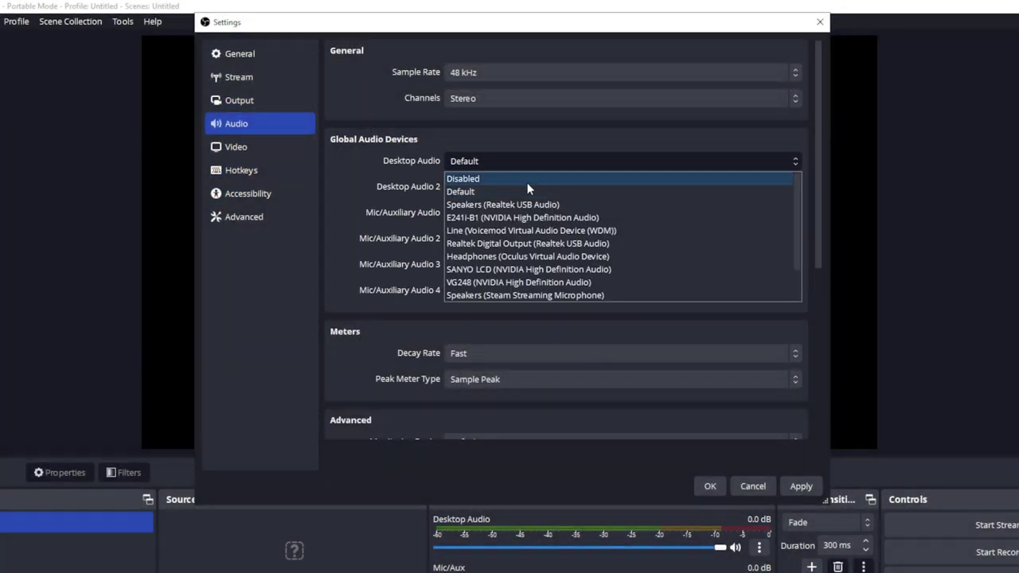
pyautogui.click(528, 182)
pyautogui.click(479, 211)
pyautogui.click(480, 227)
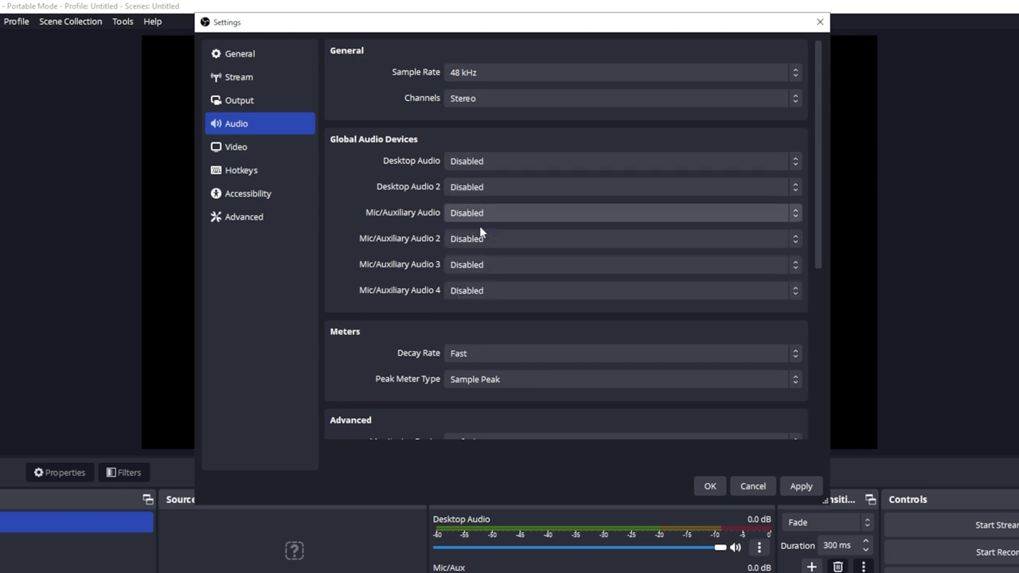
pyautogui.click(800, 488)
pyautogui.click(708, 487)
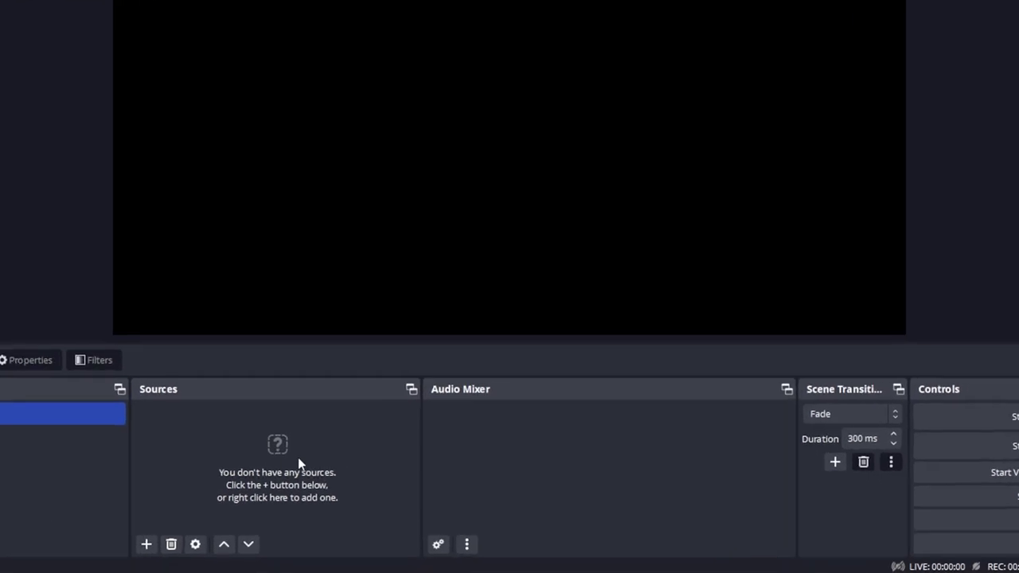
# - Add a Display Capture source with the default name that captures Display 1: 1920x1080 @ 0,0 (Primary Monitor)
pyautogui.click(147, 544)
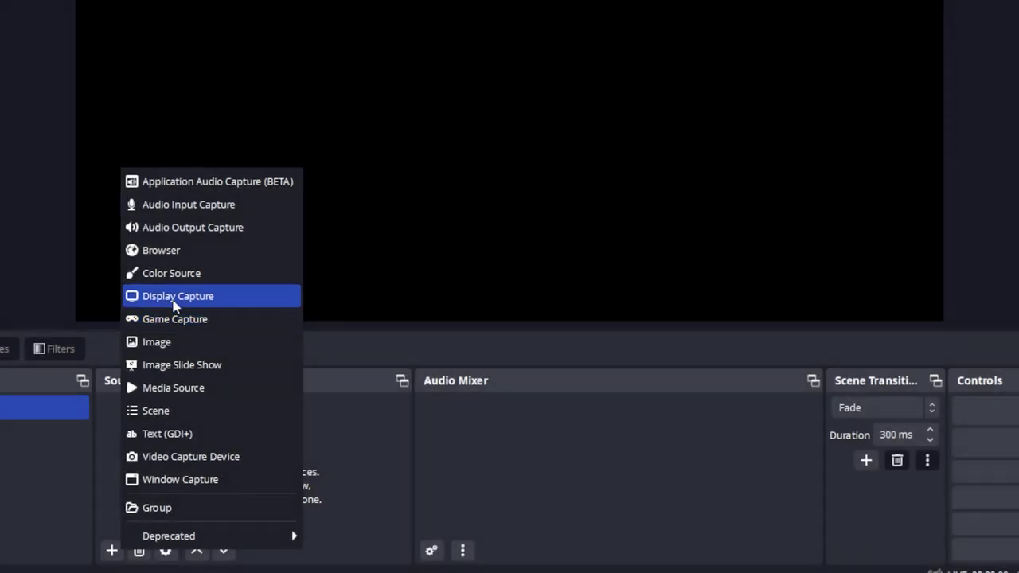
pyautogui.click(177, 296)
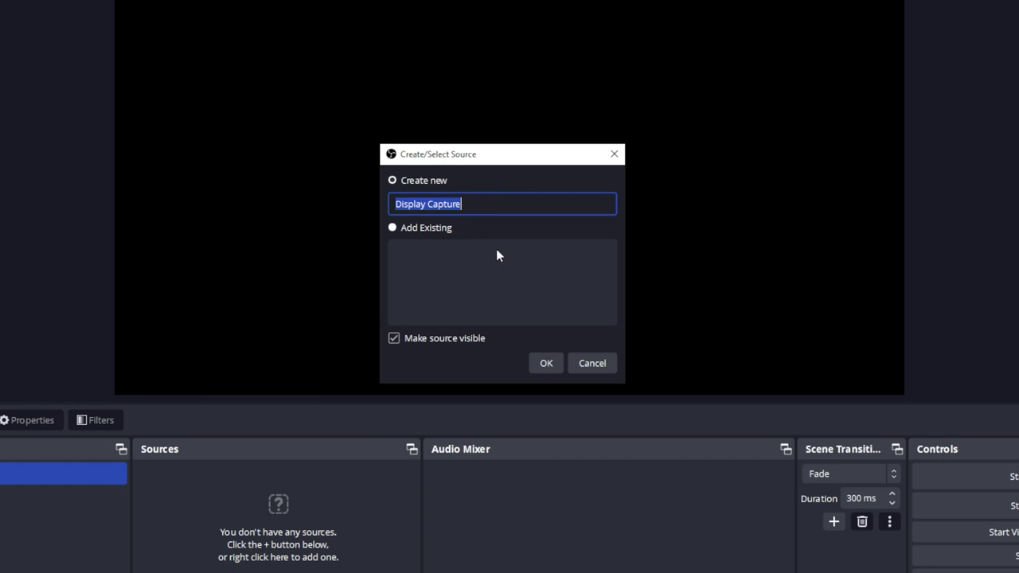
pyautogui.click(536, 361)
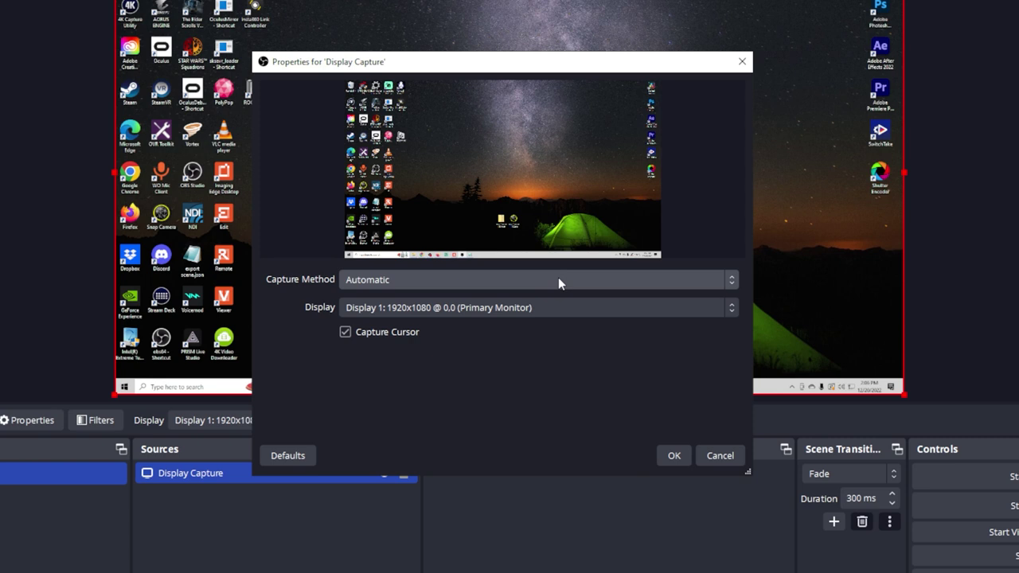
pyautogui.click(729, 309)
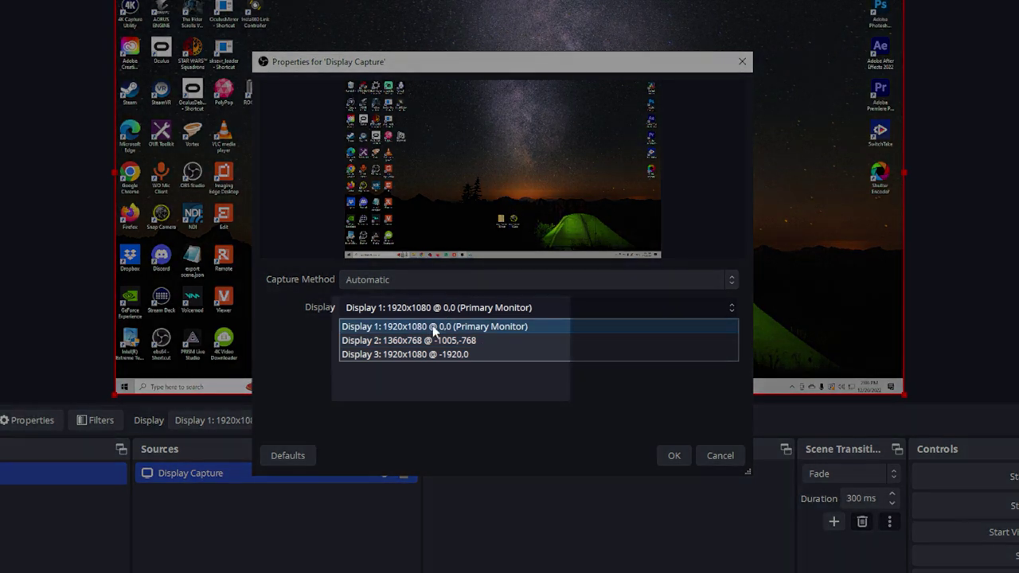
pyautogui.click(435, 327)
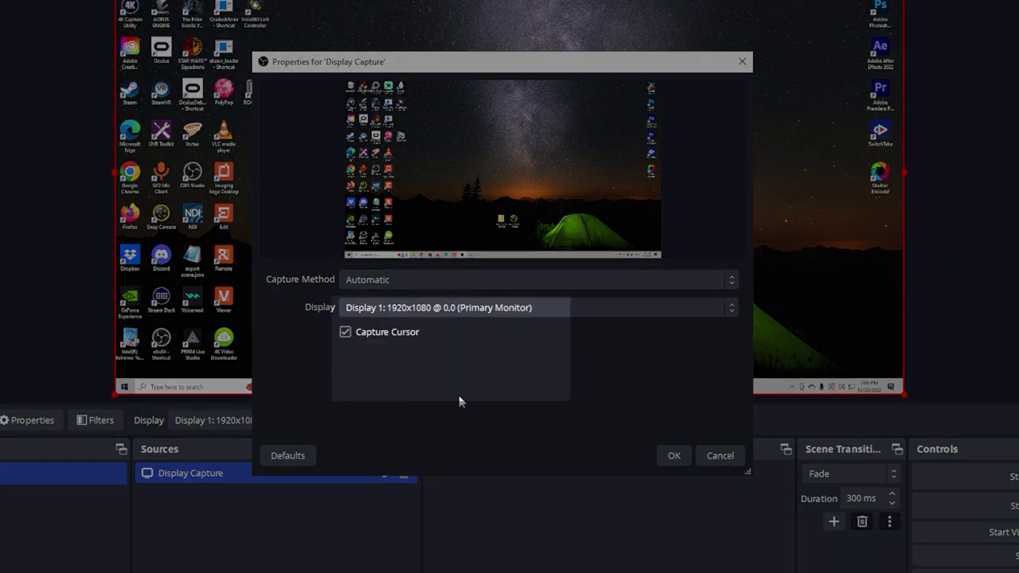
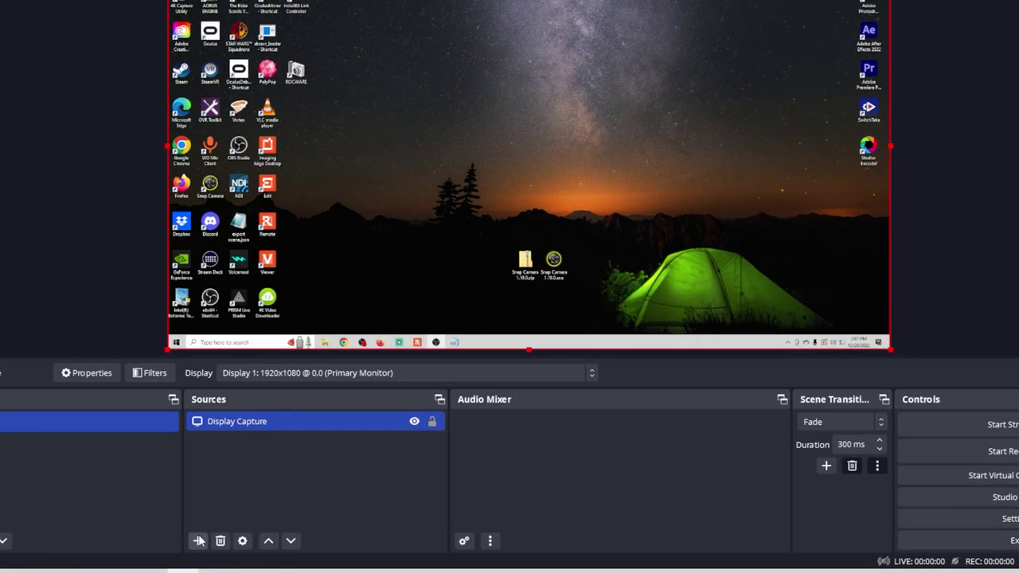
# - Add an Audio Input Capture source named Microphone that uses the Cam Link Pro Audio-1 (Cam Link Pro) device
pyautogui.click(233, 528)
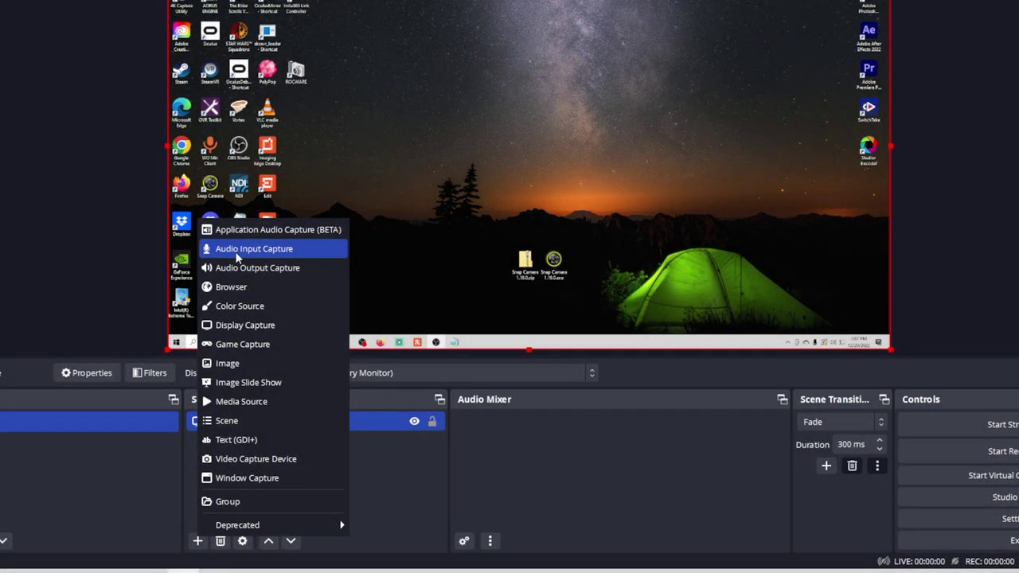
pyautogui.click(236, 249)
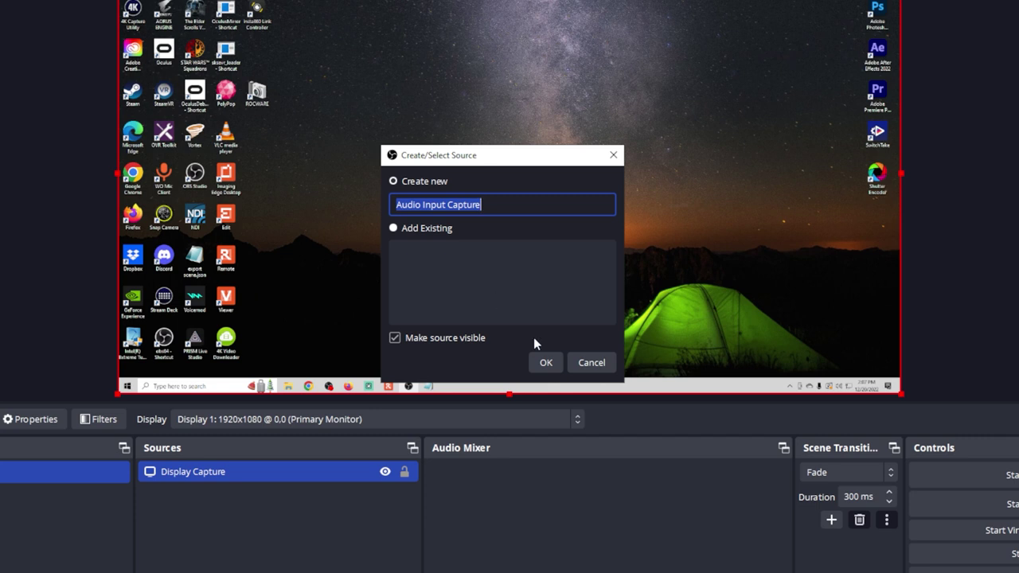
pyautogui.write('Microphone')
pyautogui.click(546, 362)
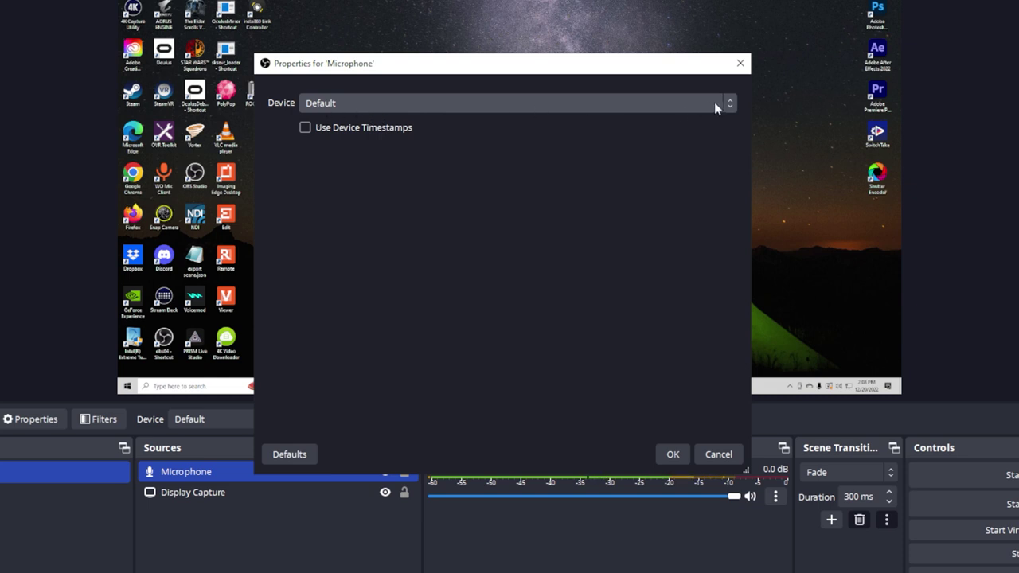
pyautogui.click(730, 104)
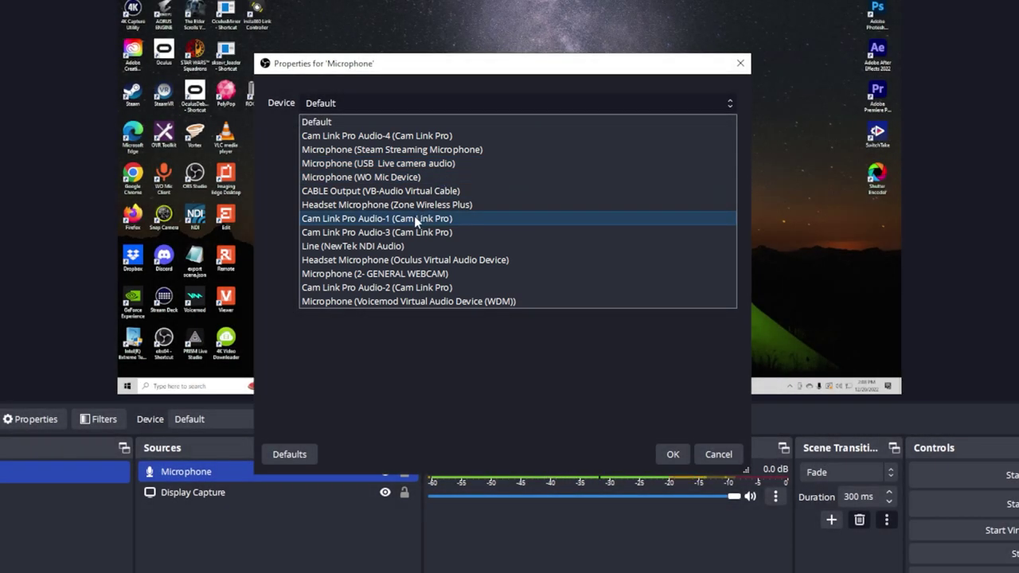
pyautogui.click(413, 218)
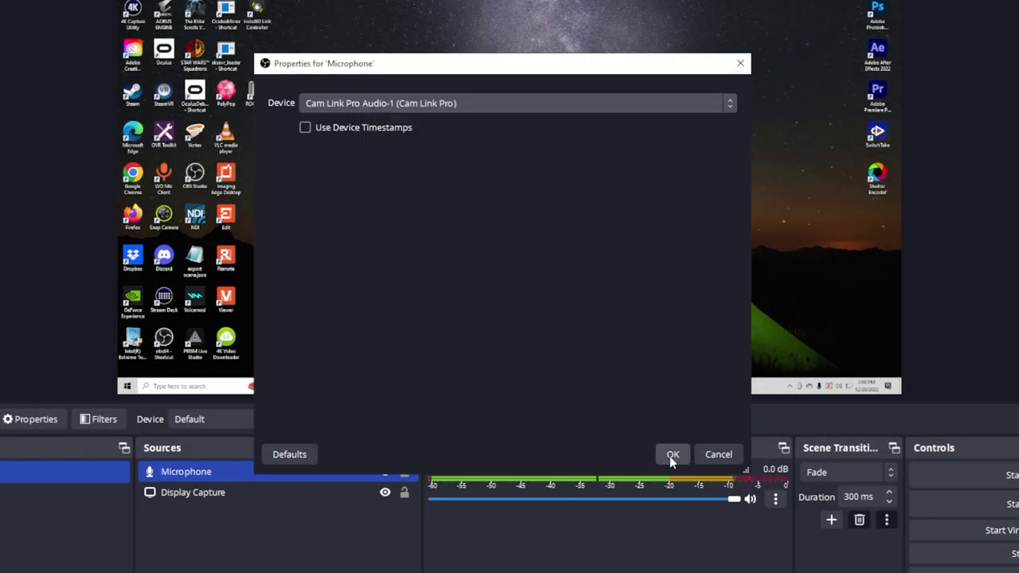
pyautogui.click(673, 454)
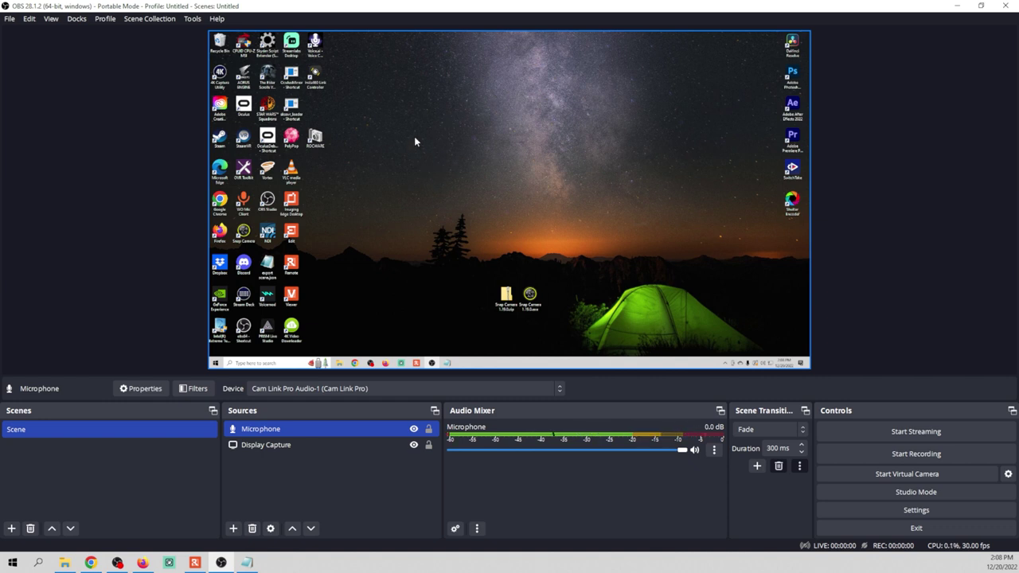
# - Add an Audio Output Capture source named Desktop Audio that uses the Headset Earphone (Zone Wireless Plus) device
pyautogui.click(233, 529)
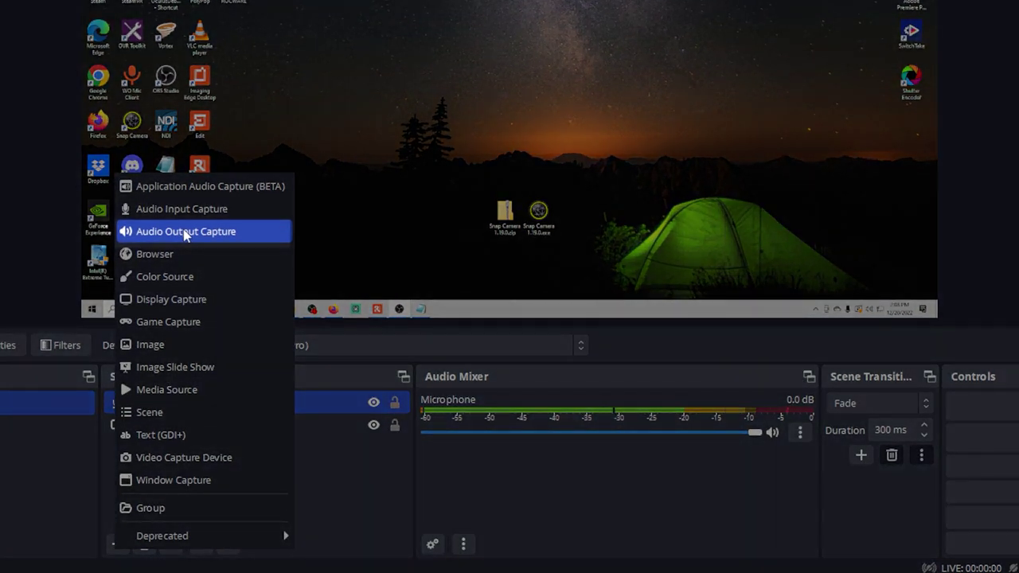
pyautogui.click(281, 308)
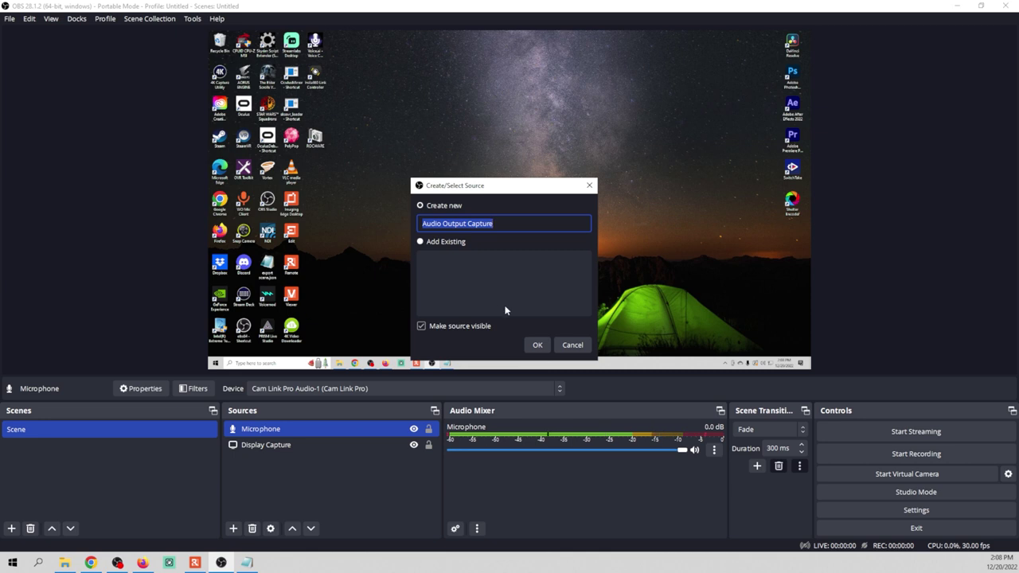
pyautogui.write('Desktop Audio')
pyautogui.click(537, 344)
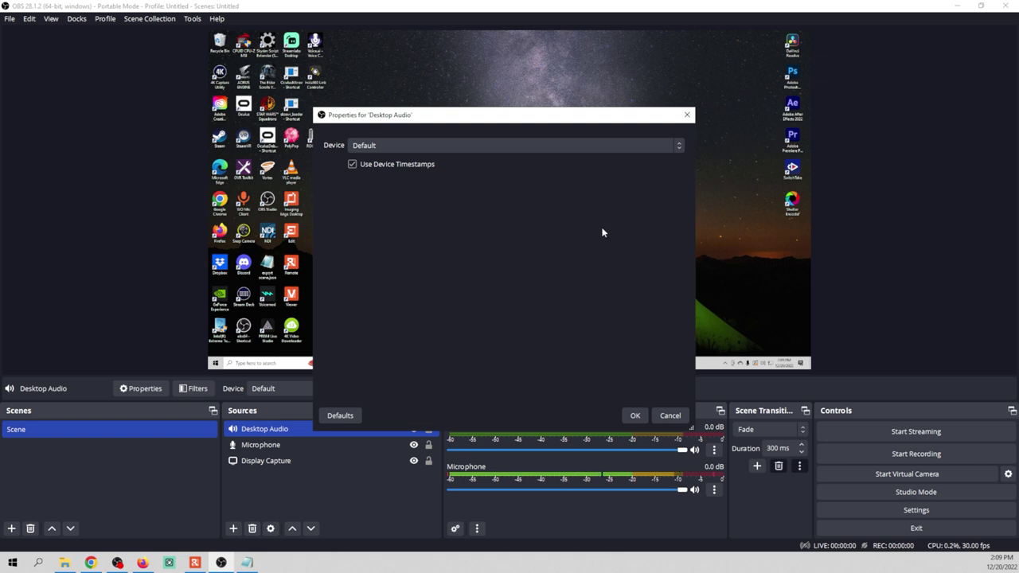
pyautogui.click(679, 146)
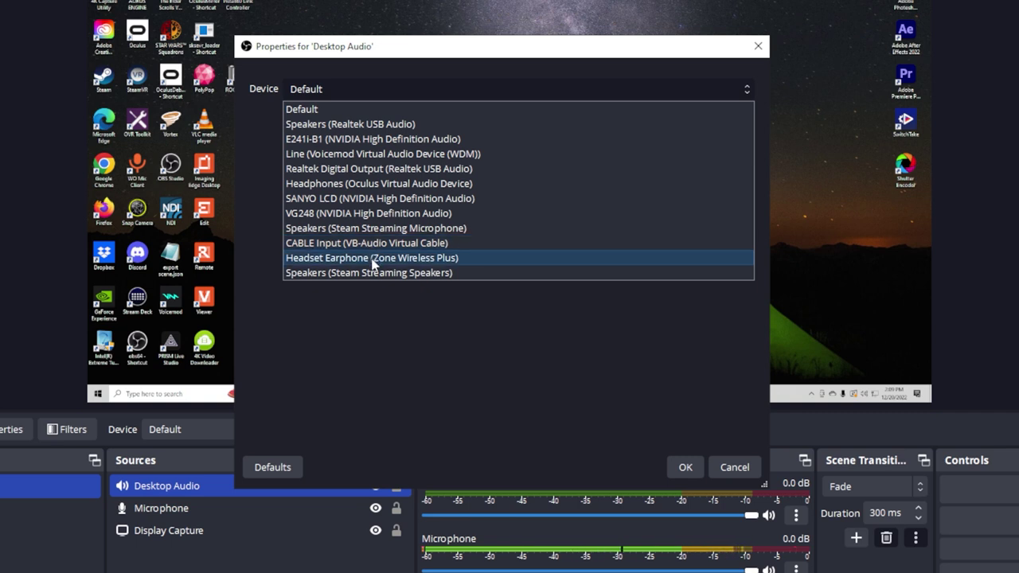
pyautogui.click(373, 258)
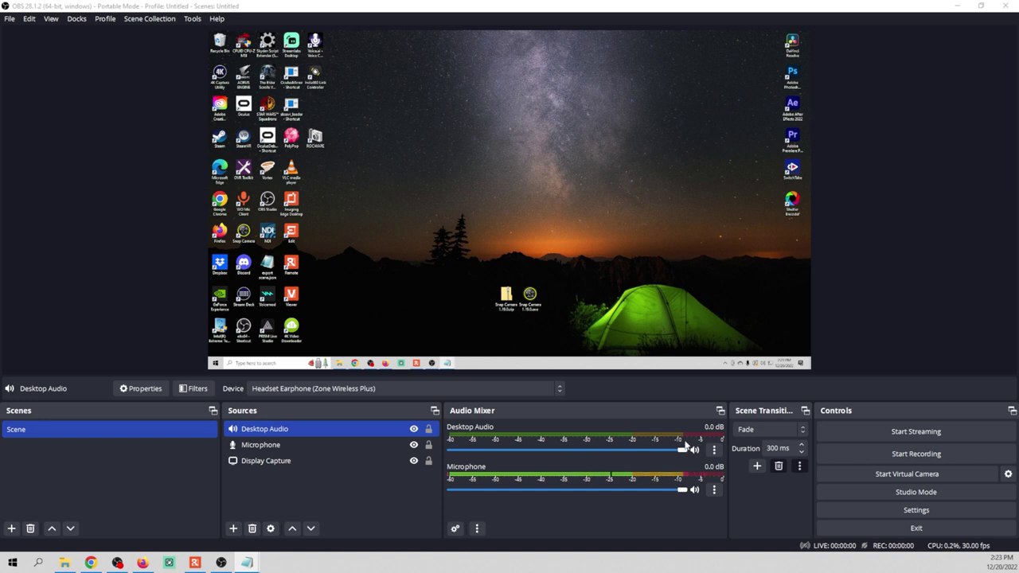
# - Mute and unmute the Microphone in the Audio Mixer, and view its additional audio options
pyautogui.moveTo(683, 491)
pyautogui.mouseDown()
pyautogui.moveTo(607, 491)
pyautogui.moveTo(694, 492)
pyautogui.mouseUp()
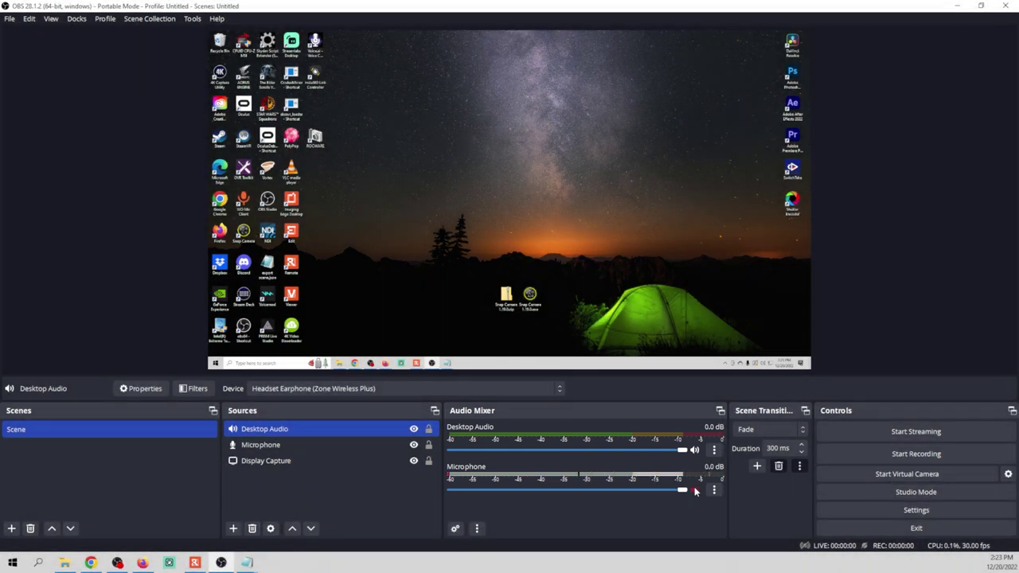
pyautogui.click(714, 491)
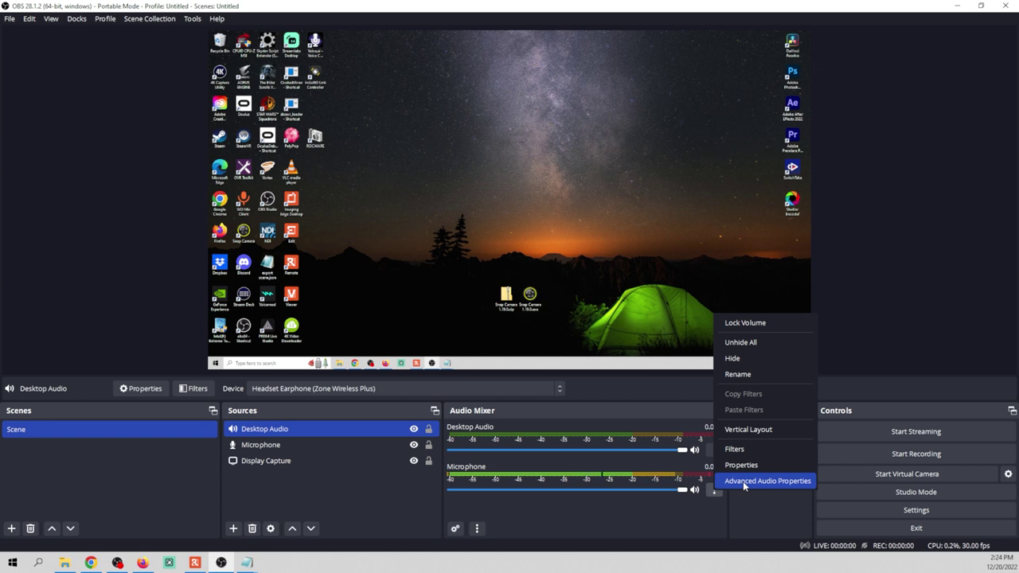
pyautogui.click(768, 503)
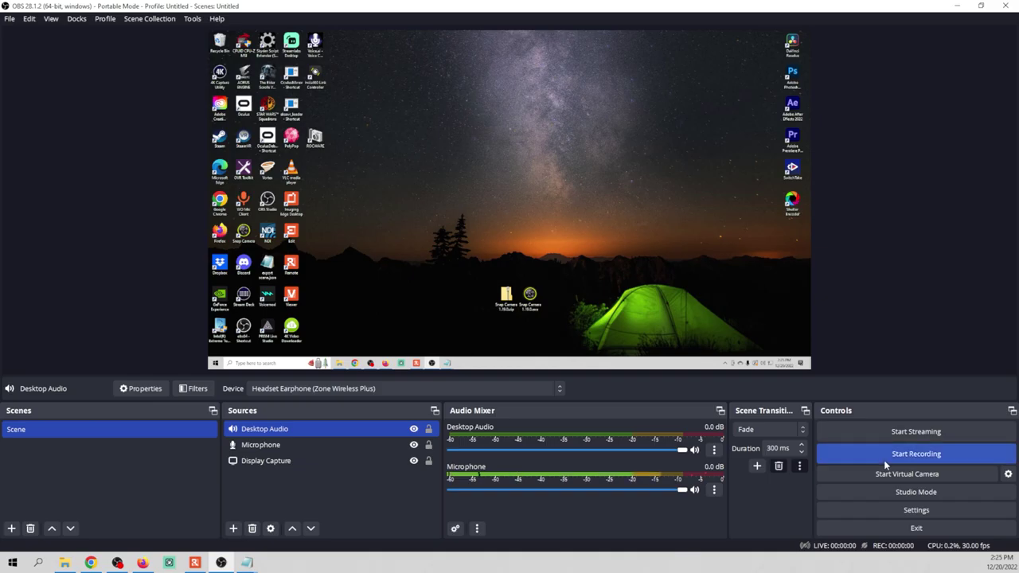
# - Record a short test clip of the display and show the folder that holds the recordings
pyautogui.click(884, 460)
pyautogui.click(929, 454)
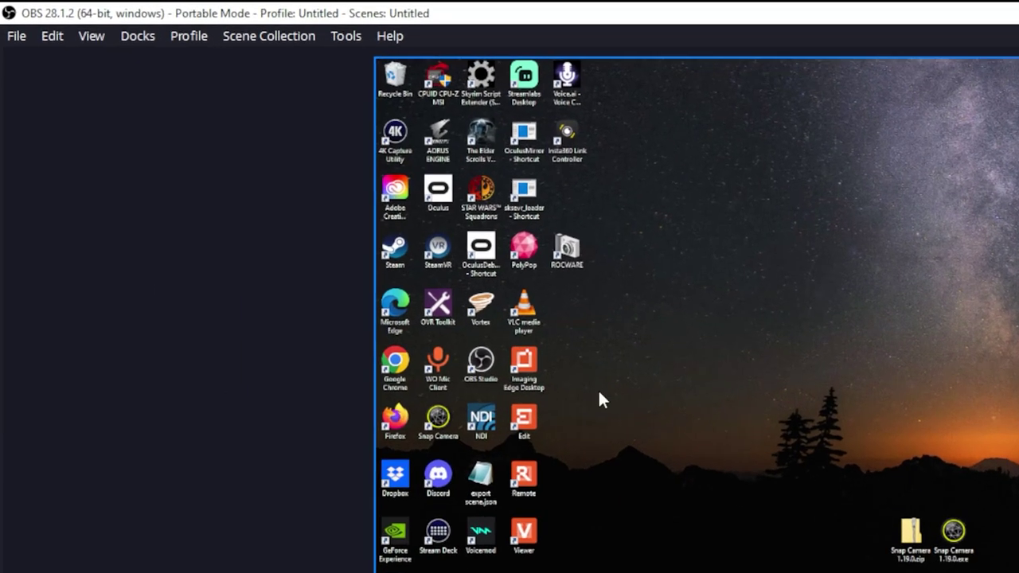
pyautogui.click(14, 37)
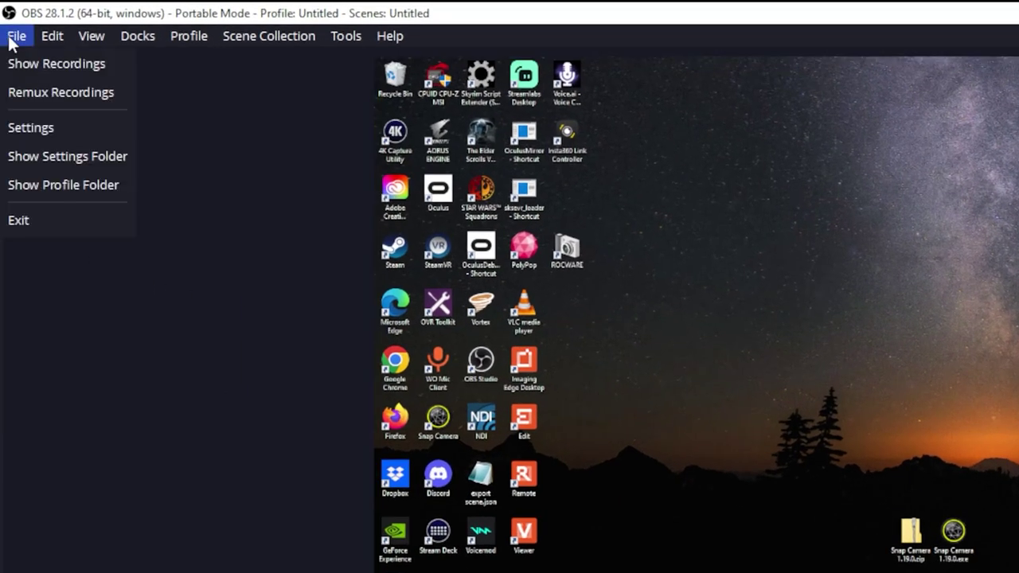
pyautogui.click(16, 62)
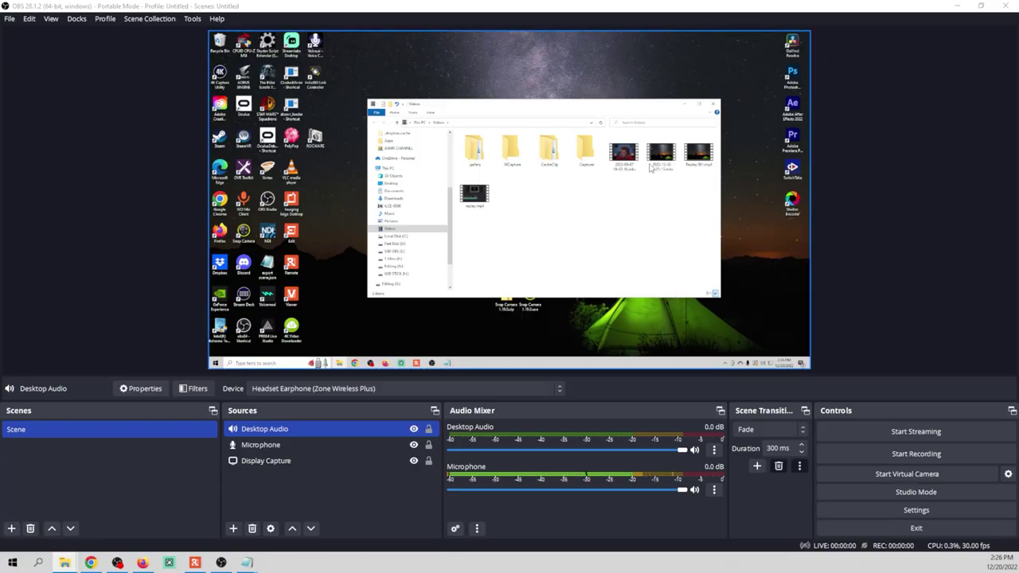
pyautogui.click(266, 460)
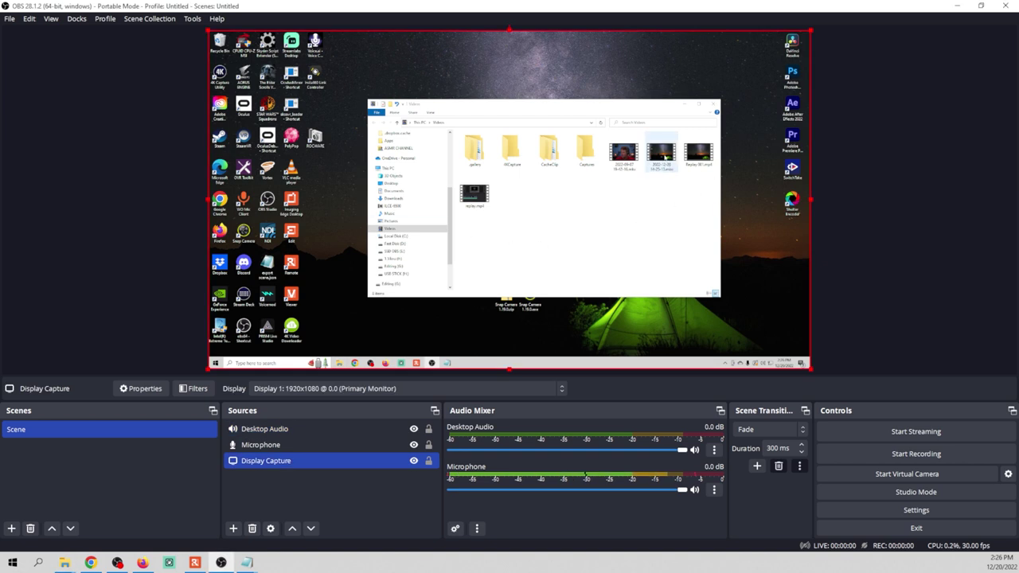
pyautogui.click(663, 157)
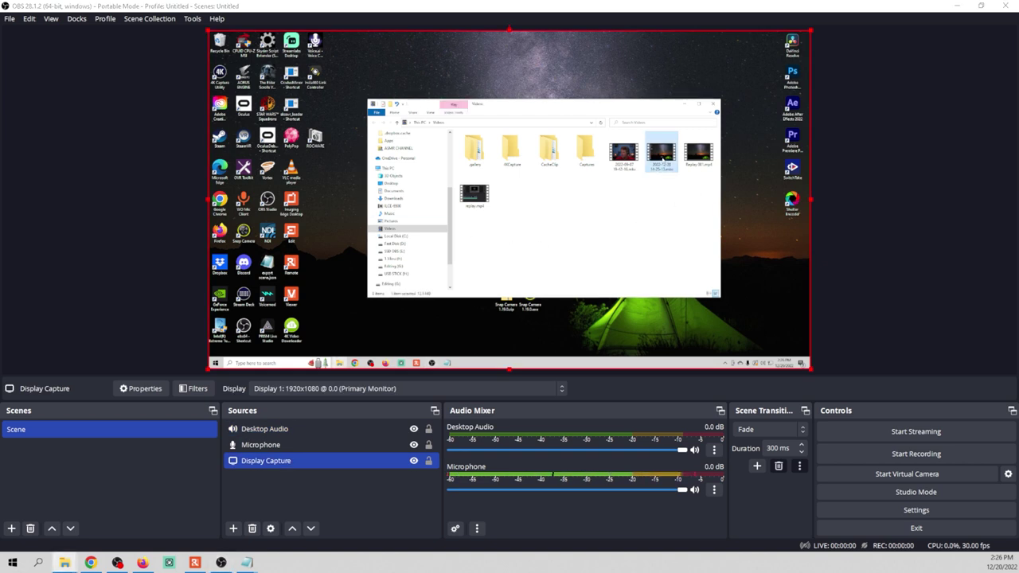
pyautogui.doubleClick(661, 157)
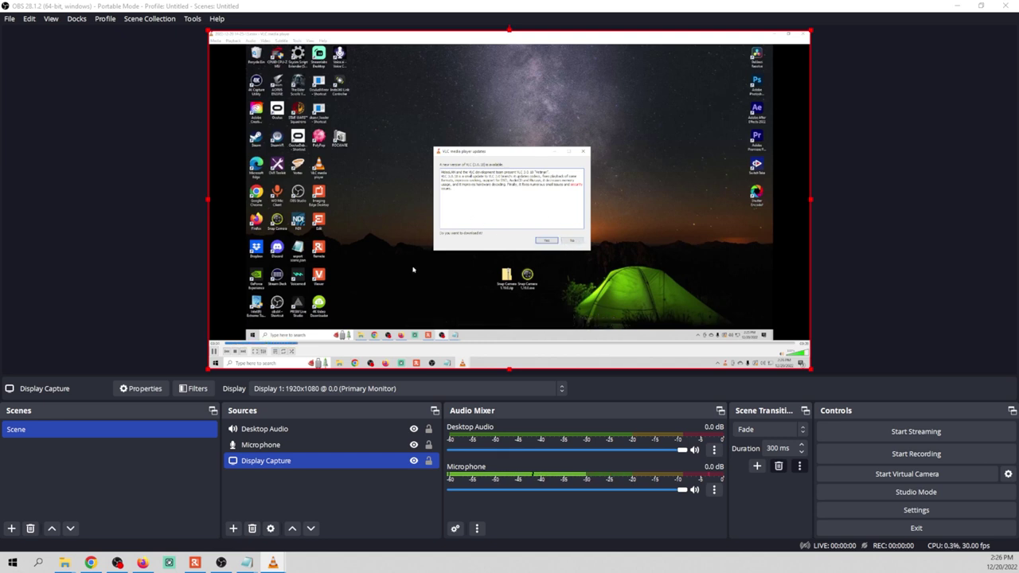
pyautogui.click(572, 241)
pyautogui.click(801, 34)
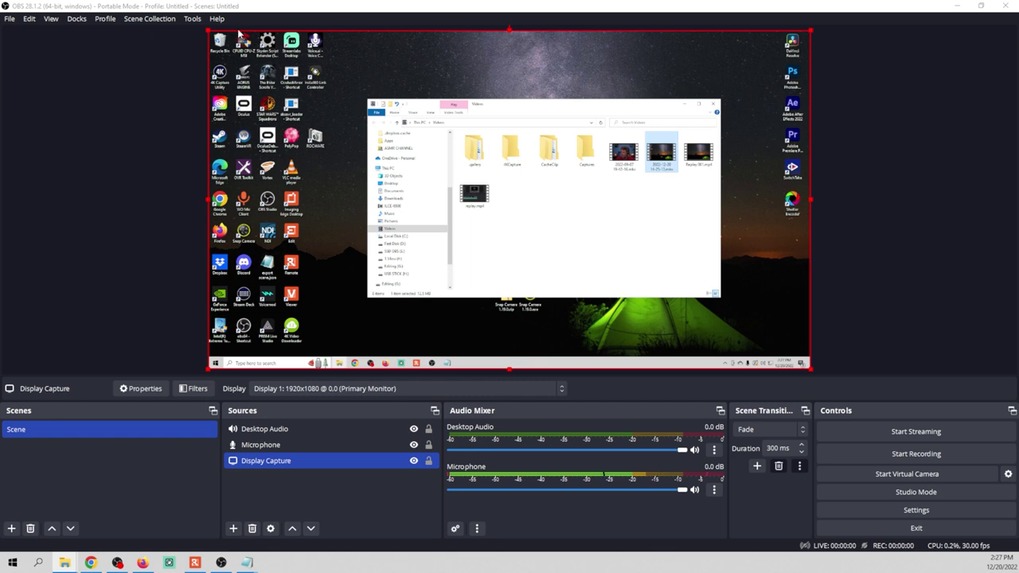
pyautogui.click(10, 18)
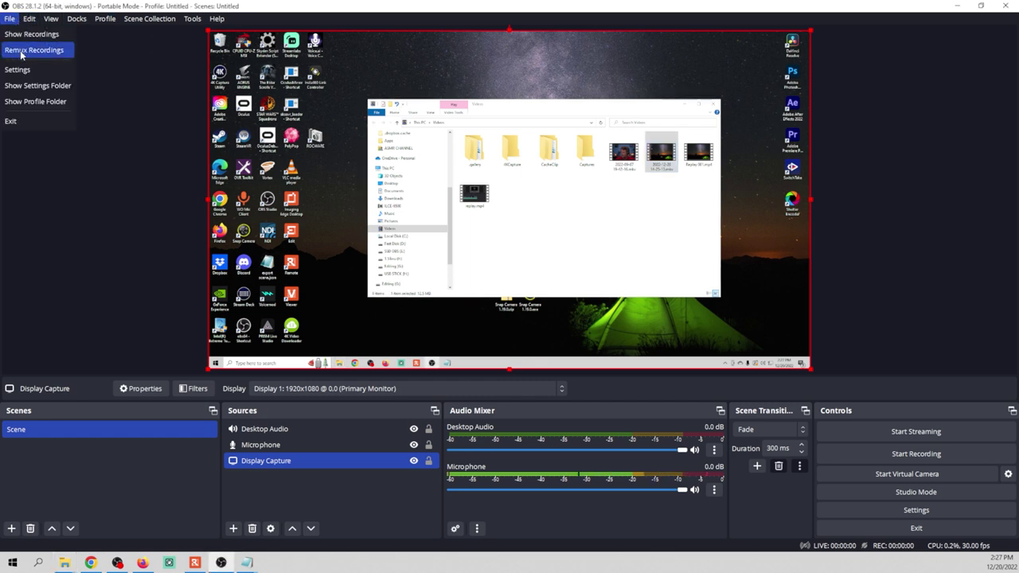
pyautogui.click(21, 53)
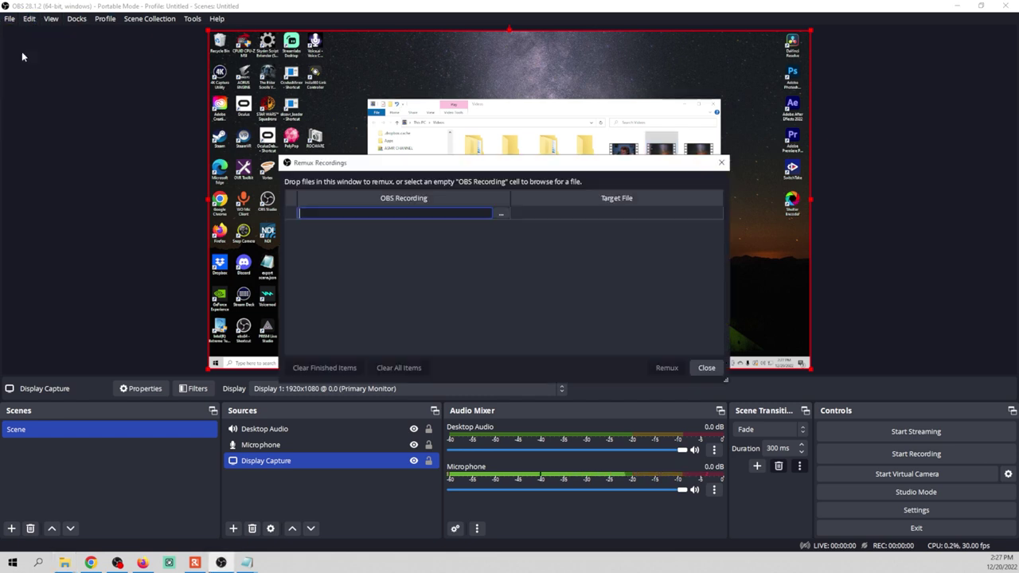
pyautogui.click(500, 215)
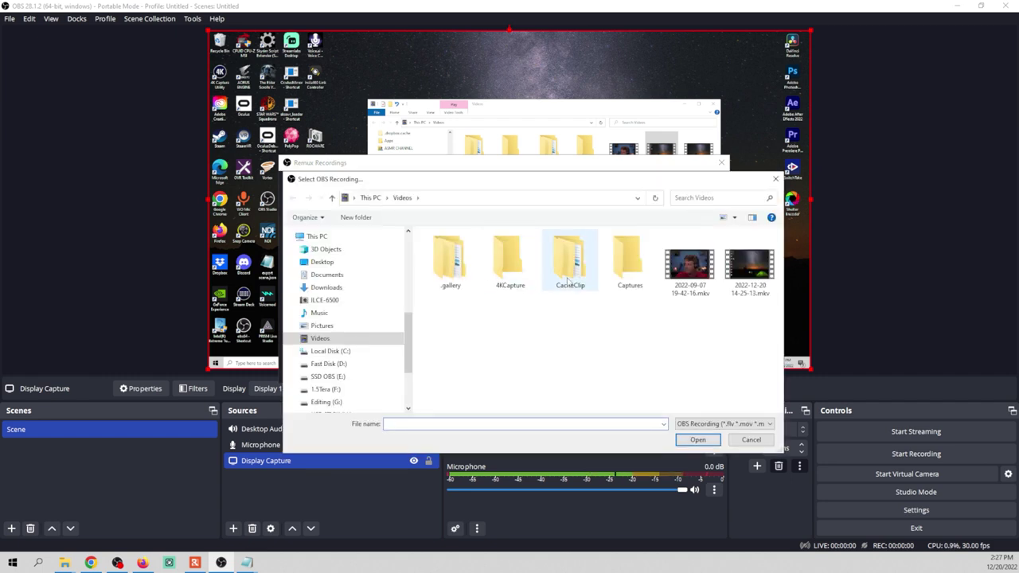
pyautogui.click(759, 274)
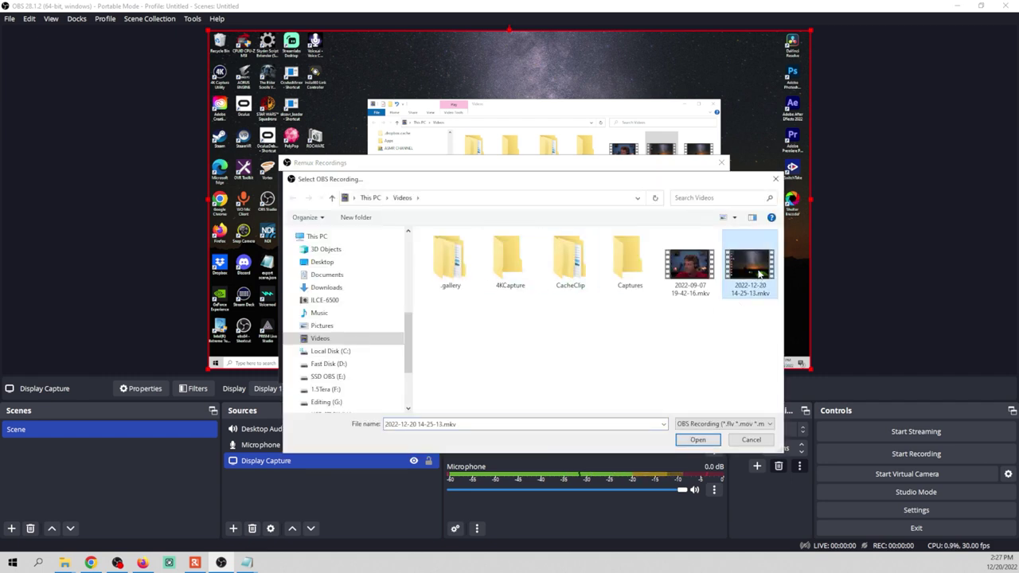
pyautogui.click(697, 440)
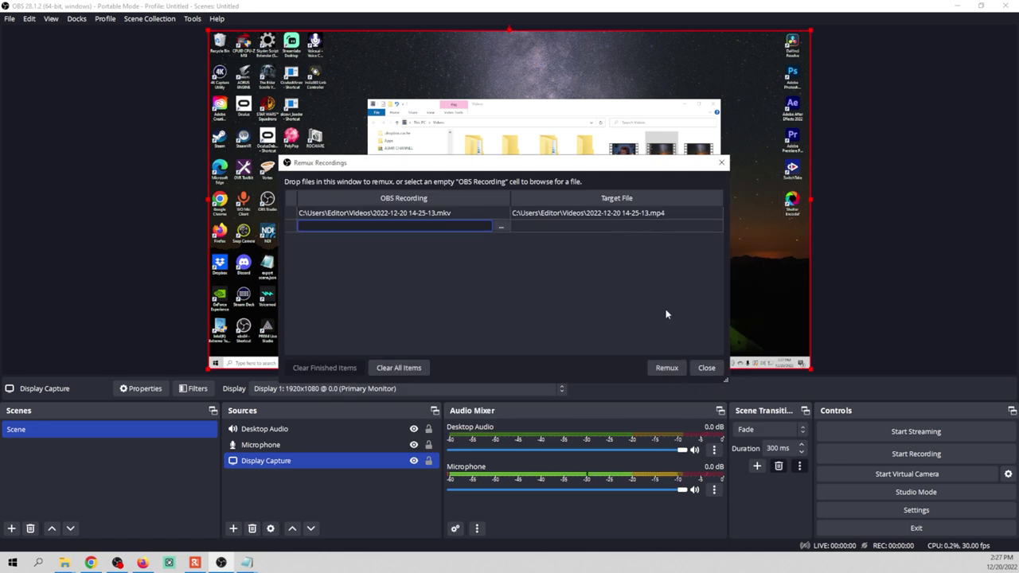
pyautogui.click(667, 369)
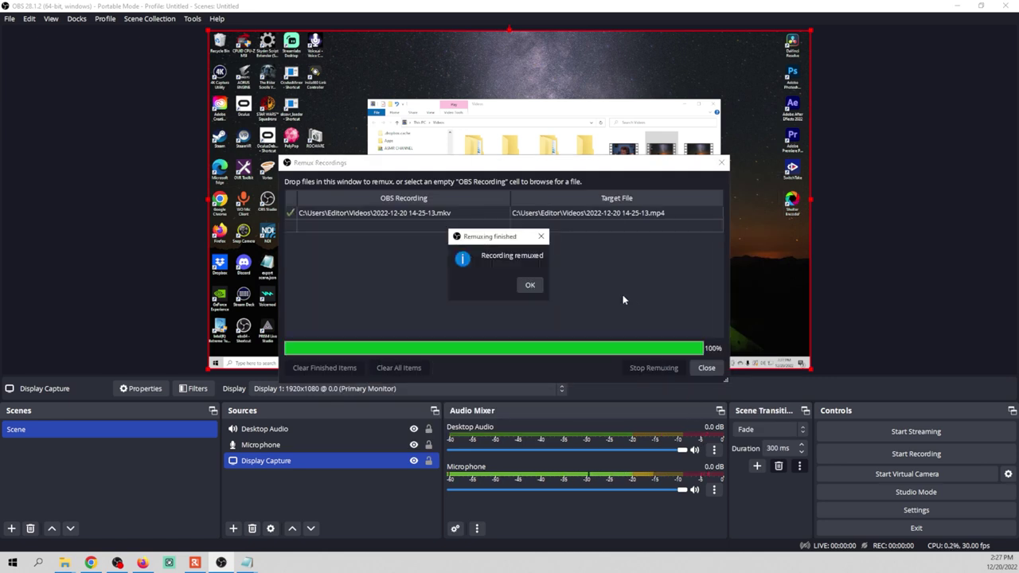
pyautogui.click(532, 287)
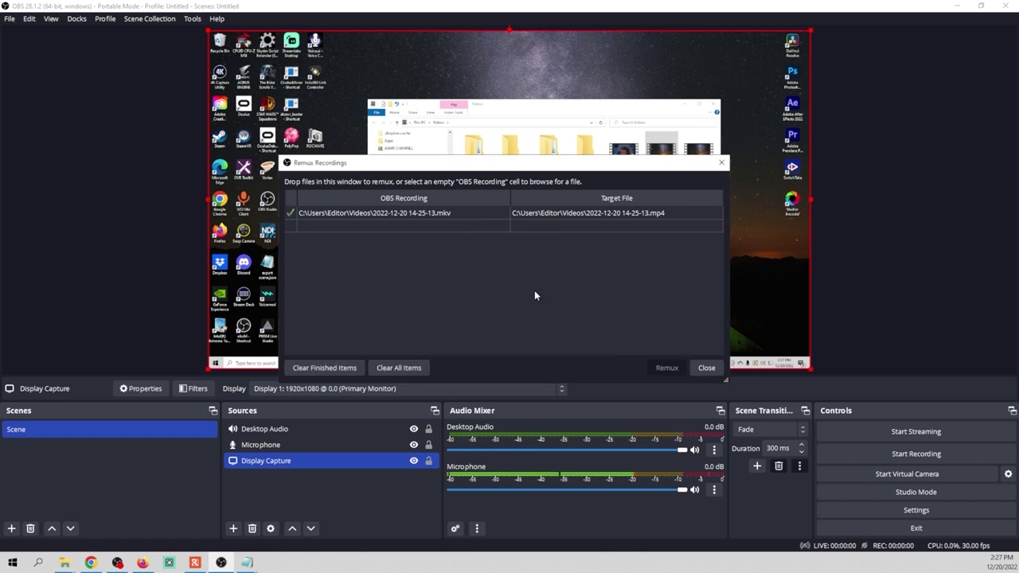
pyautogui.click(707, 368)
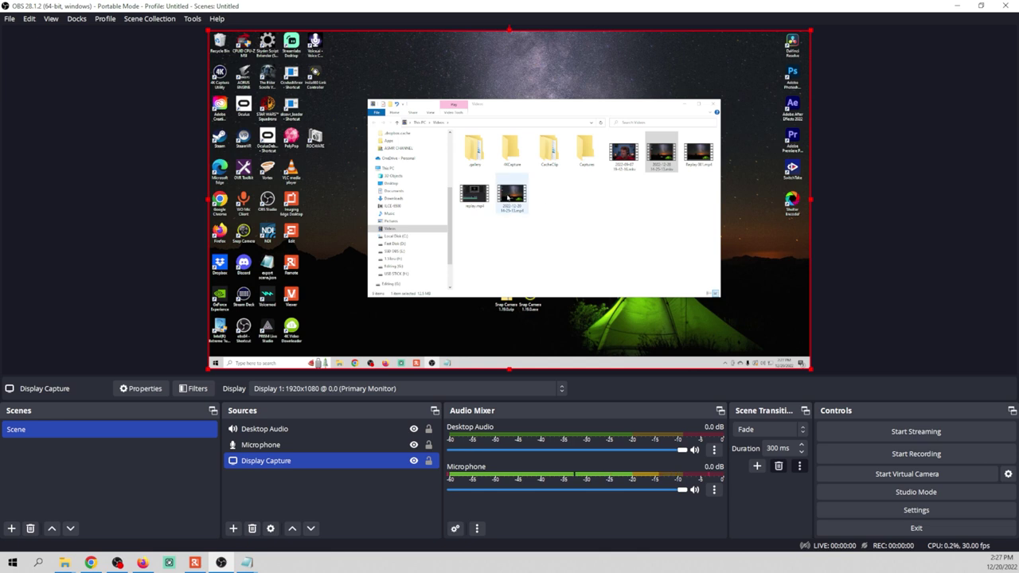
pyautogui.moveTo(513, 195)
pyautogui.mouseDown()
pyautogui.moveTo(553, 216)
pyautogui.moveTo(518, 211)
pyautogui.mouseUp()
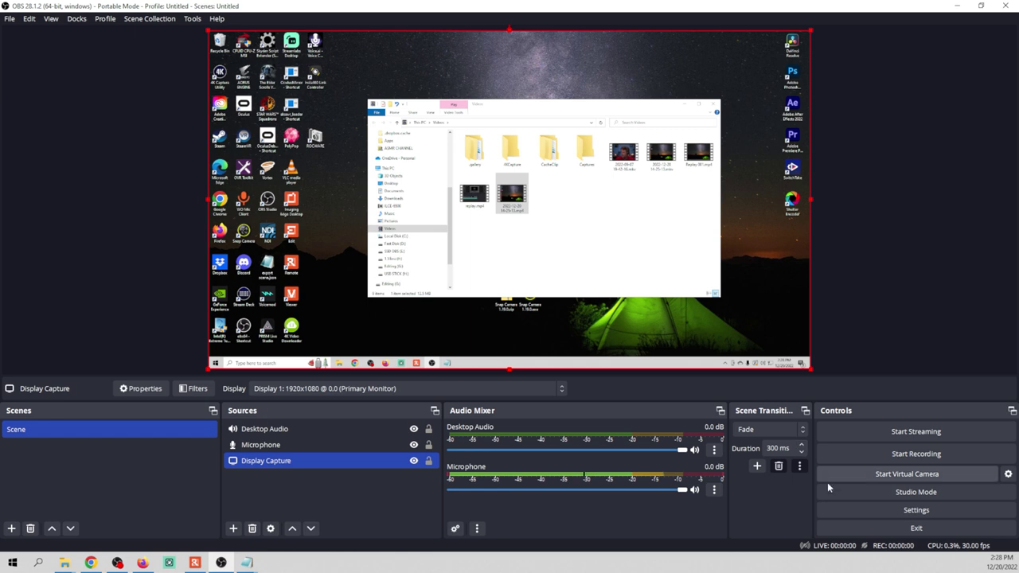
# - Switch the output mode to Simple in the program settings and show the available recording formats
pyautogui.click(885, 514)
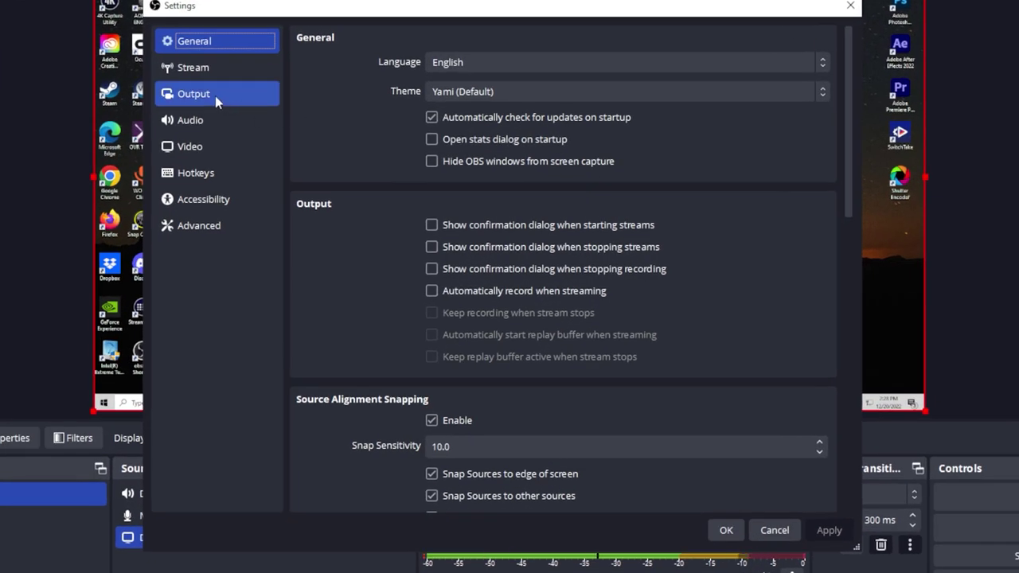
pyautogui.click(280, 139)
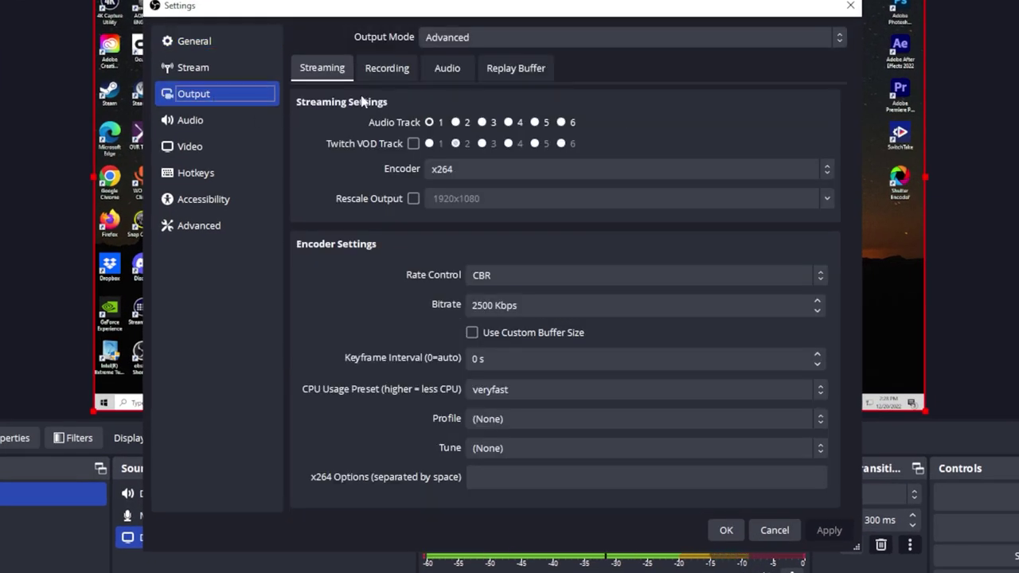
pyautogui.click(387, 69)
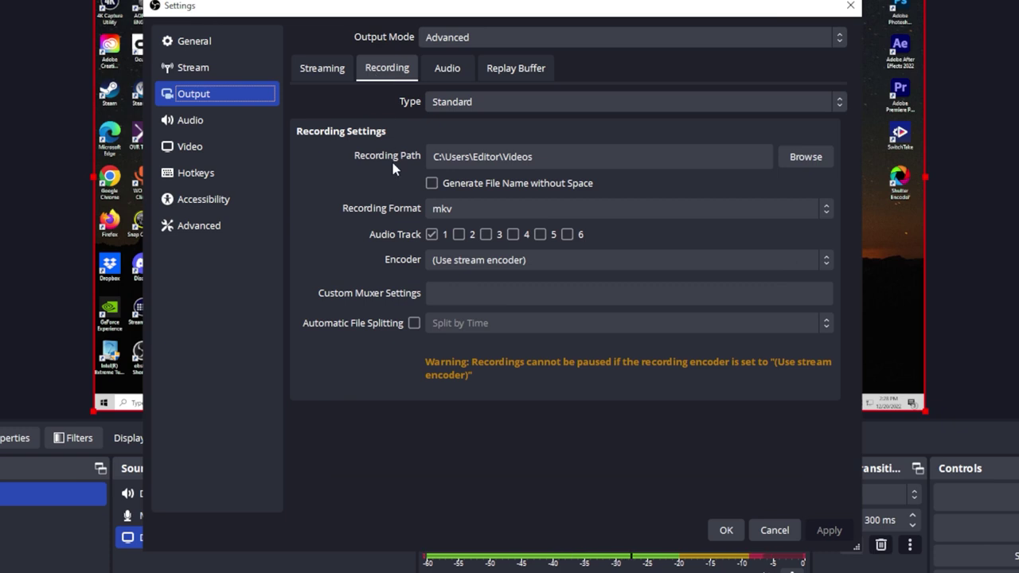
pyautogui.click(537, 45)
pyautogui.click(529, 58)
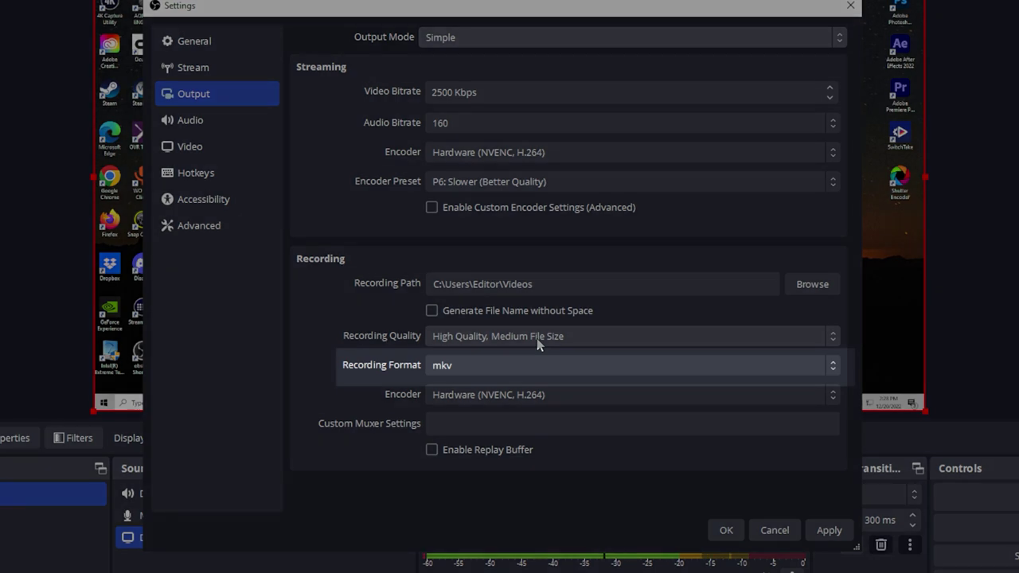
pyautogui.click(592, 364)
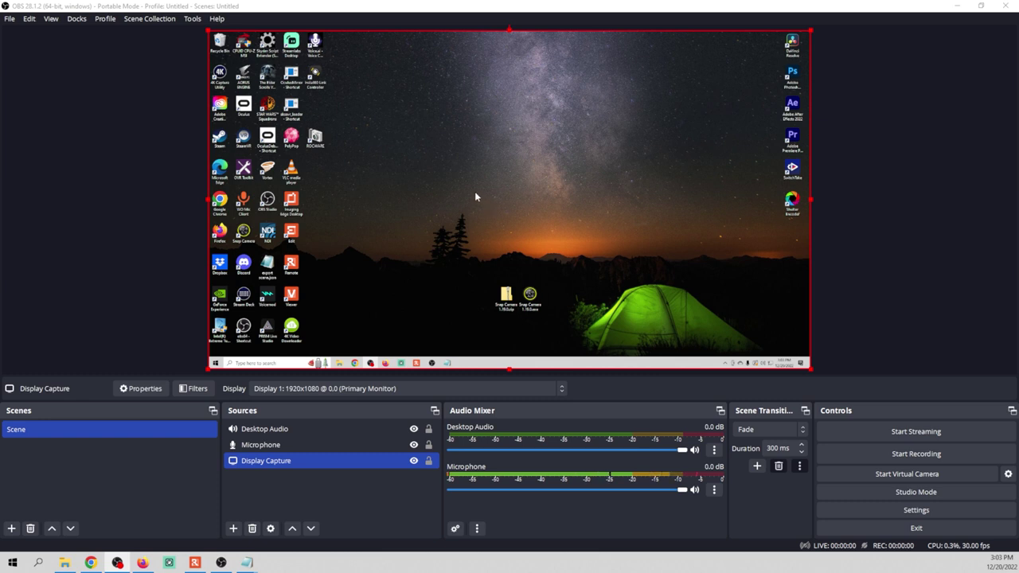
# - Set the Display Capture source to capture Display 3: 1920x1080 @ -1920,0 and save its properties
pyautogui.rightClick(322, 469)
pyautogui.click(336, 457)
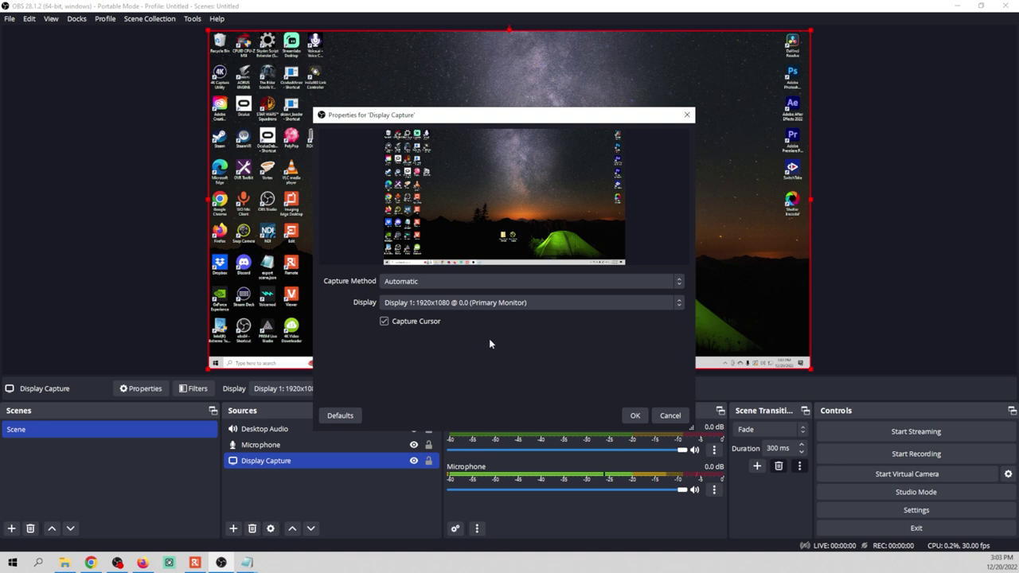
pyautogui.click(550, 303)
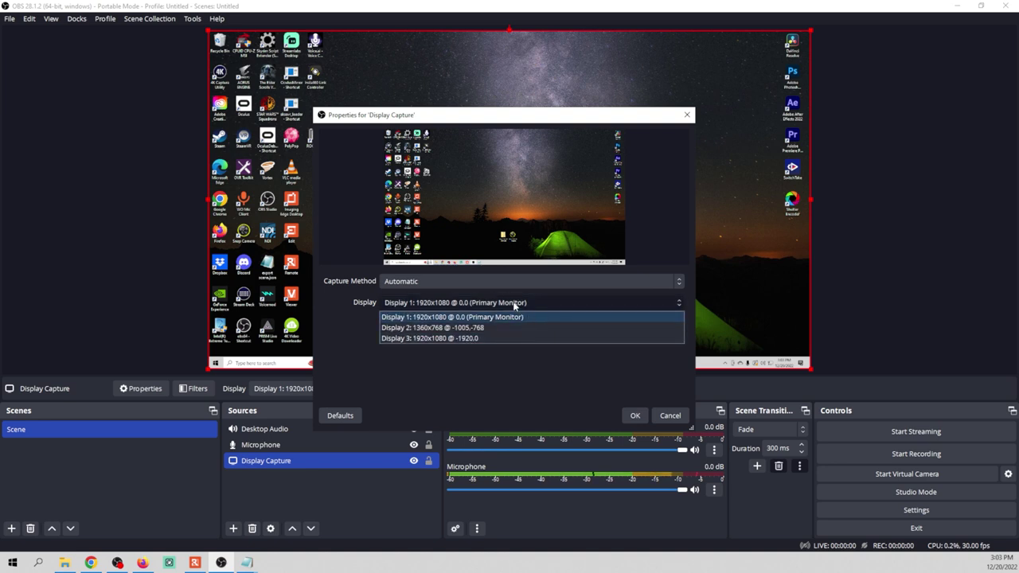
pyautogui.click(418, 339)
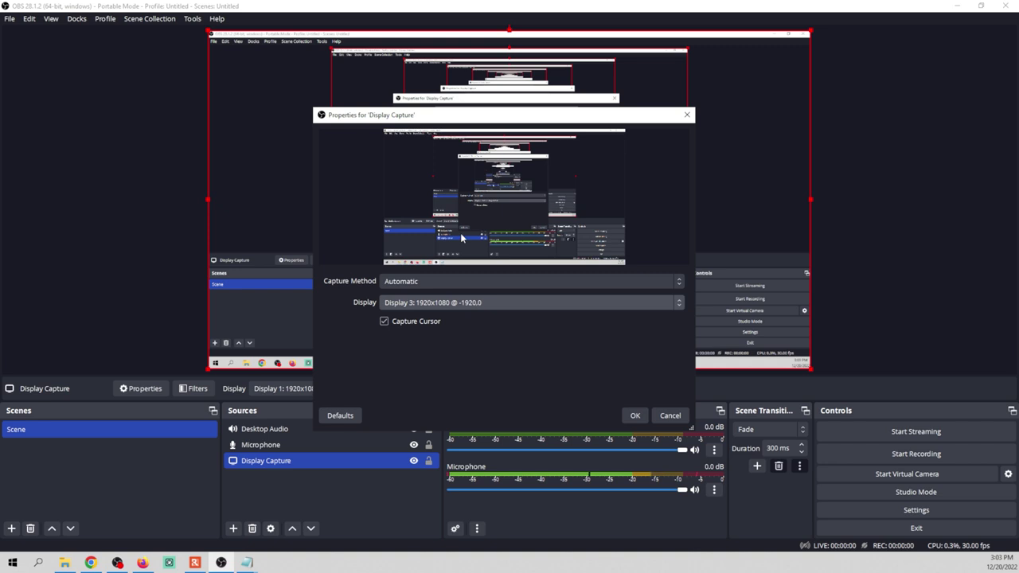
pyautogui.click(634, 416)
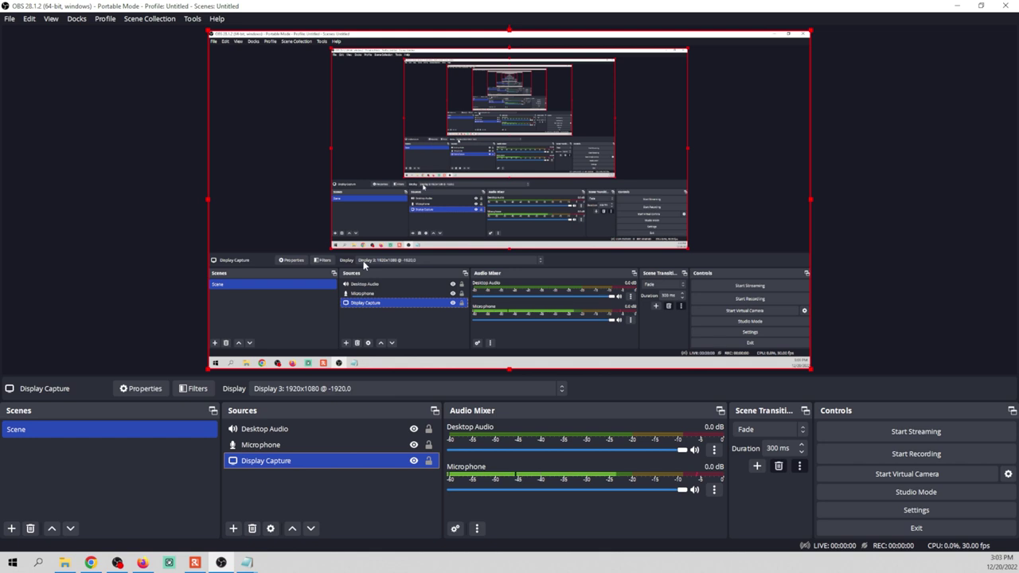
# - Start a recording, minimize the recorder to show the desktop, restore its window and stop the recording
pyautogui.click(914, 454)
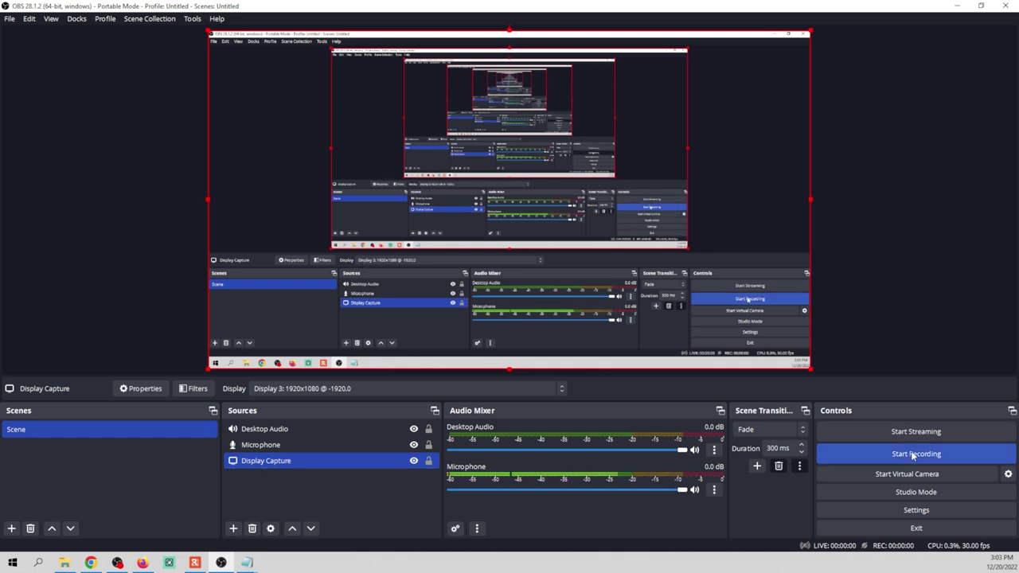
pyautogui.click(956, 6)
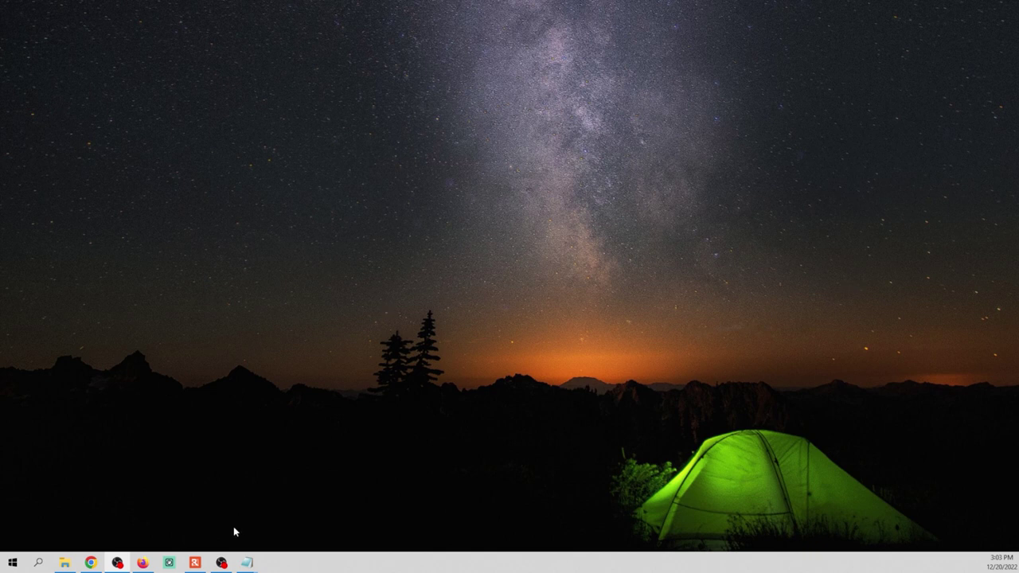
pyautogui.moveTo(221, 563)
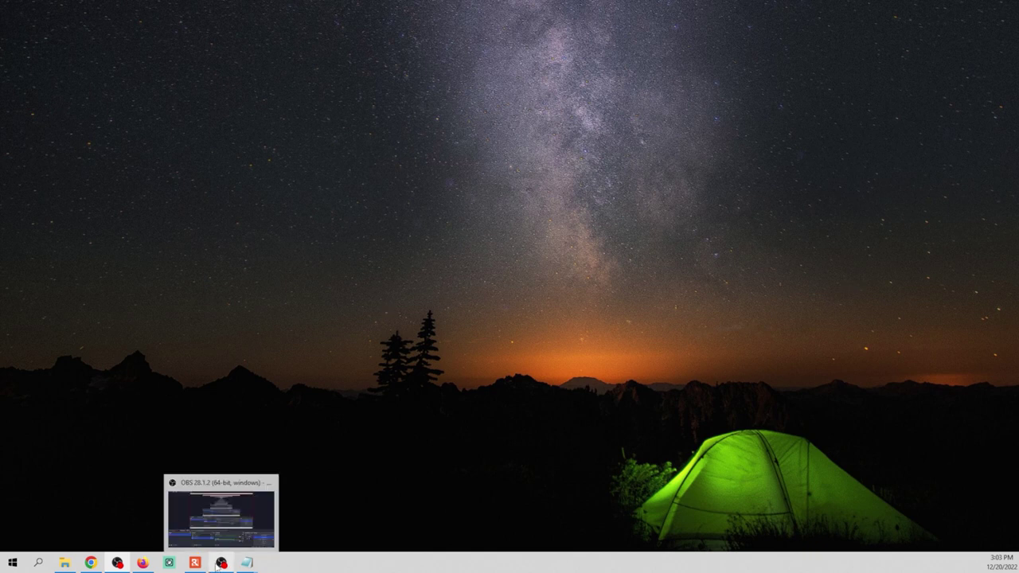
pyautogui.click(220, 529)
pyautogui.click(906, 461)
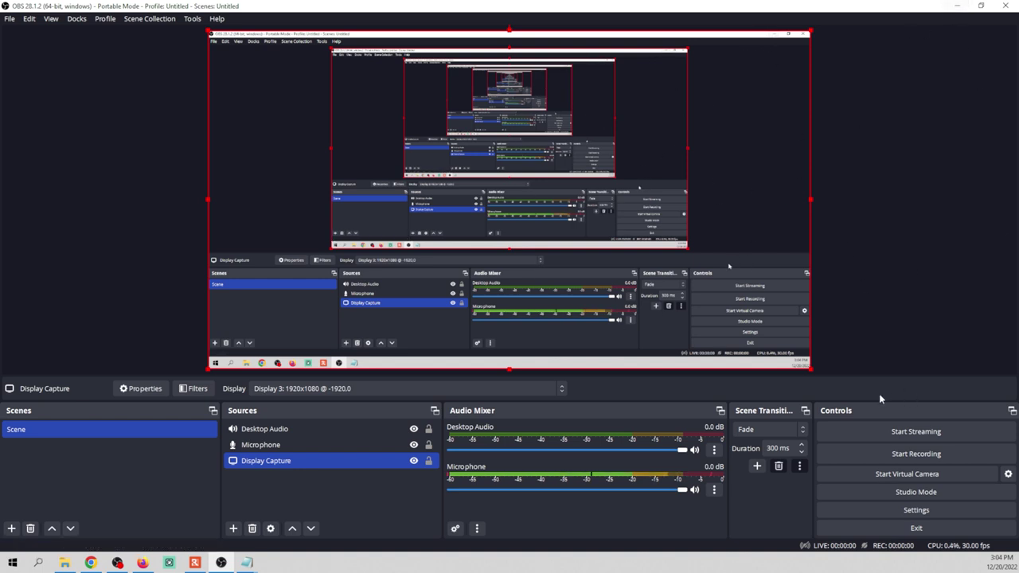
# - Assign the hotkeys F1 to Start Recording and F2 to Stop Recording in the program settings and save them
pyautogui.click(877, 512)
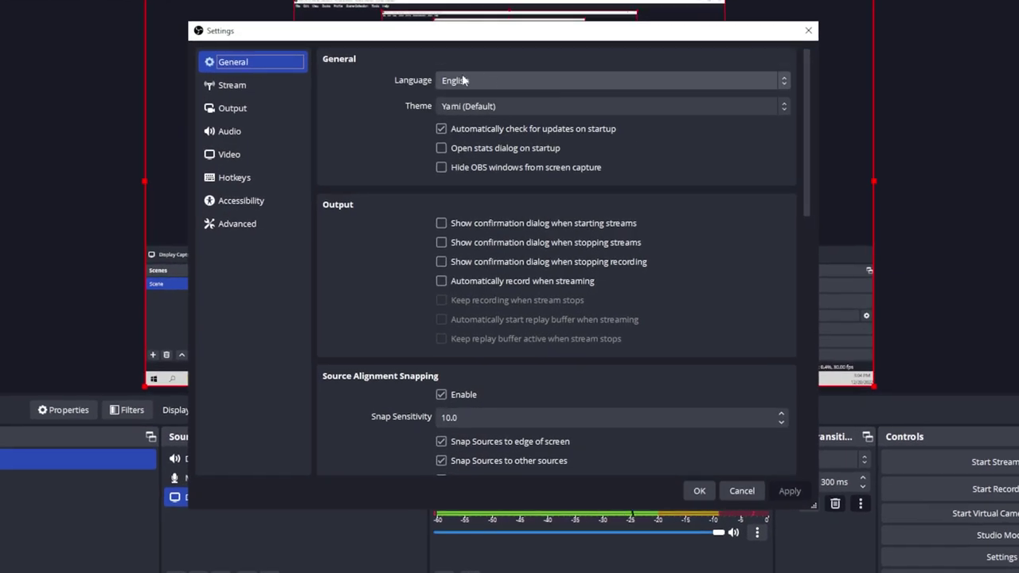
pyautogui.click(243, 182)
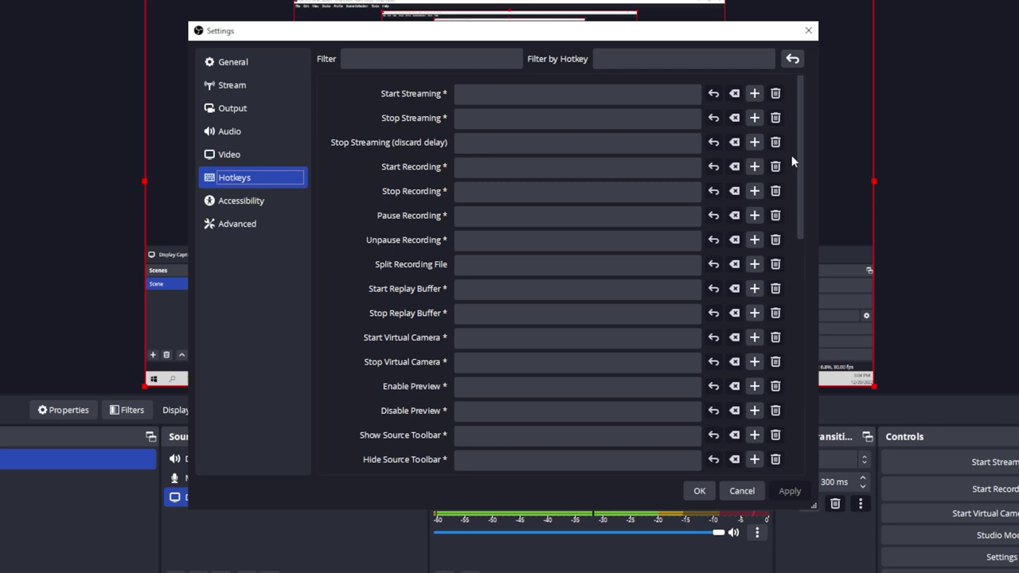
pyautogui.scroll(-1, 797, 150)
pyautogui.scroll(1, 799, 156)
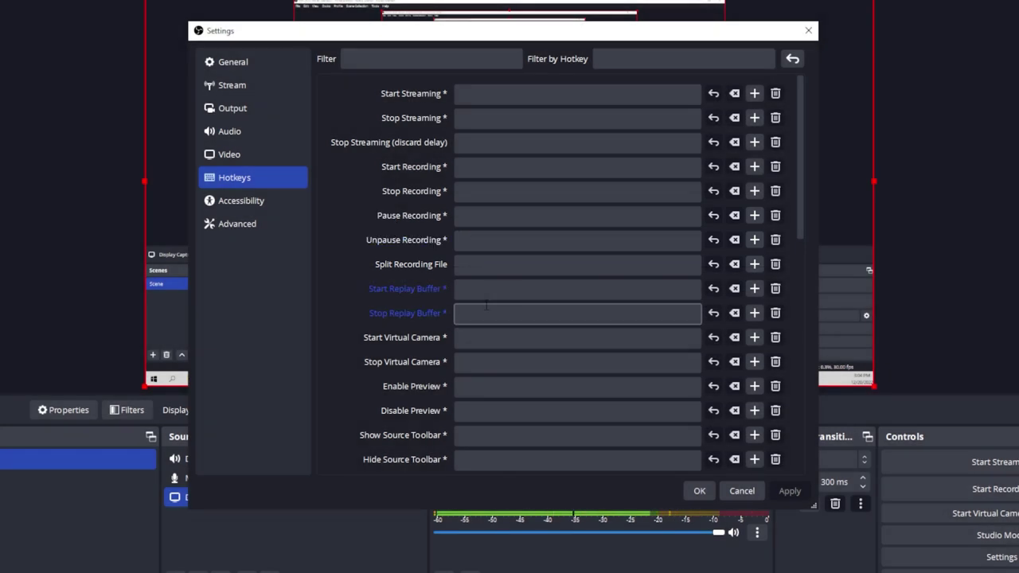
pyautogui.scroll(-1, 499, 160)
pyautogui.click(499, 136)
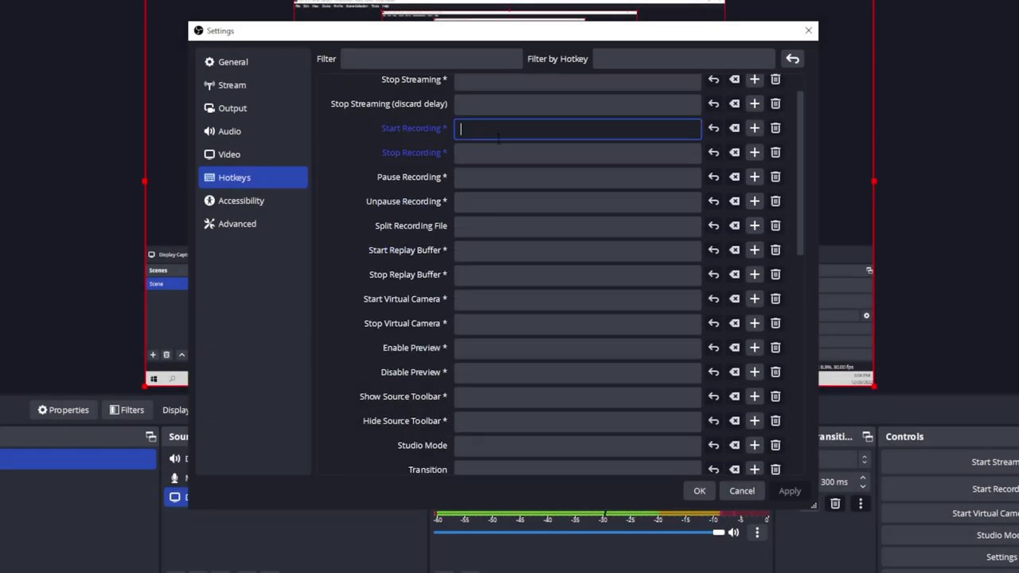
pyautogui.press('F1')
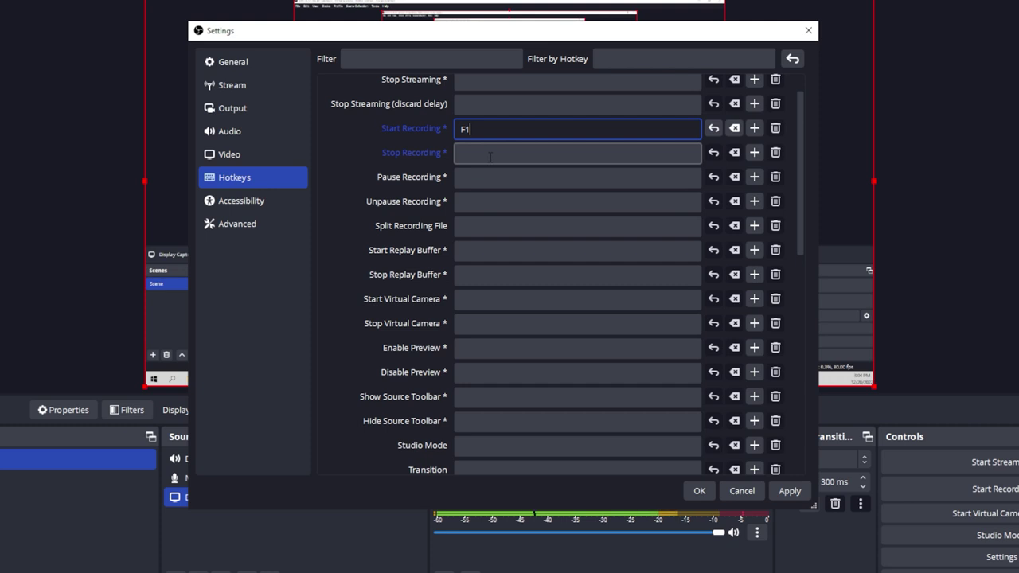
pyautogui.click(490, 156)
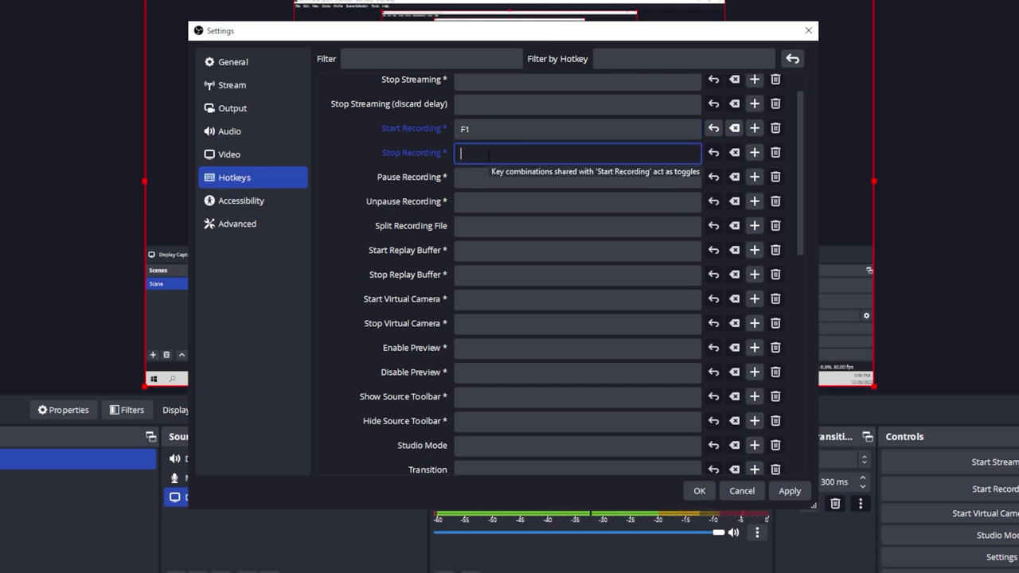
pyautogui.press('F2')
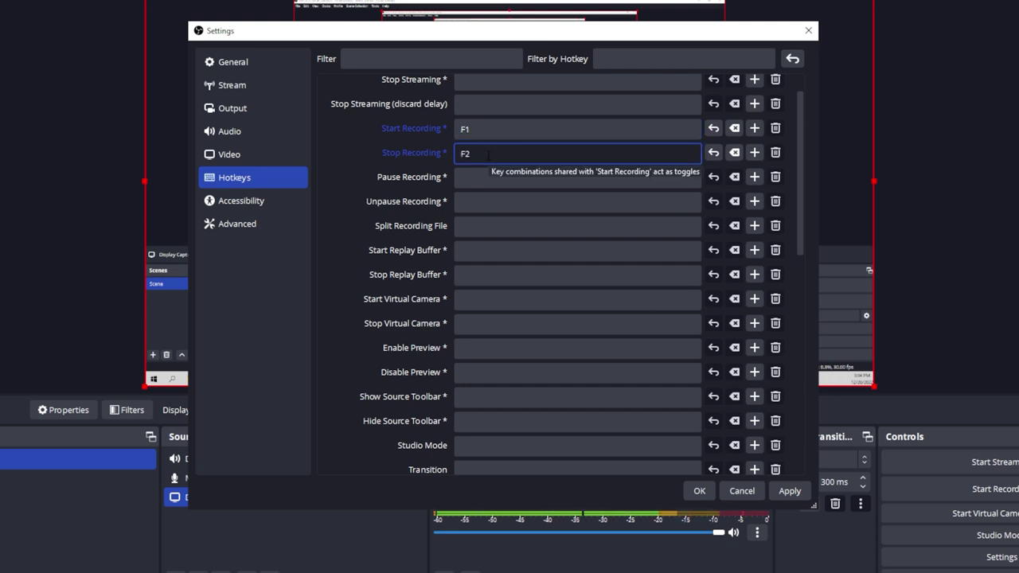
pyautogui.click(790, 491)
pyautogui.click(699, 490)
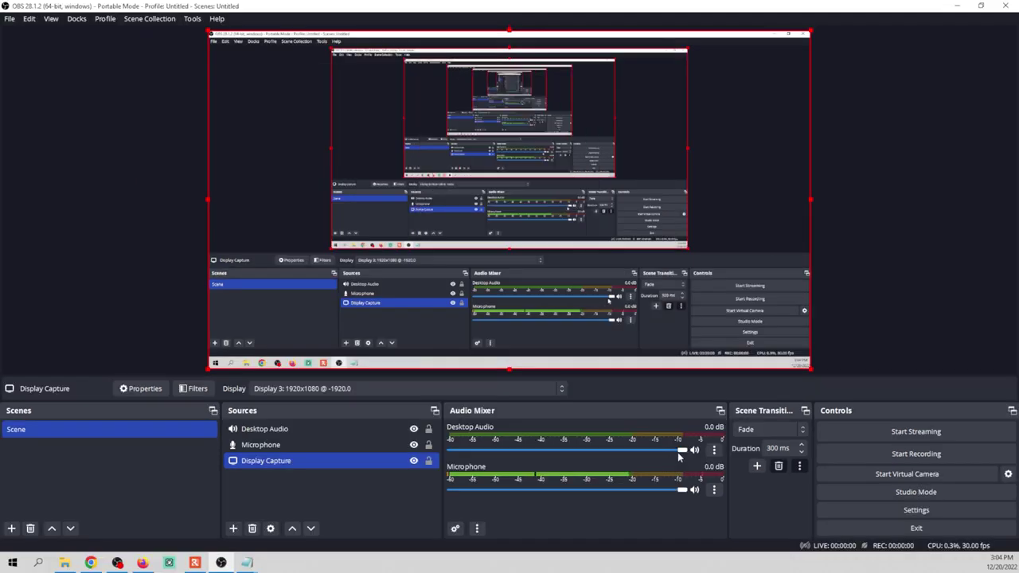
# - Test the recording hotkeys with the window minimized, starting with F1, checking that recording runs, stopping with F2, and restoring the window
pyautogui.click(956, 8)
pyautogui.press('F1')
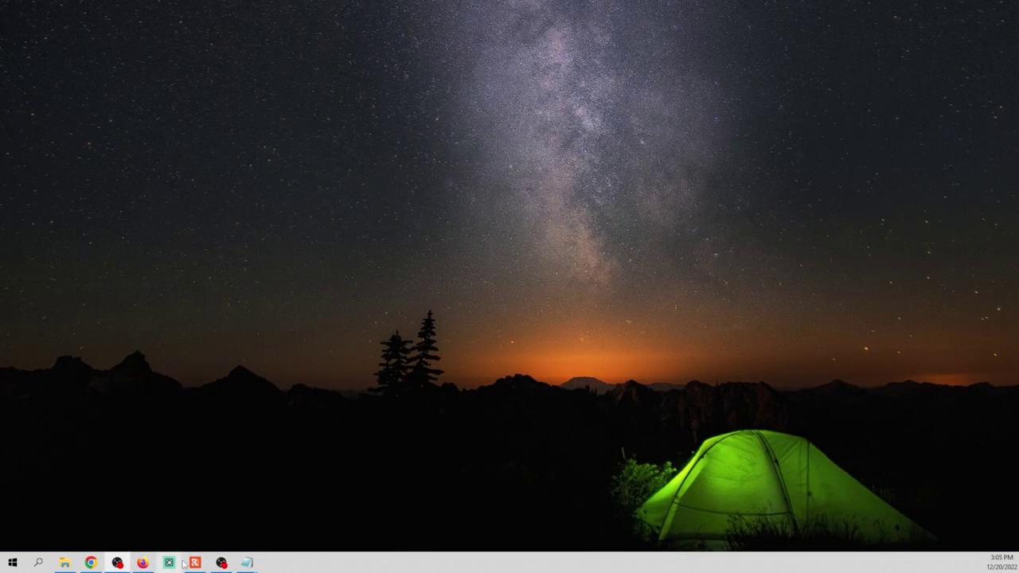
pyautogui.moveTo(222, 563)
pyautogui.click(259, 516)
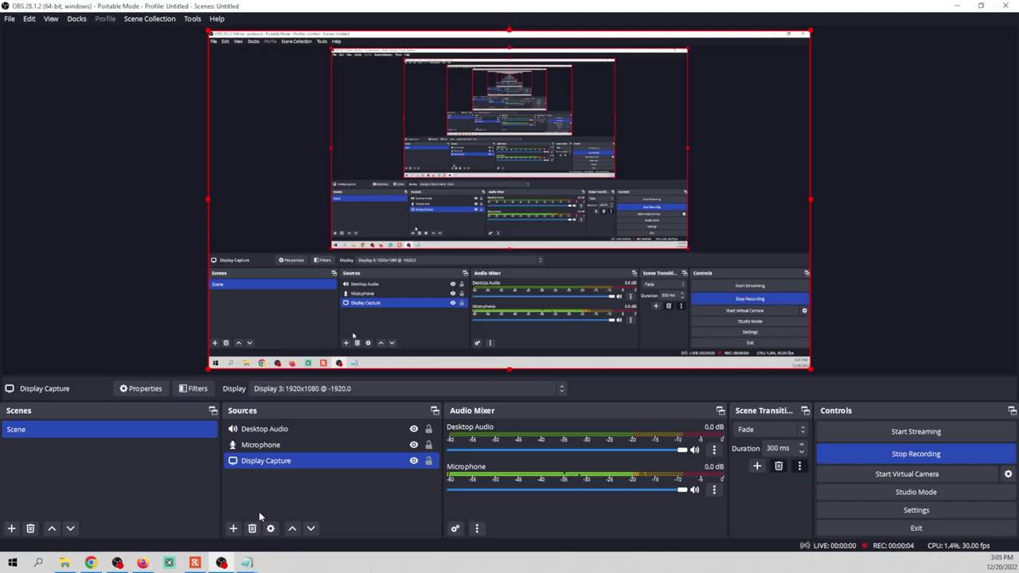
pyautogui.click(958, 6)
pyautogui.press('F2')
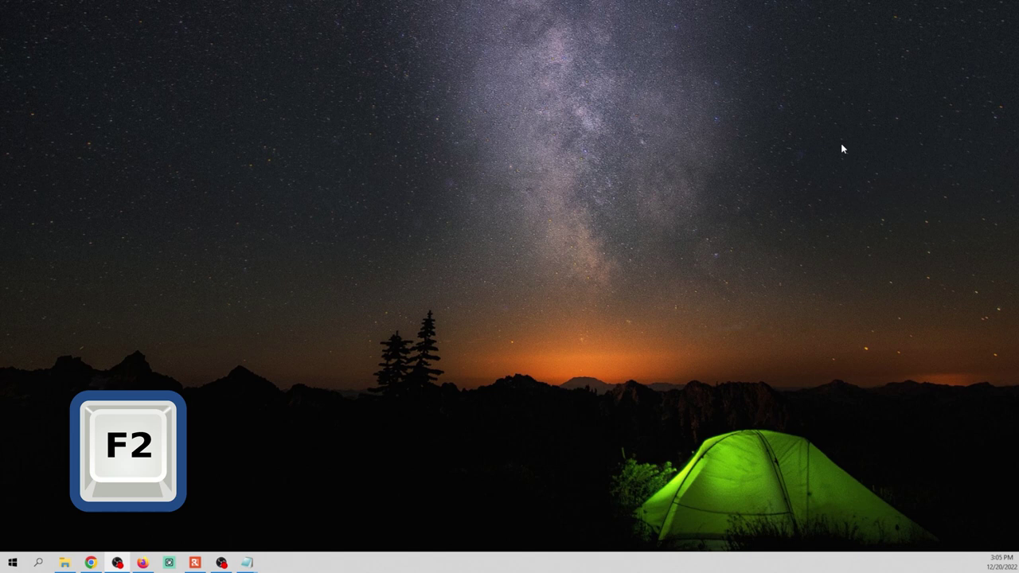
pyautogui.click(222, 564)
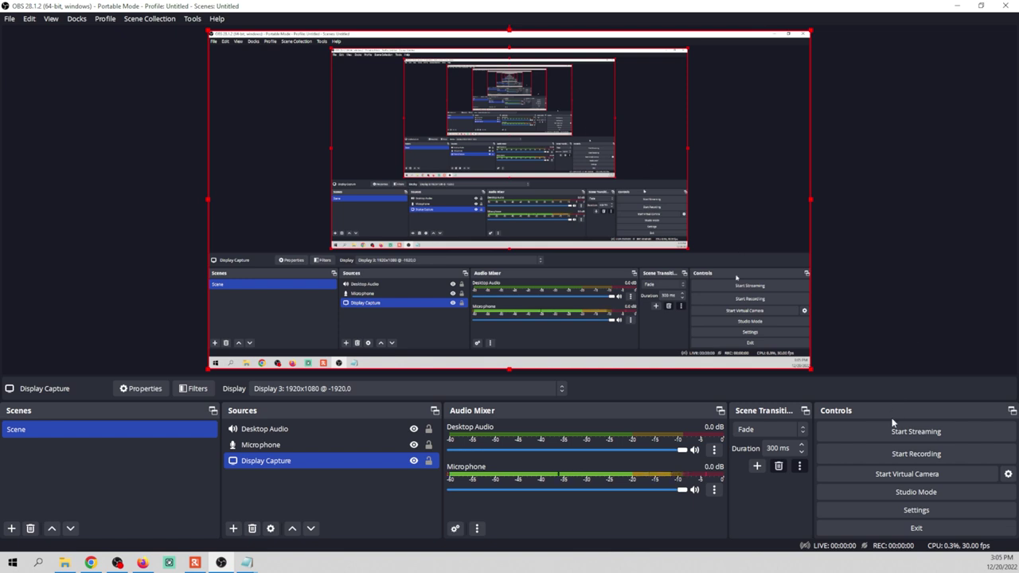
# - Review the hotkey settings for other actions that can be given shortcuts
pyautogui.click(912, 512)
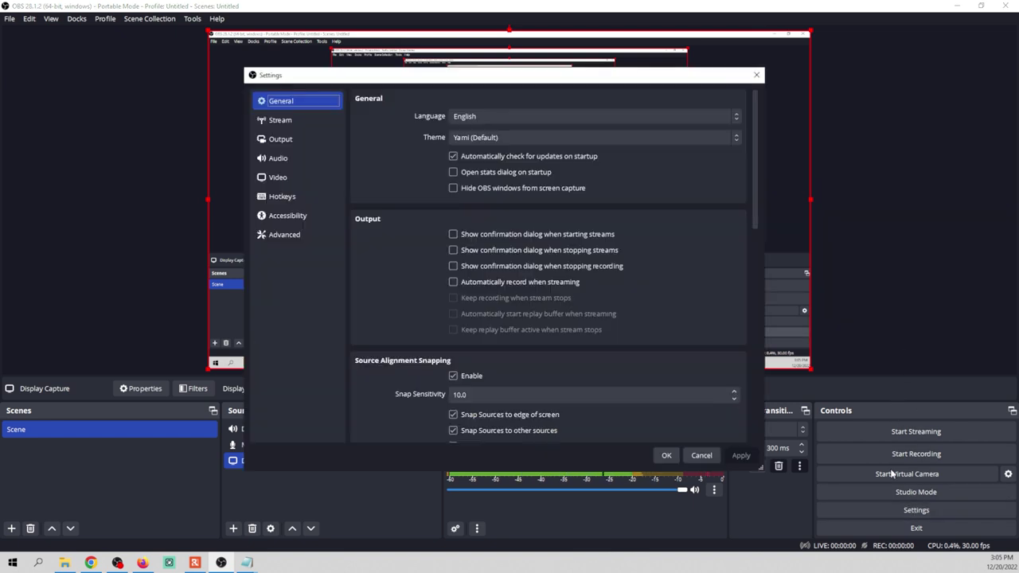
pyautogui.click(289, 199)
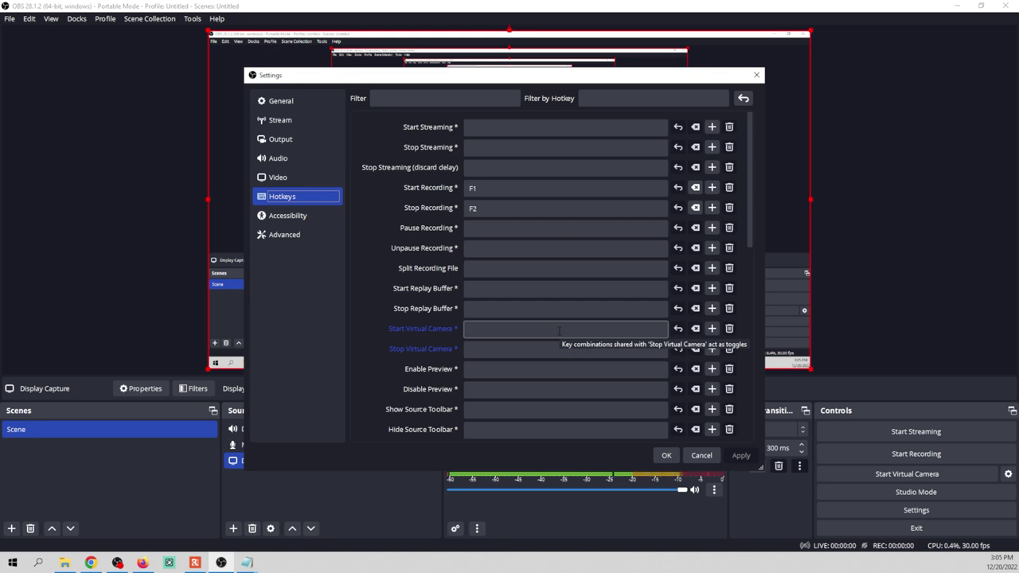
pyautogui.scroll(-5, 560, 331)
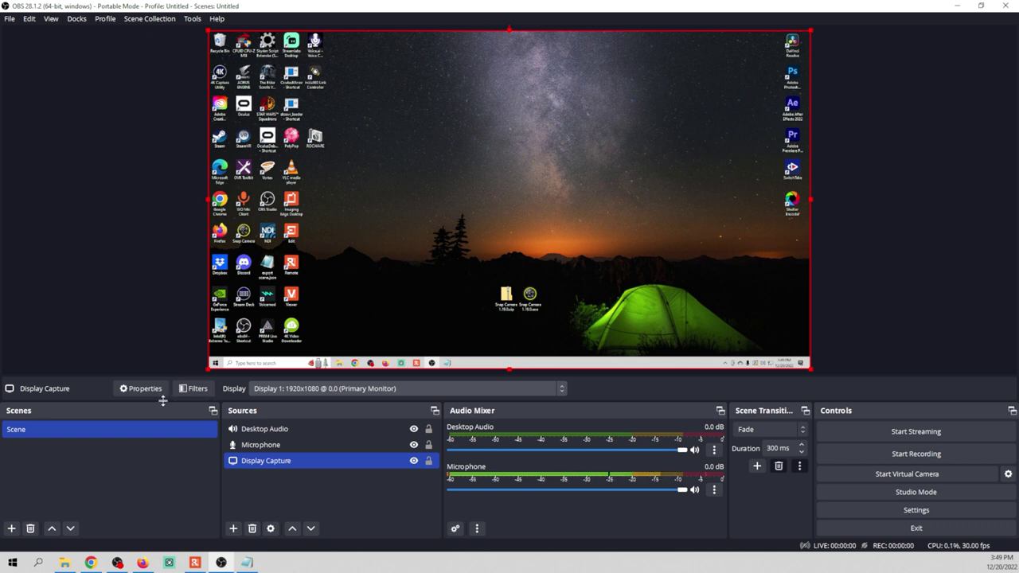
# - Duplicate the existing scene as "With Webcam", switch between both scenes to compare them, and leave the duplicate active
pyautogui.rightClick(143, 424)
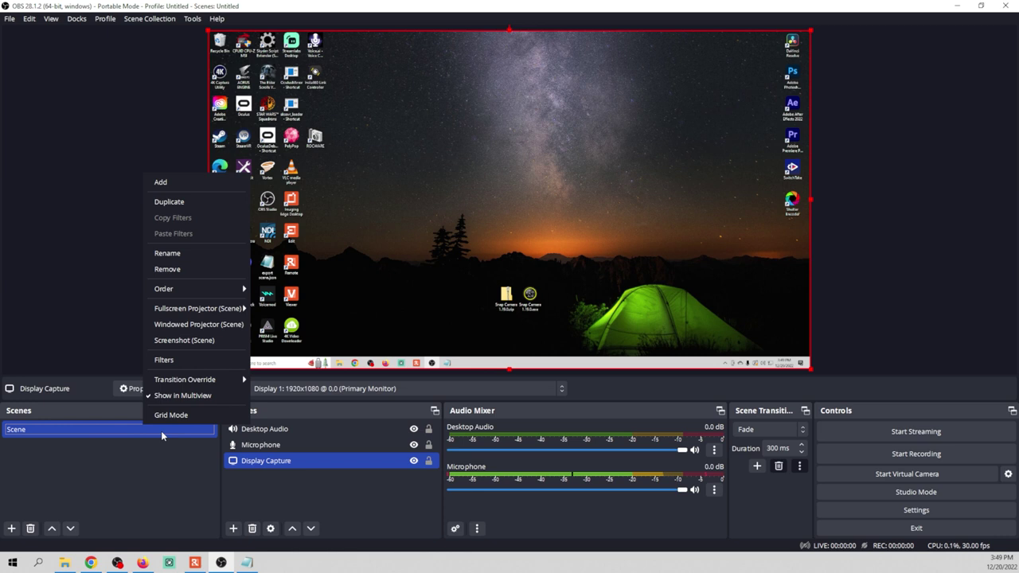
pyautogui.click(162, 202)
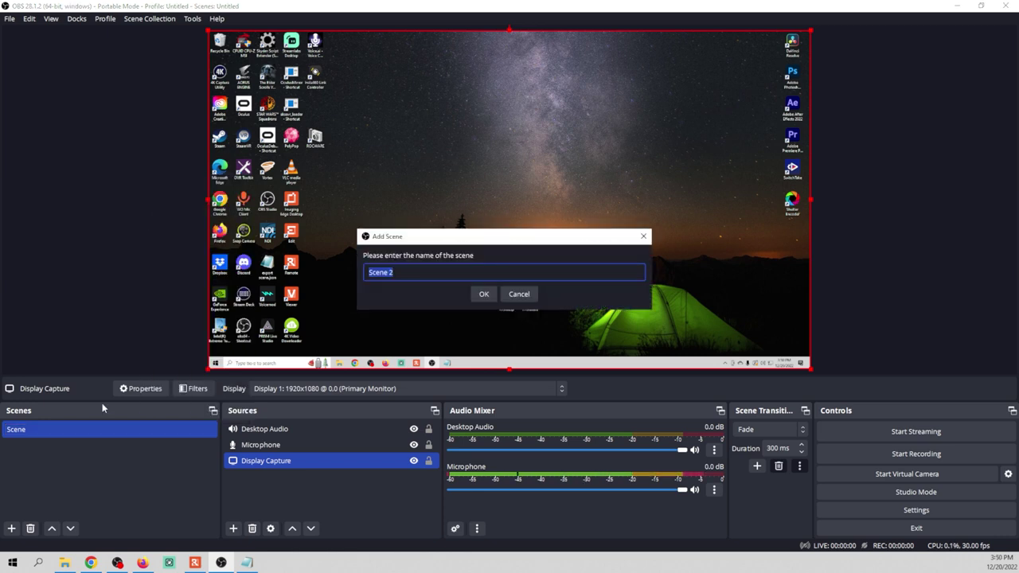
pyautogui.write('With Webcam')
pyautogui.click(479, 294)
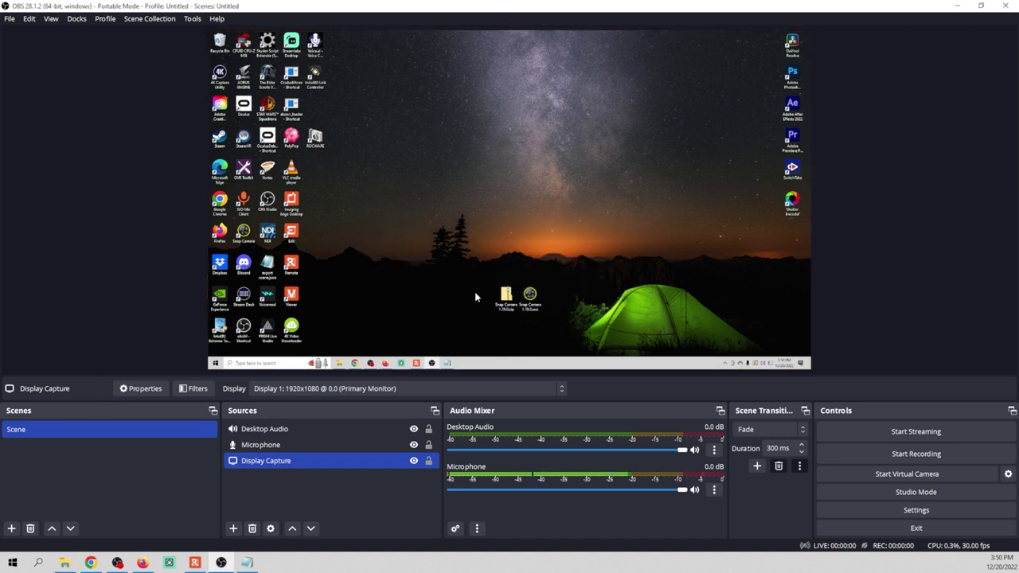
pyautogui.click(63, 430)
pyautogui.click(59, 447)
pyautogui.click(62, 427)
pyautogui.click(110, 446)
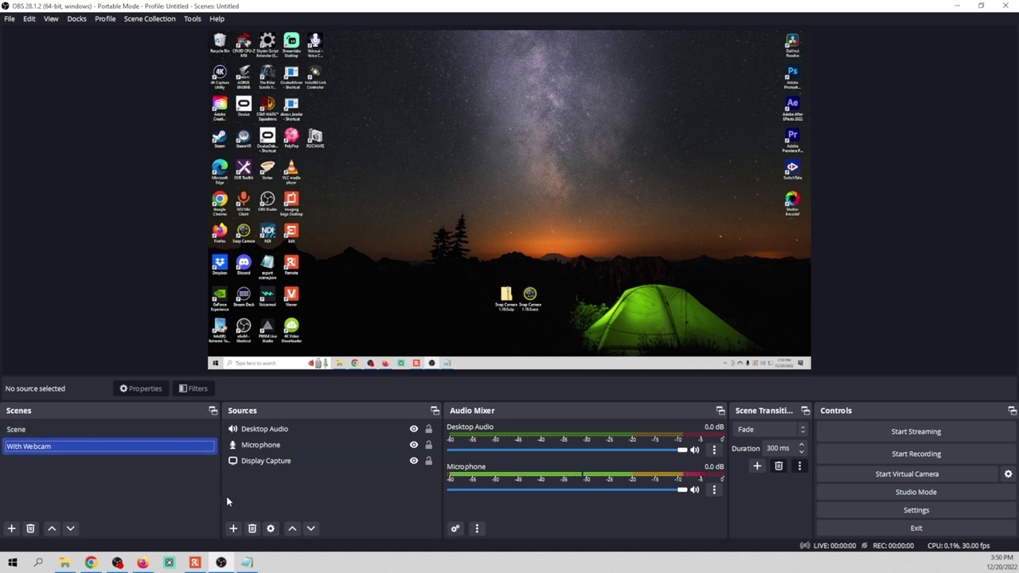
# - Add a Video Capture Device source named "Camera" to the With Webcam scene, using the Cam Link Pro HDMI-1 / Multiview device
pyautogui.click(233, 529)
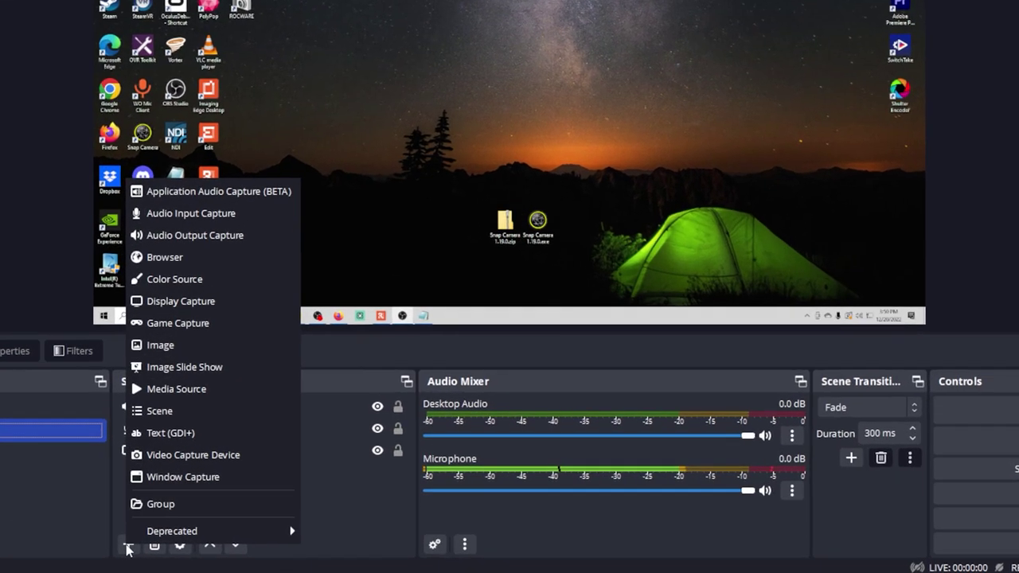
pyautogui.click(160, 458)
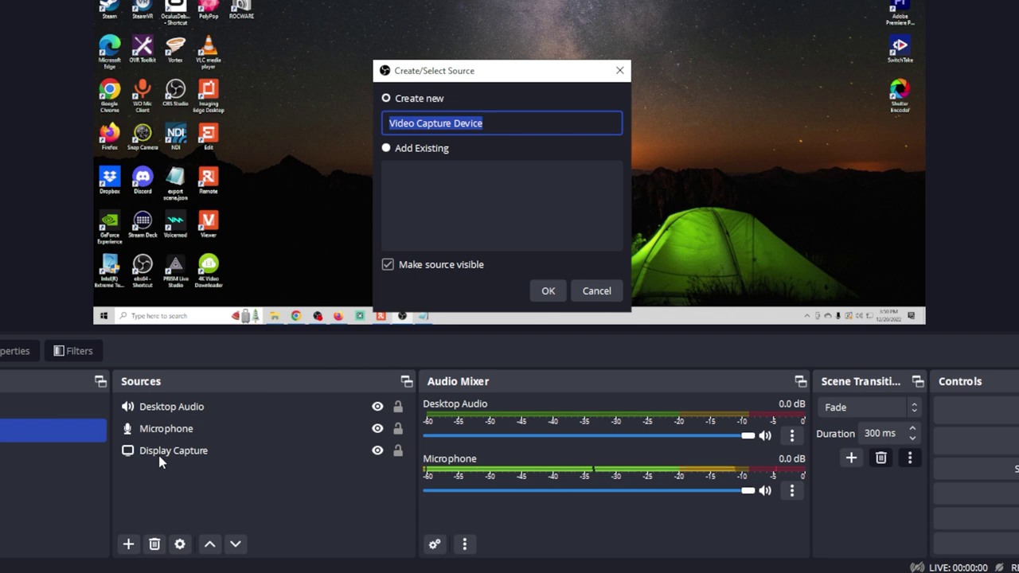
pyautogui.write('Camera')
pyautogui.click(548, 290)
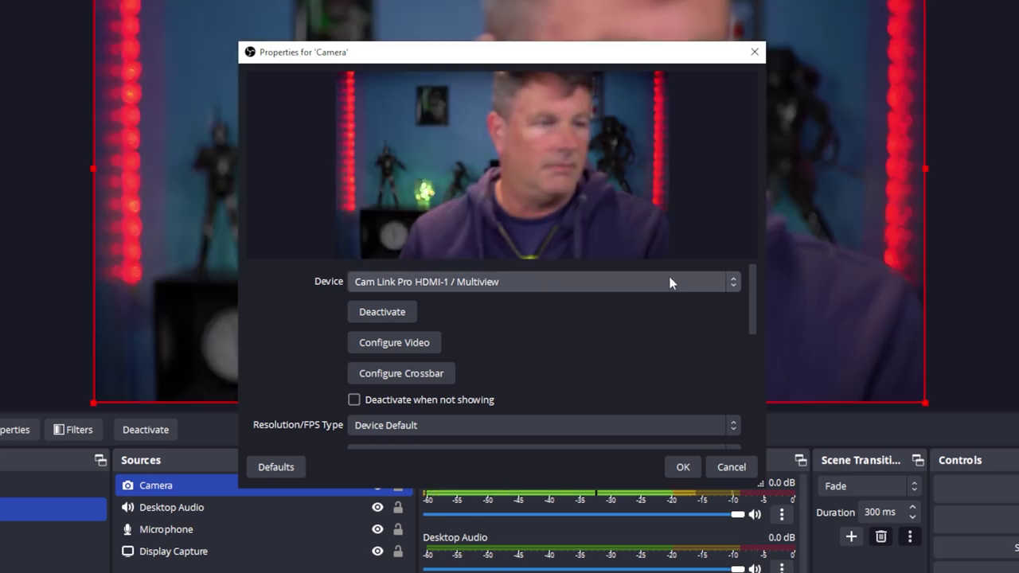
pyautogui.click(729, 281)
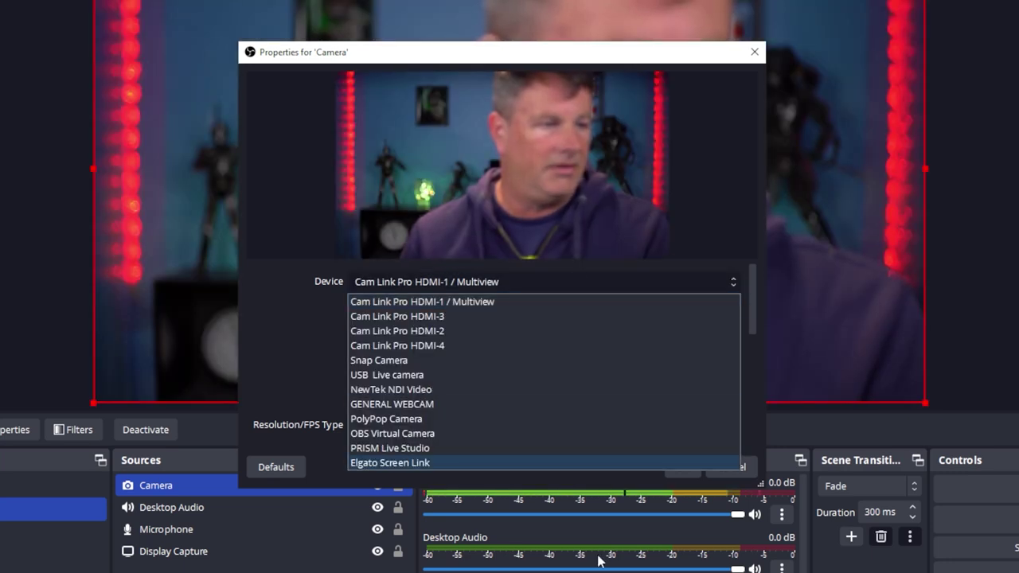
pyautogui.click(478, 302)
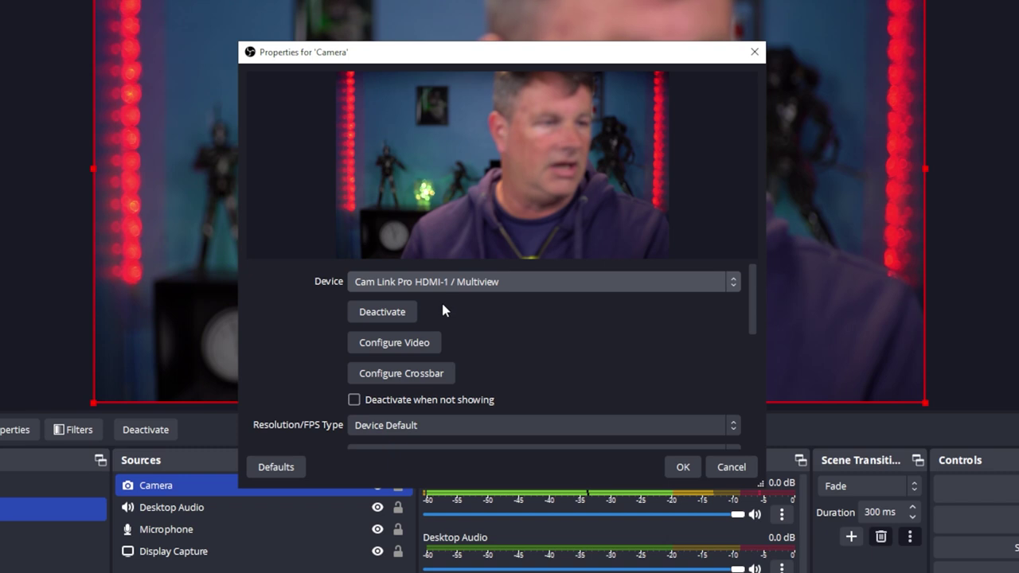
pyautogui.moveTo(751, 327); pyautogui.dragTo(758, 338)
pyautogui.click(683, 467)
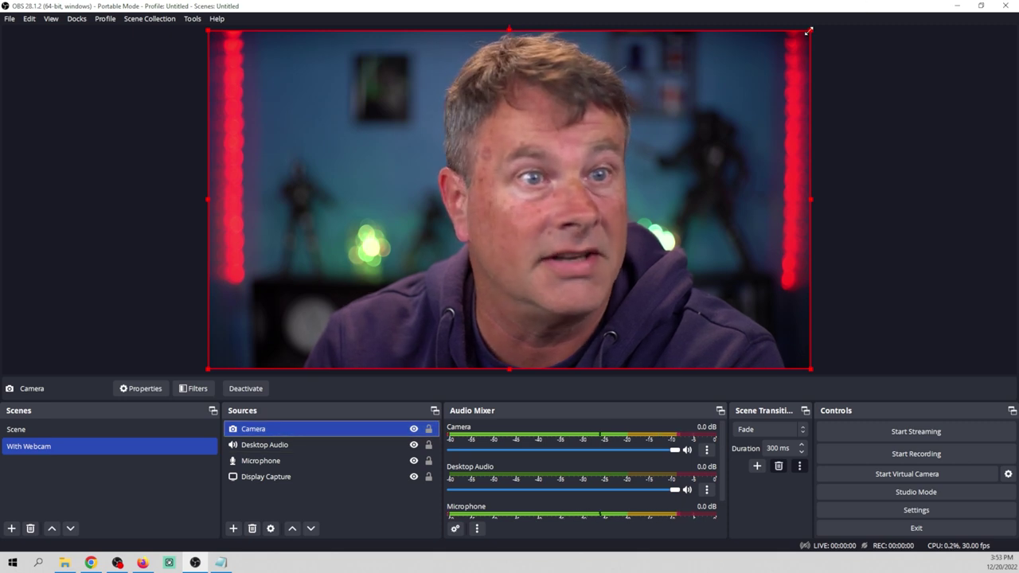
# - Shrink the camera image and place it in the canvas's lower-right area, about 74 px from the right edge and 117 px from the bottom
pyautogui.moveTo(808, 31); pyautogui.dragTo(488, 205)
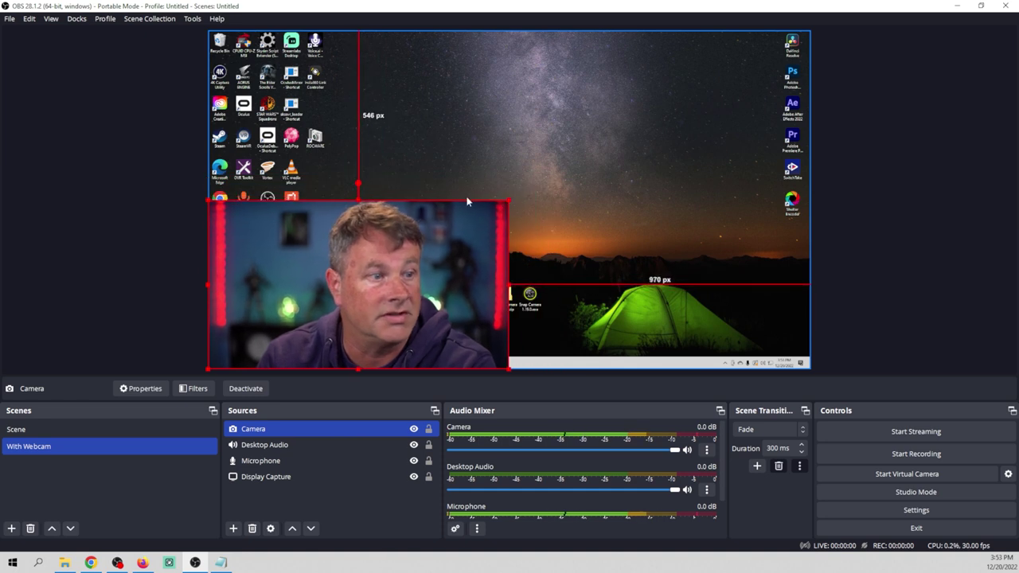
pyautogui.moveTo(353, 301); pyautogui.dragTo(612, 207)
pyautogui.moveTo(743, 117); pyautogui.dragTo(637, 175)
pyautogui.moveTo(574, 236); pyautogui.dragTo(708, 289)
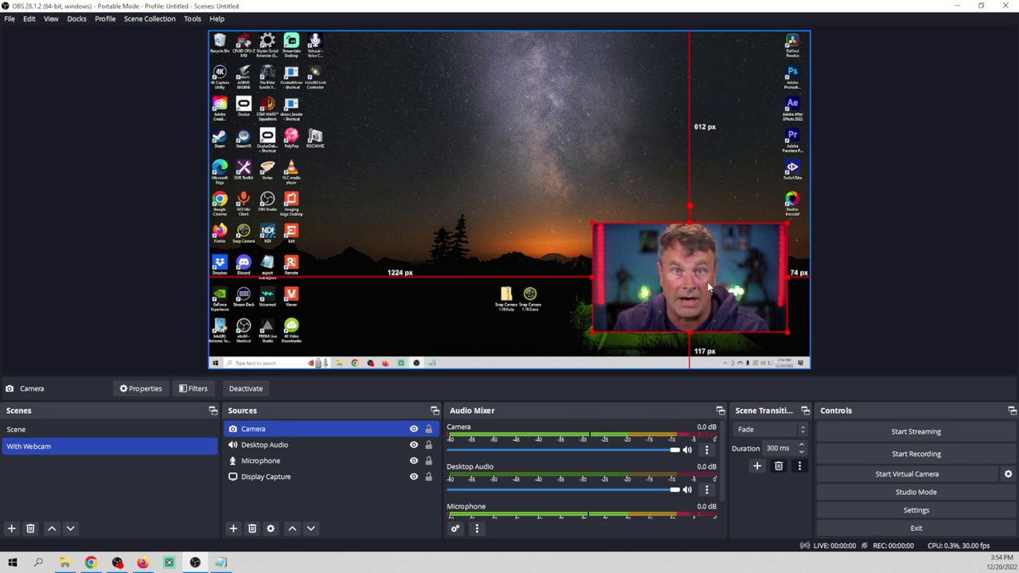
# - Crop the camera image's left and right sides around the presenter and move it to about 139 px from the right, 156 px from the bottom
pyautogui.press('alt')
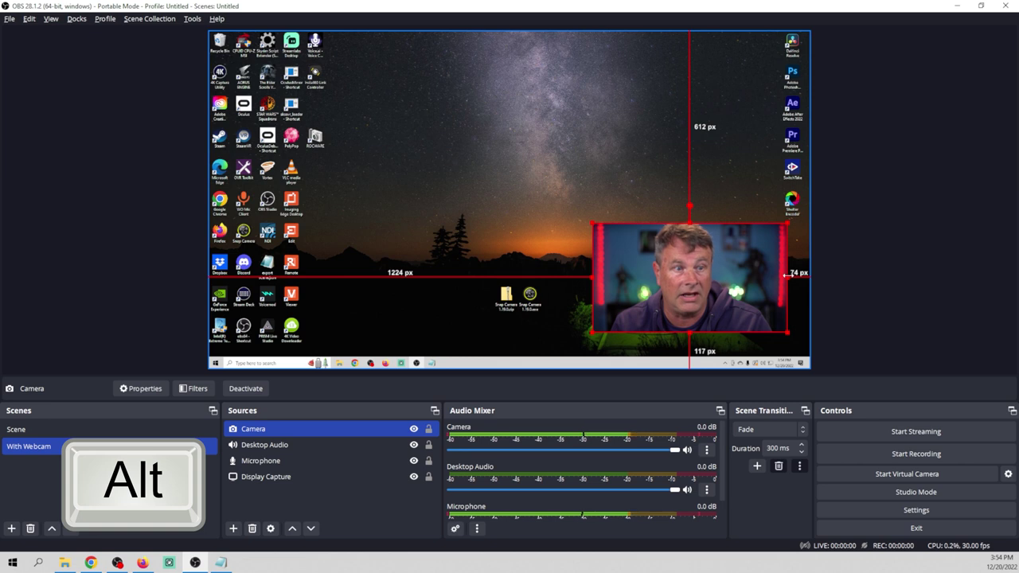
pyautogui.moveTo(782, 254); pyautogui.dragTo(753, 277)
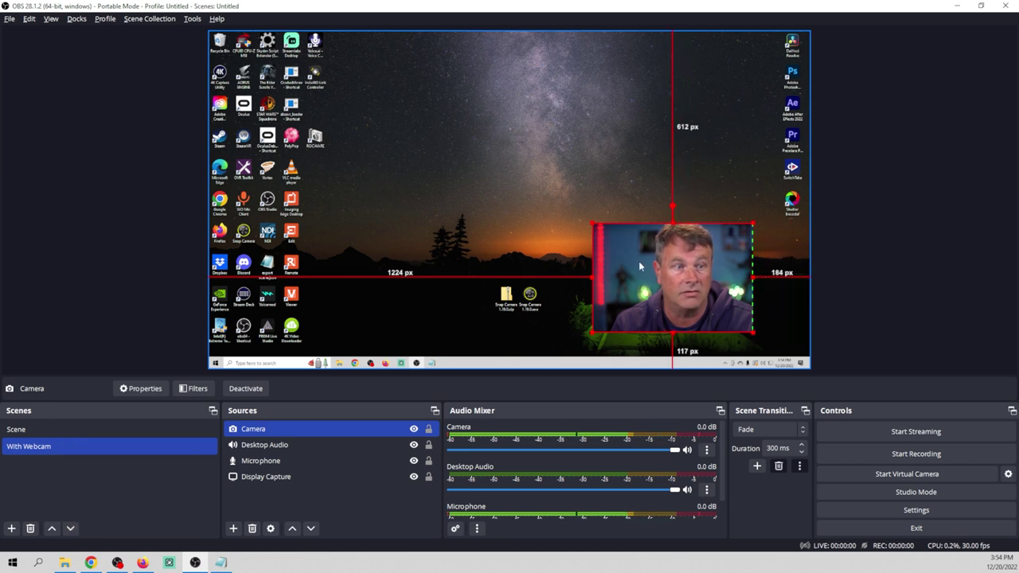
pyautogui.moveTo(590, 277); pyautogui.dragTo(633, 278)
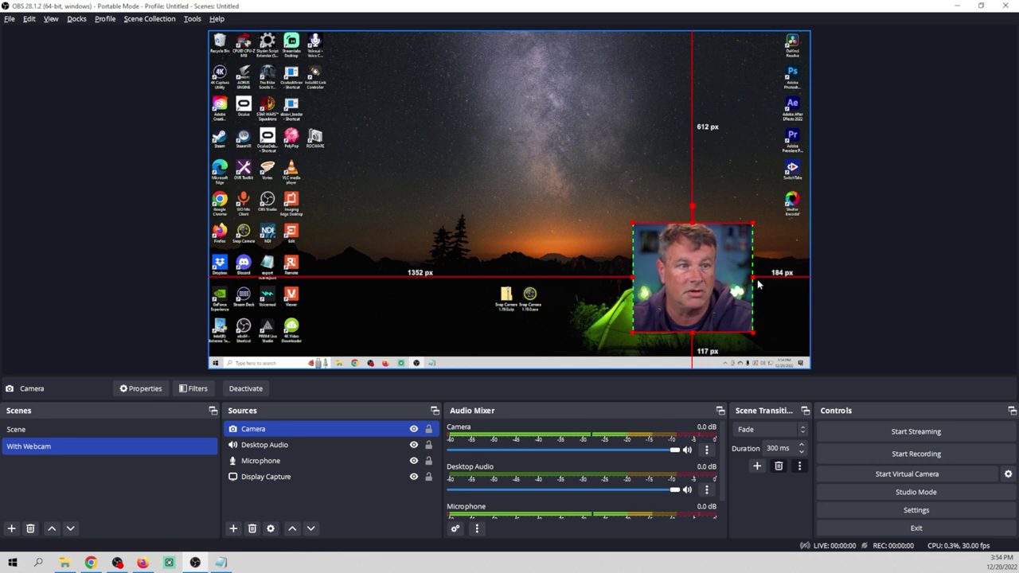
pyautogui.moveTo(753, 277); pyautogui.dragTo(739, 296)
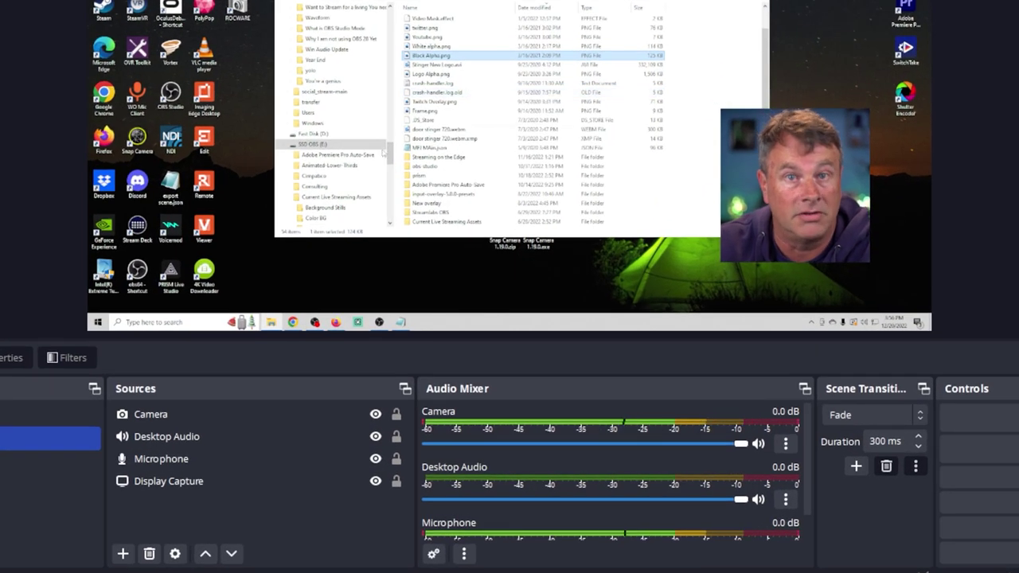
# - Add an Image source named "logo" to the scene, using Black Alpha.png from the SSD OBS (E:) drive
pyautogui.click(122, 553)
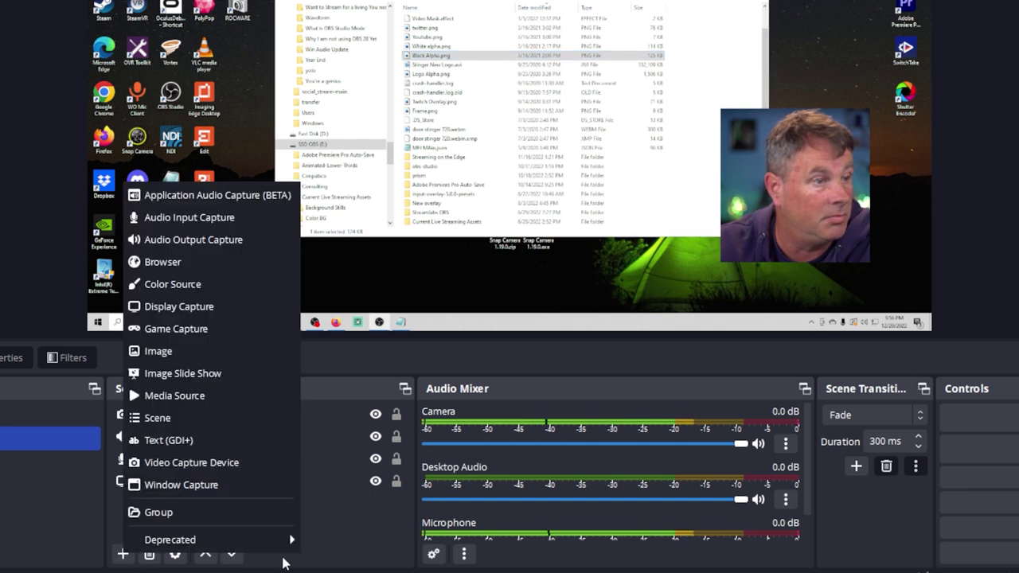
pyautogui.click(243, 351)
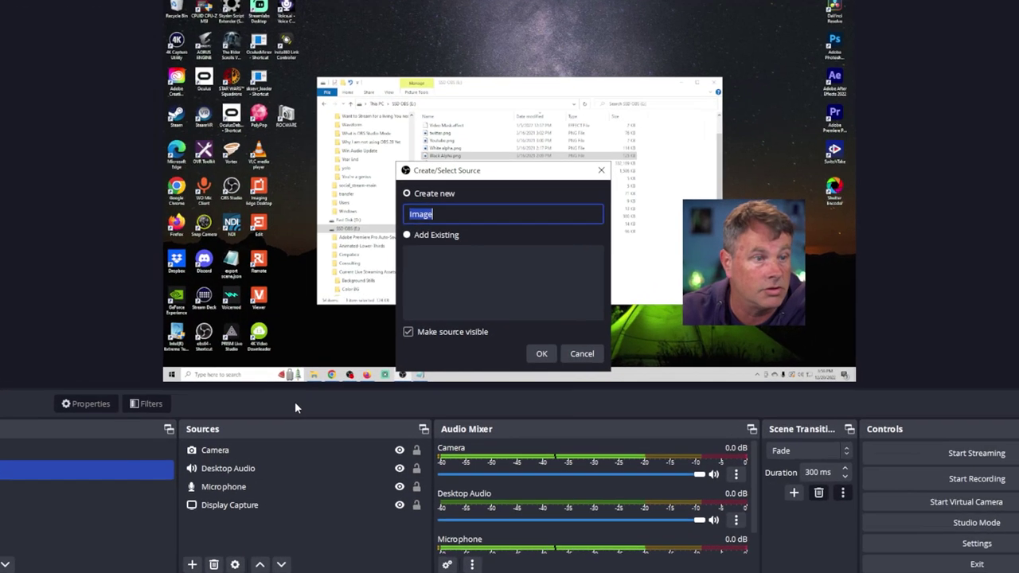
pyautogui.write('logo')
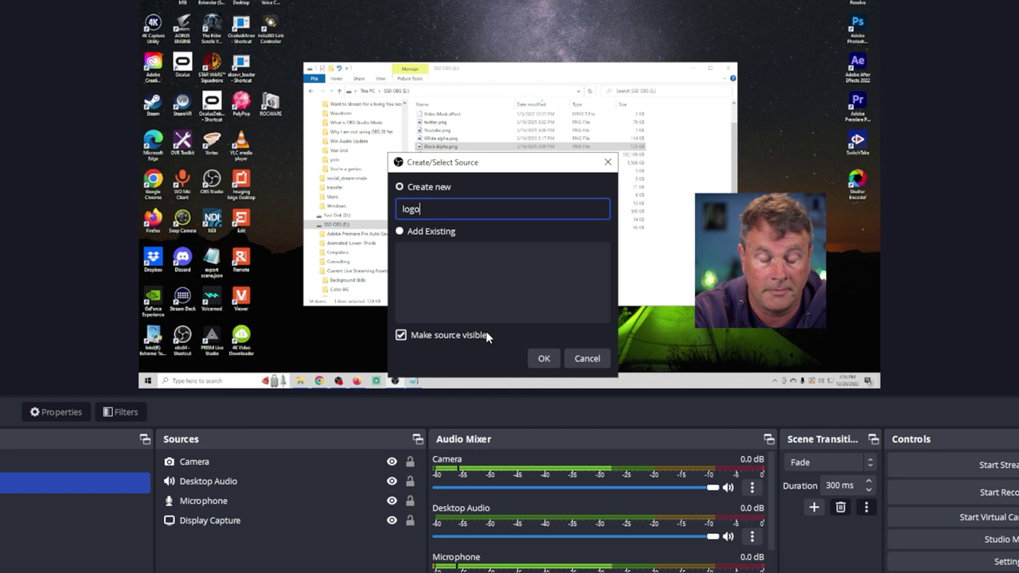
pyautogui.click(544, 358)
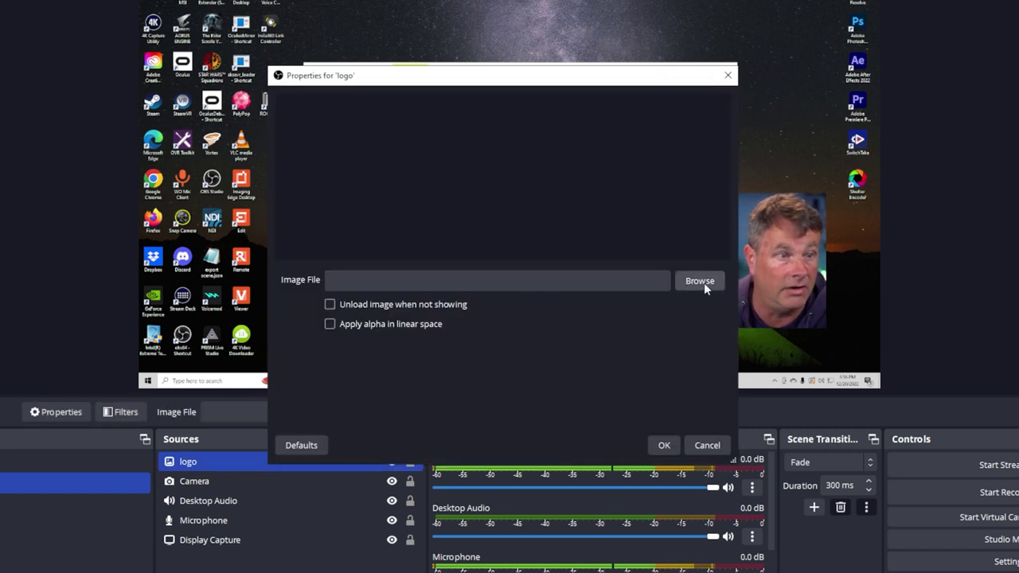
pyautogui.click(705, 285)
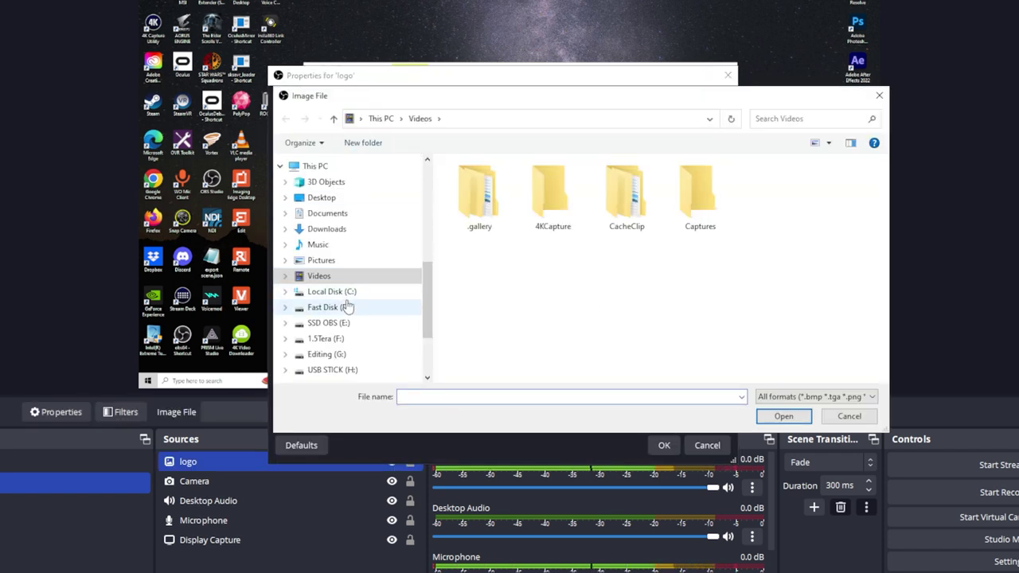
pyautogui.click(328, 323)
pyautogui.click(489, 235)
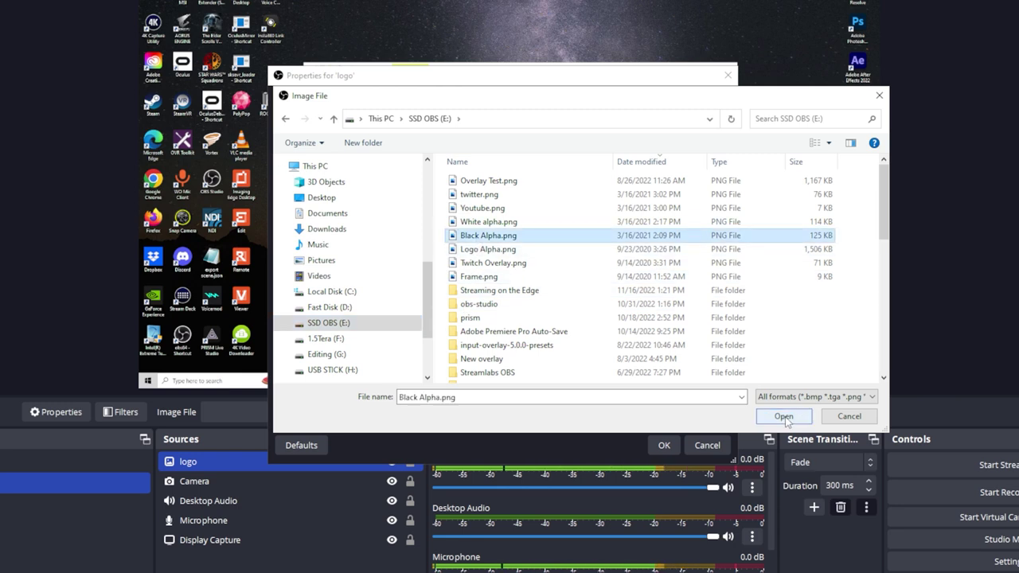
pyautogui.click(784, 416)
pyautogui.click(664, 445)
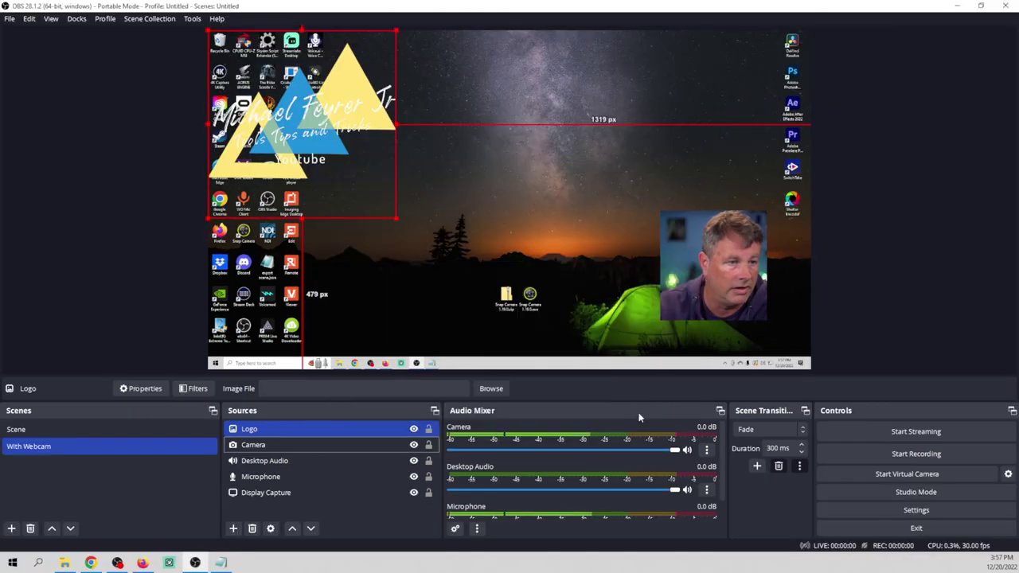
# - Shrink the logo to about 353 px square and place it above the camera image, about 132 px from the canvas's right edge
pyautogui.moveTo(395, 216); pyautogui.dragTo(319, 144)
pyautogui.moveTo(266, 98); pyautogui.dragTo(718, 199)
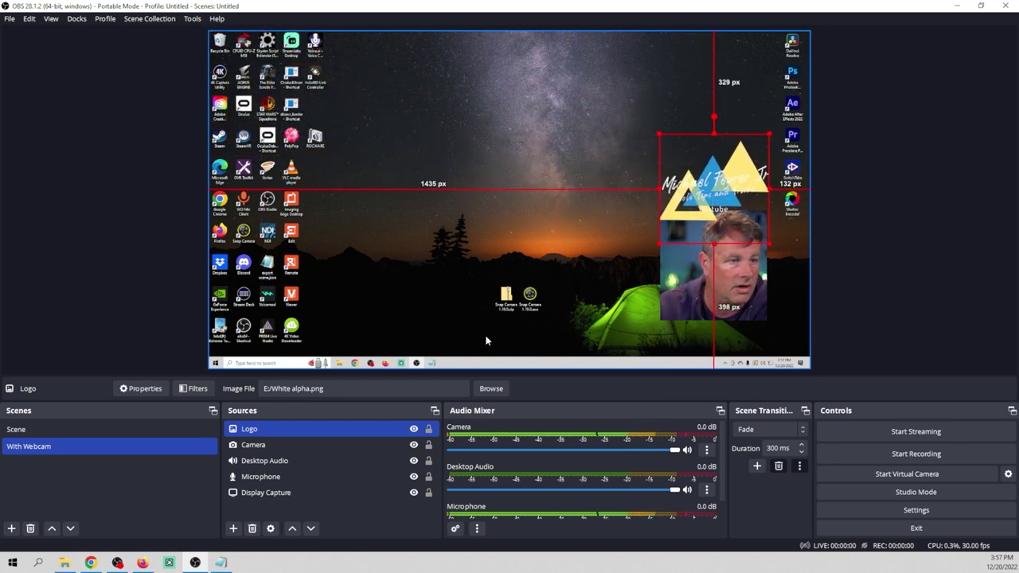
pyautogui.keyDown('ctrl'); pyautogui.click(299, 478); pyautogui.keyUp('ctrl')
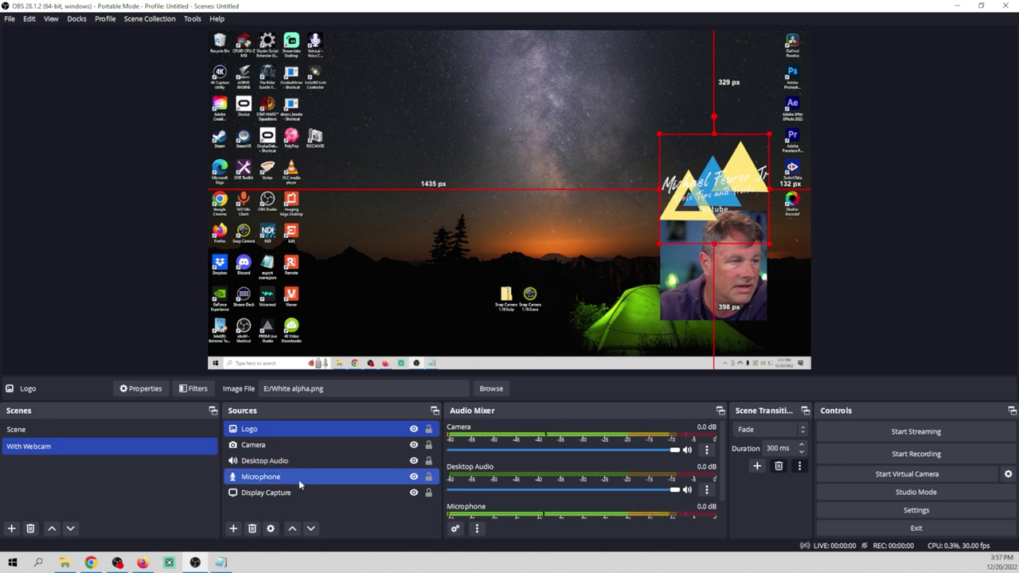
# - Shrink the Display Capture and crop its sides, leaving about 280 px at its left, 806 px at its right and 312 px below
pyautogui.click(298, 492)
pyautogui.moveTo(812, 369); pyautogui.dragTo(599, 282)
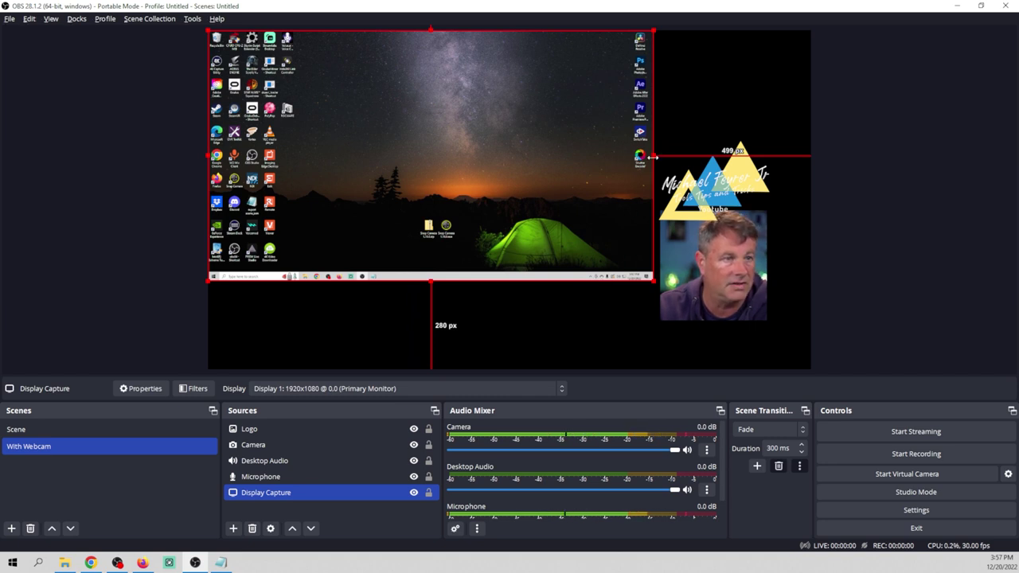
pyautogui.moveTo(655, 156); pyautogui.dragTo(558, 164)
pyautogui.moveTo(208, 280); pyautogui.dragTo(297, 271)
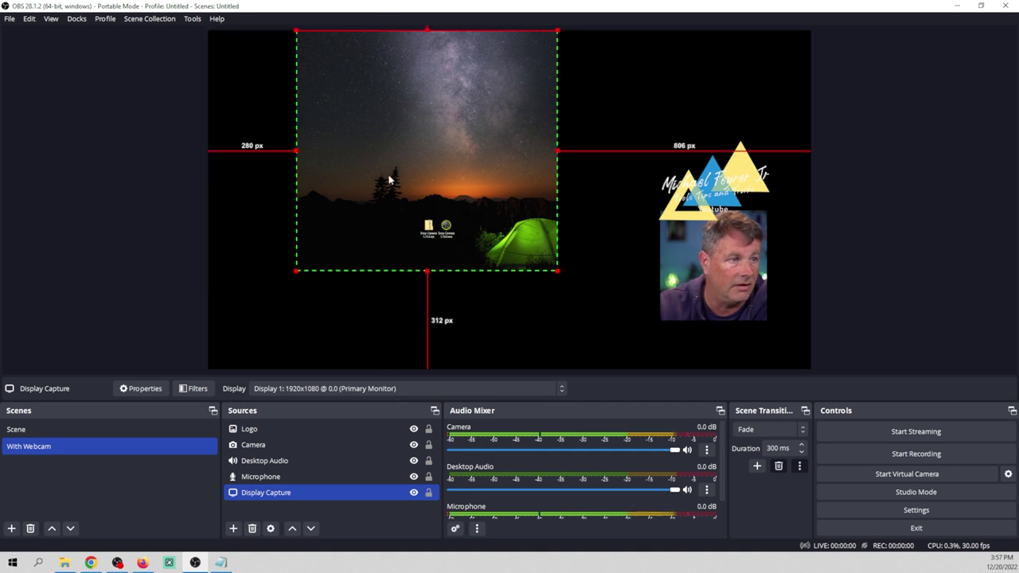
# - Reset the Display Capture's transform
pyautogui.rightClick(402, 176)
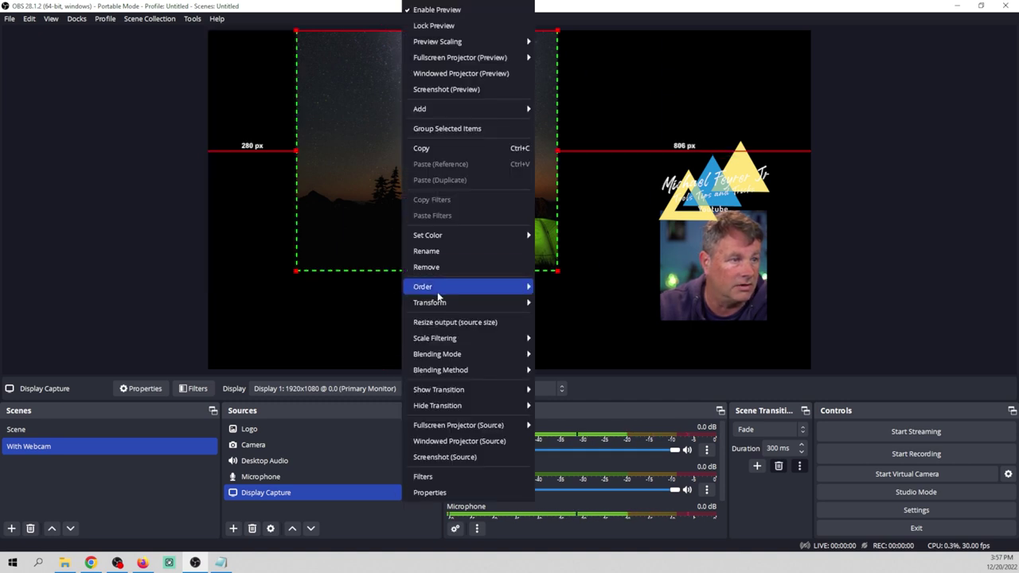
pyautogui.moveTo(443, 306)
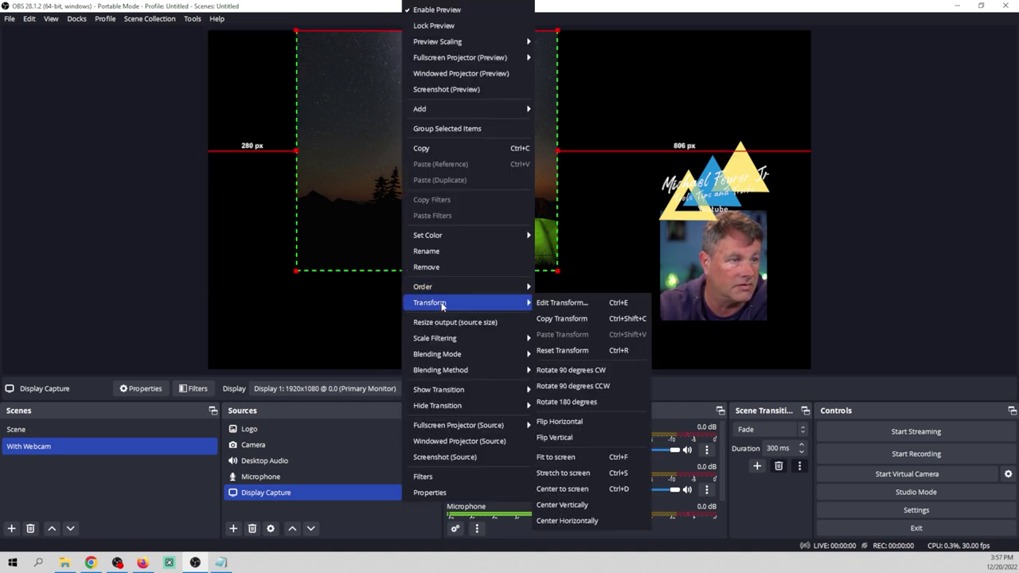
pyautogui.click(565, 350)
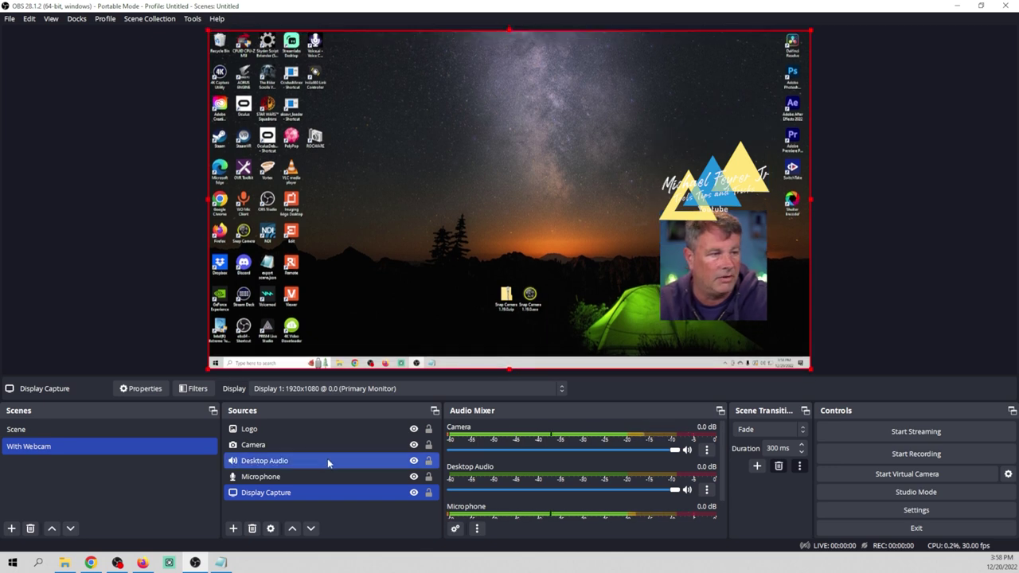
# - Add a Color Source to the With Webcam scene under its default name
pyautogui.click(697, 296)
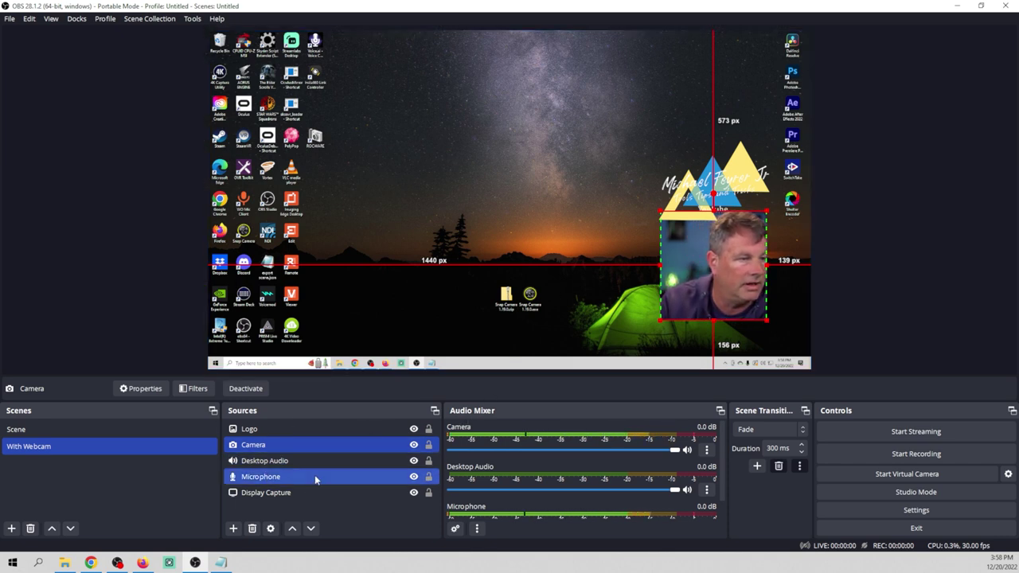
pyautogui.click(233, 529)
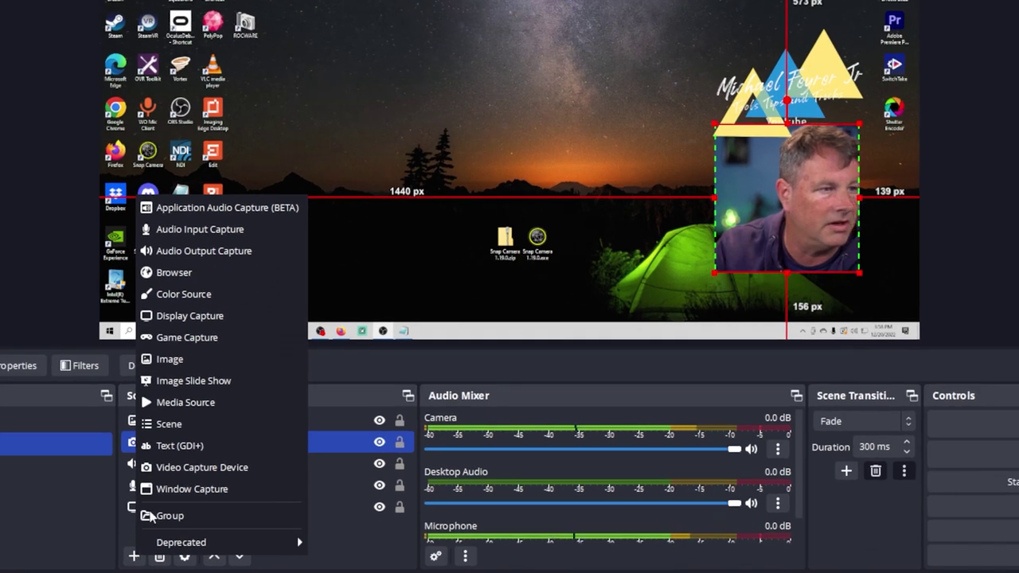
pyautogui.click(184, 295)
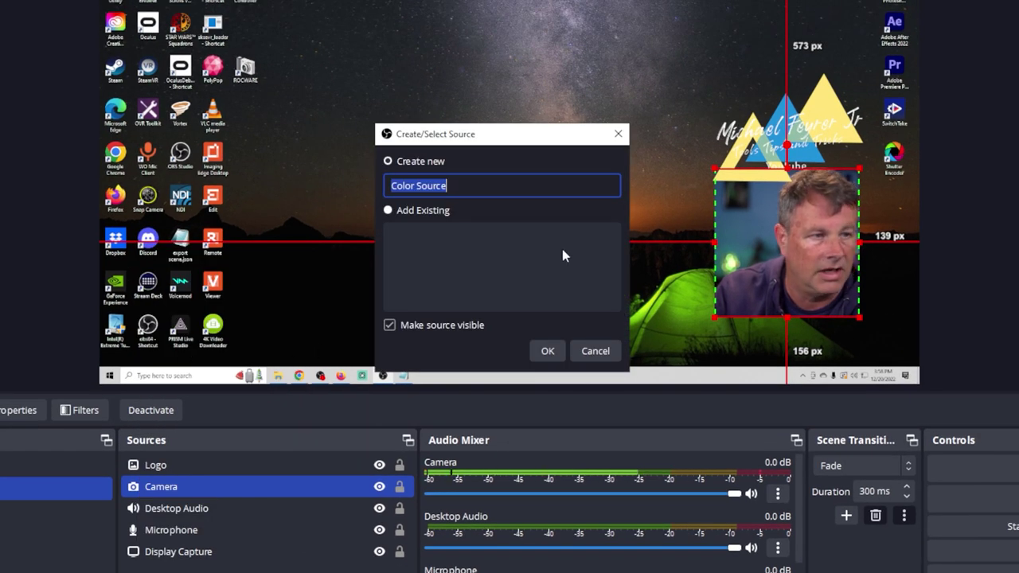
pyautogui.click(546, 357)
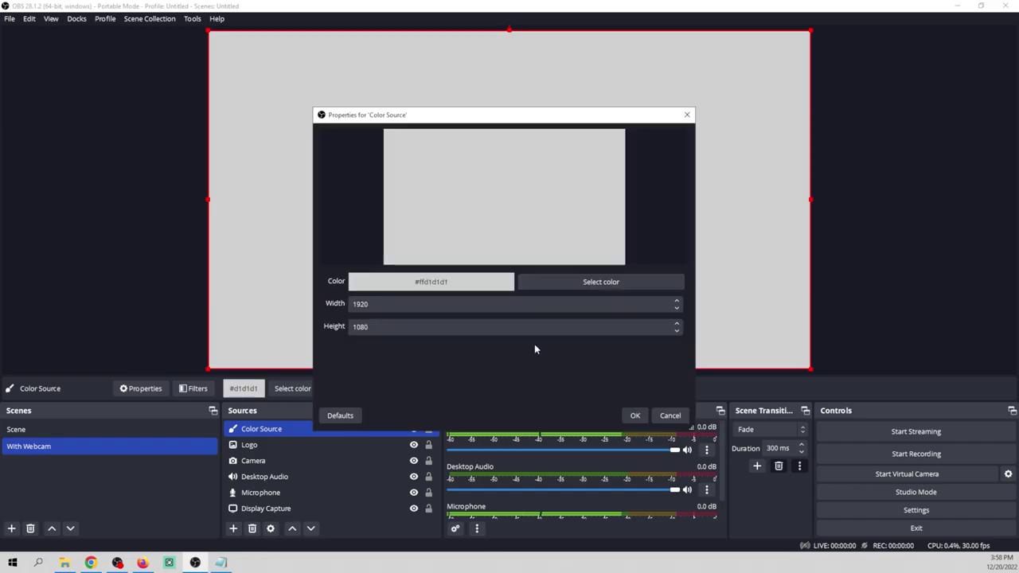
# - Set the Color Source's color to #2192d9 by sampling the blue triangle in the logo
pyautogui.moveTo(537, 117); pyautogui.dragTo(863, 146)
pyautogui.moveTo(532, 189); pyautogui.dragTo(317, 177)
pyautogui.moveTo(749, 144); pyautogui.dragTo(271, 105)
pyautogui.click(437, 271)
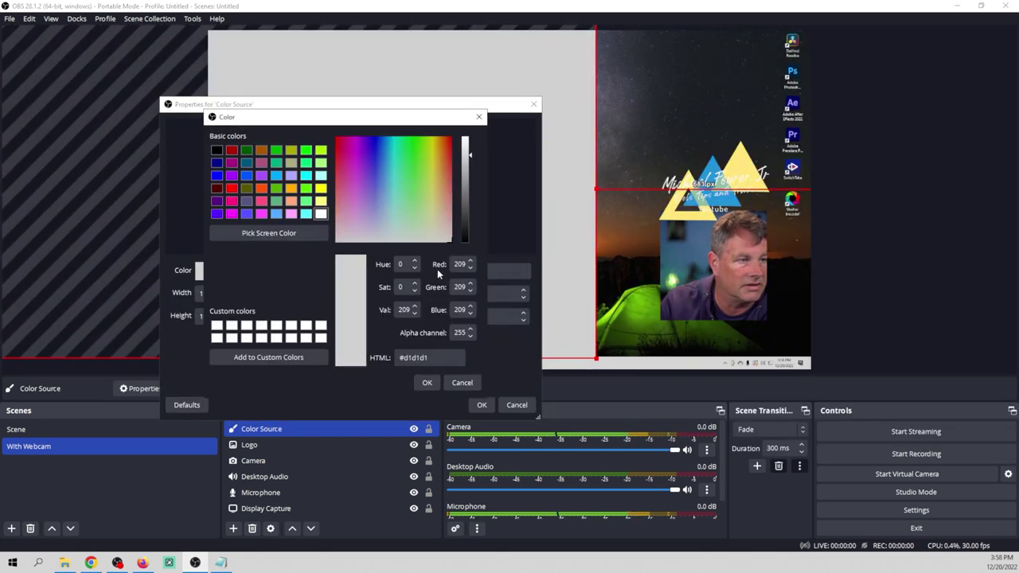
pyautogui.click(385, 144)
pyautogui.click(279, 235)
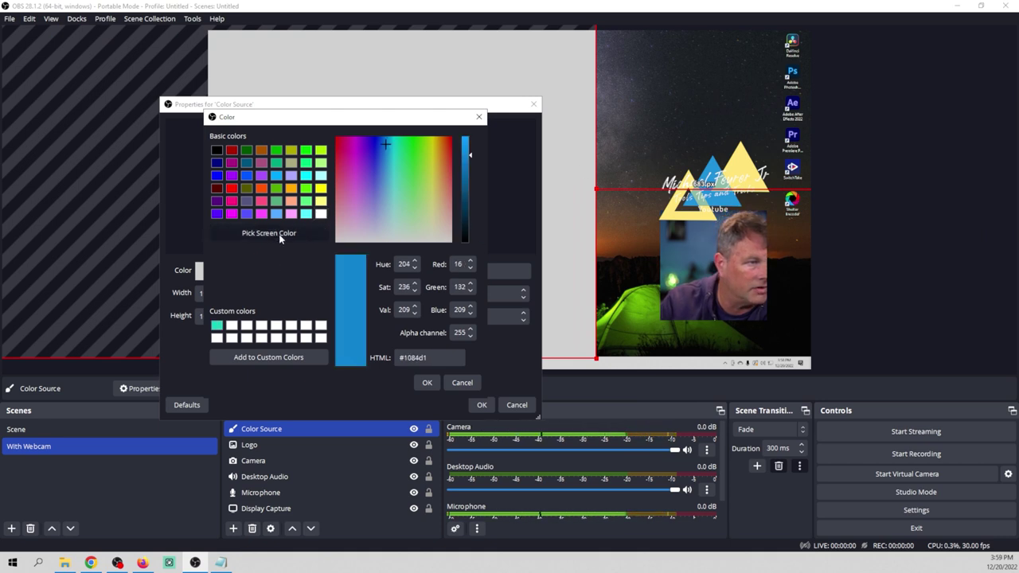
pyautogui.press('Return')
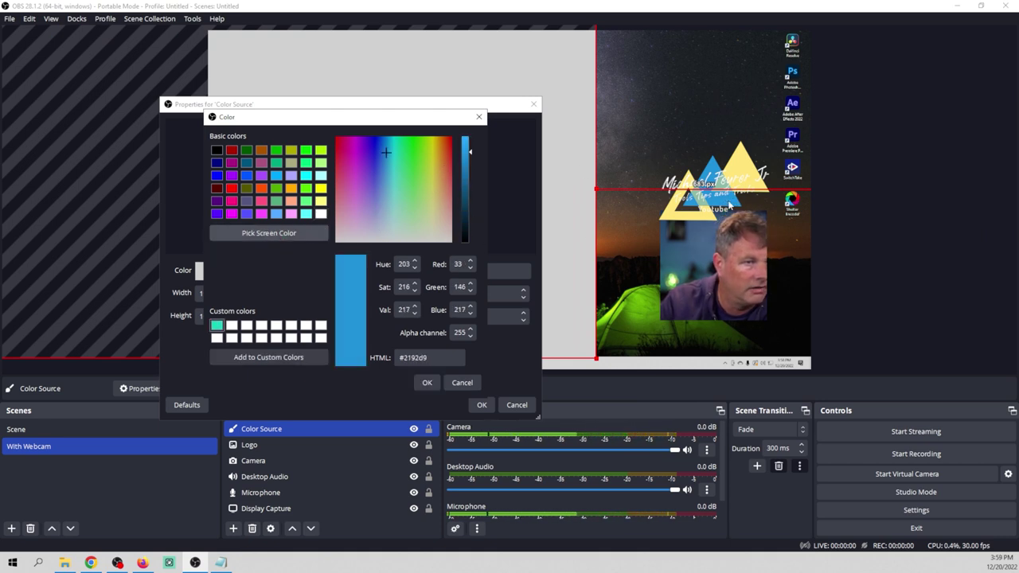
pyautogui.click(426, 383)
pyautogui.click(482, 405)
# - Shrink the color rectangle to slightly taller than the camera image and center it over the camera, about 148 px from the canvas bottom
pyautogui.moveTo(464, 323); pyautogui.dragTo(667, 282)
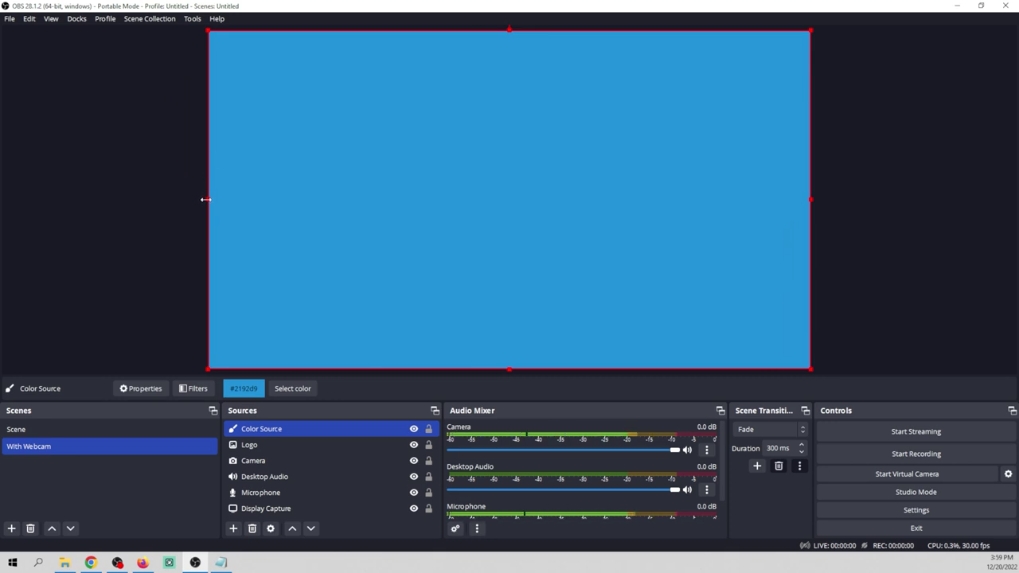
pyautogui.moveTo(209, 30); pyautogui.dragTo(628, 319)
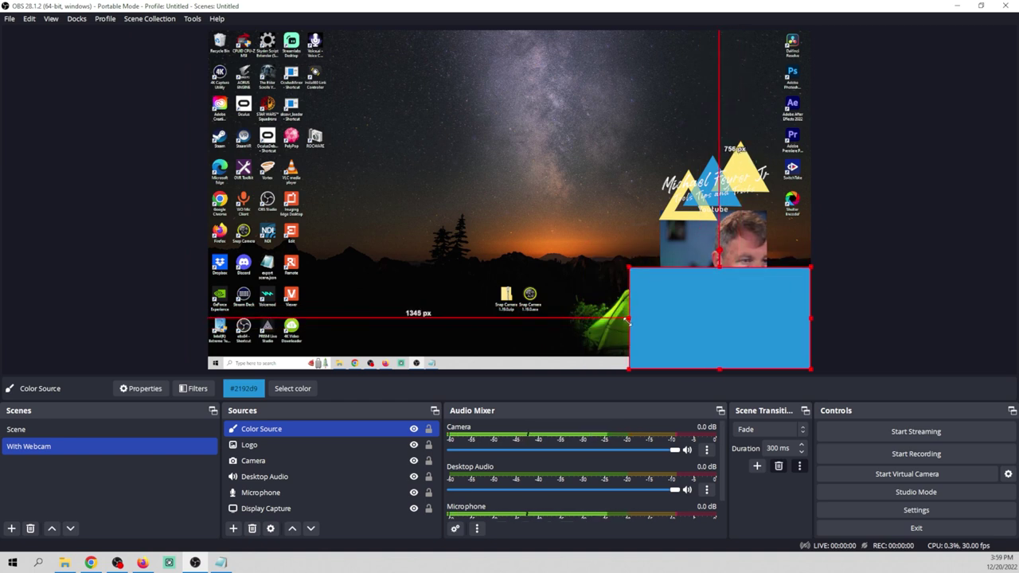
pyautogui.moveTo(703, 327); pyautogui.dragTo(646, 273)
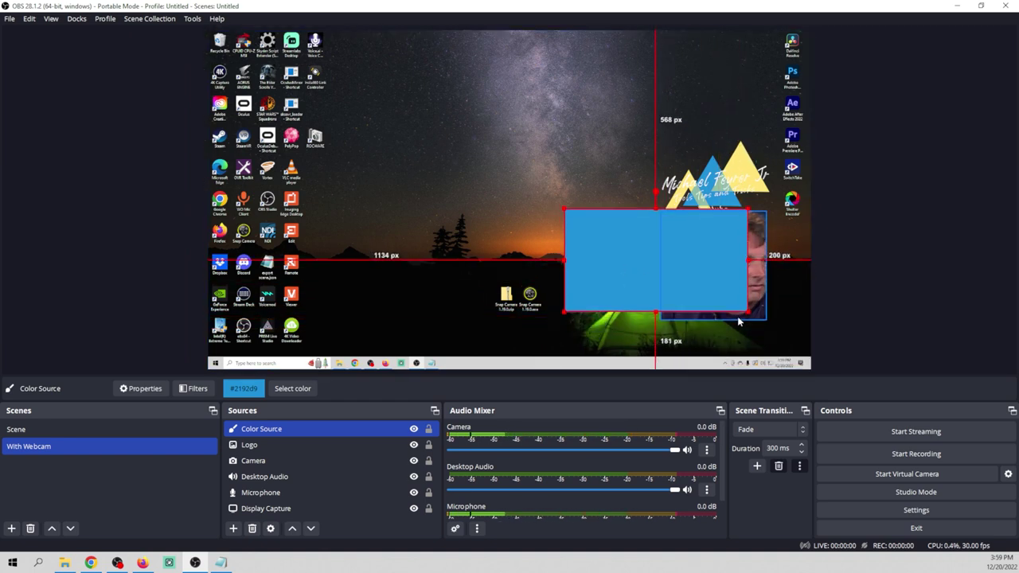
pyautogui.moveTo(747, 312); pyautogui.dragTo(761, 322)
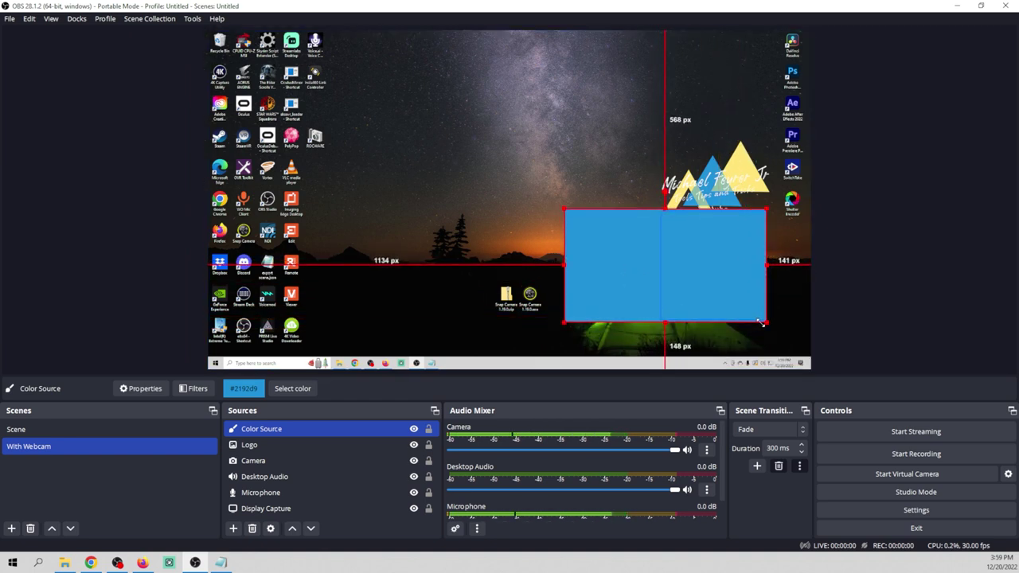
pyautogui.moveTo(690, 296); pyautogui.dragTo(739, 300)
# - Reorder the Color Source so it sits directly below Camera in the source stack
pyautogui.keyDown('ctrl'); pyautogui.click(259, 494); pyautogui.keyUp('ctrl')
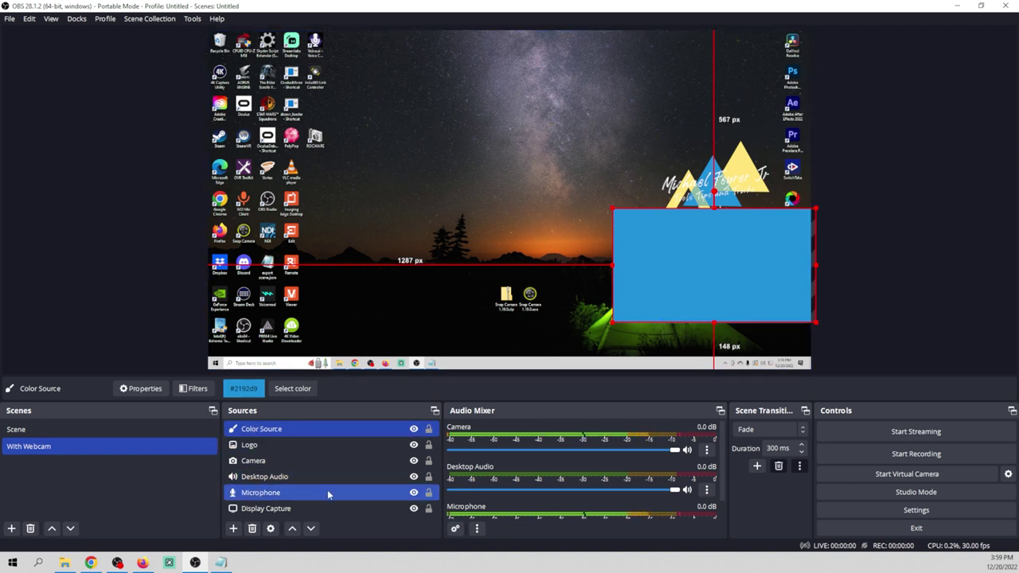
pyautogui.click(313, 430)
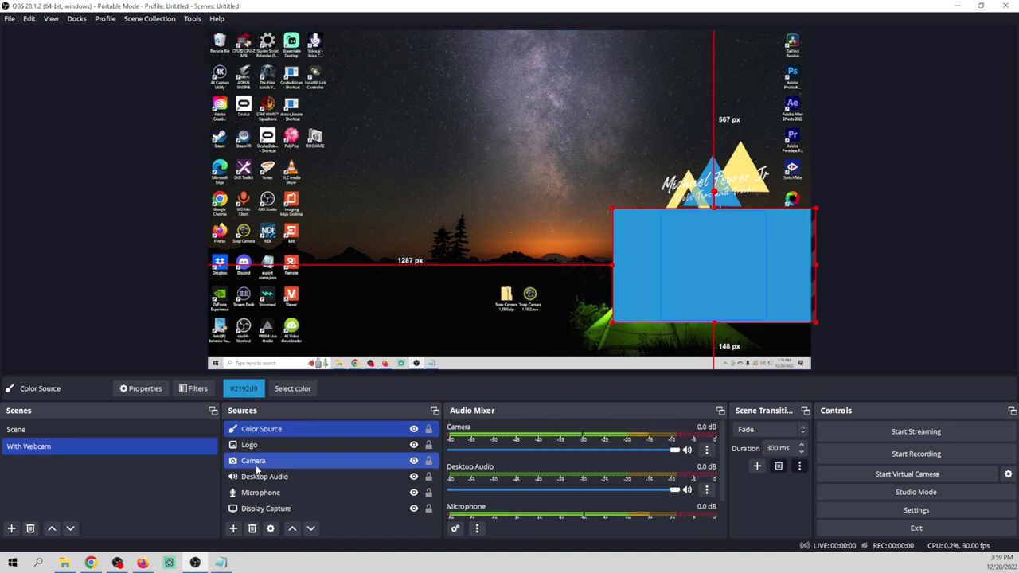
pyautogui.keyDown('ctrl'); pyautogui.click(268, 446); pyautogui.keyUp('ctrl')
pyautogui.keyDown('ctrl'); pyautogui.click(268, 445); pyautogui.keyUp('ctrl')
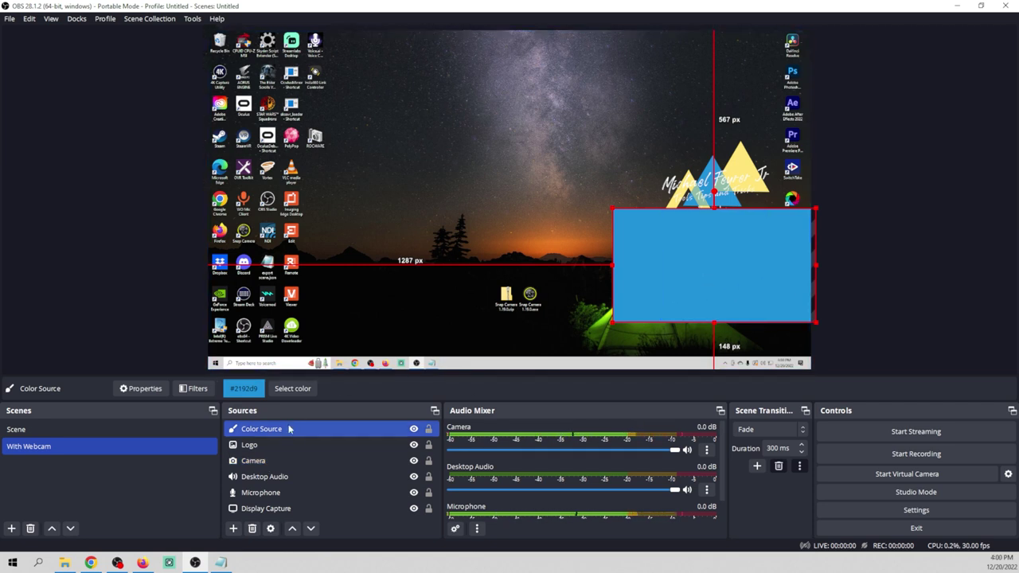
pyautogui.moveTo(301, 430); pyautogui.dragTo(314, 467)
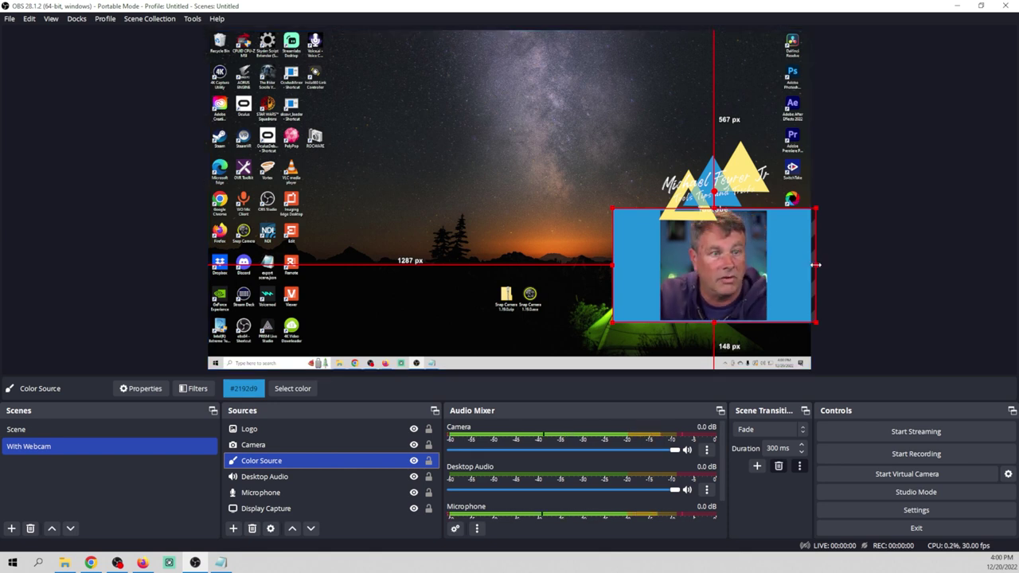
# - Crop the color rectangle's left and right sides to a thin border around the camera image, then deselect it
pyautogui.moveTo(815, 264); pyautogui.dragTo(769, 265)
pyautogui.moveTo(613, 265); pyautogui.dragTo(656, 269)
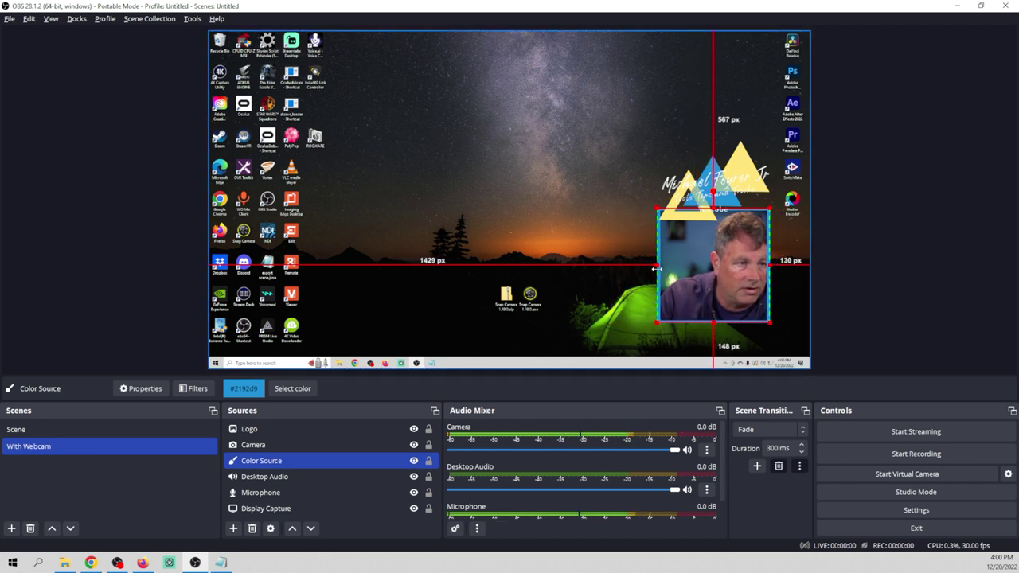
pyautogui.click(924, 274)
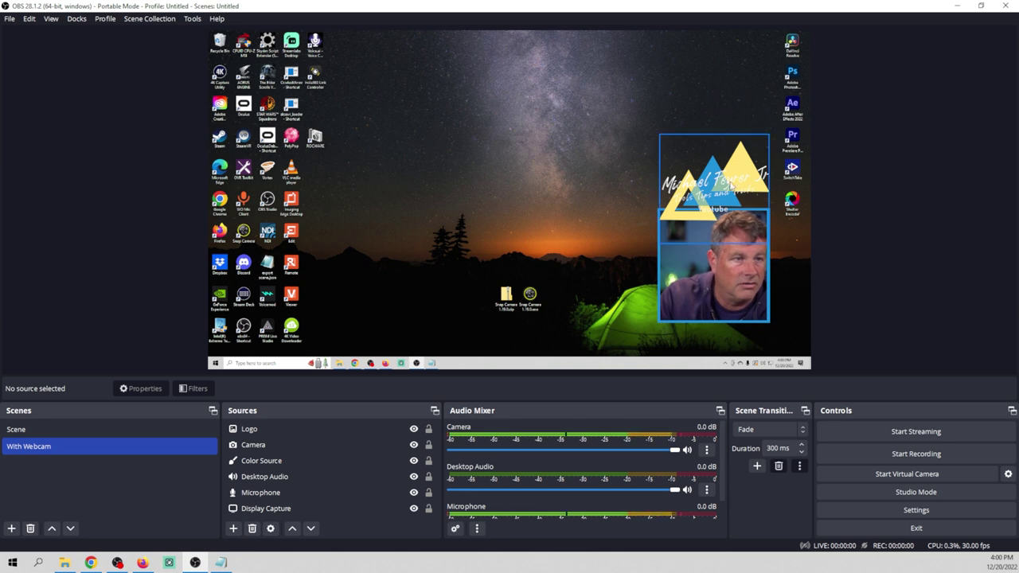
# - Hide and re-show the Logo source and the Camera source in turn to check their effect on the canvas
pyautogui.click(361, 512)
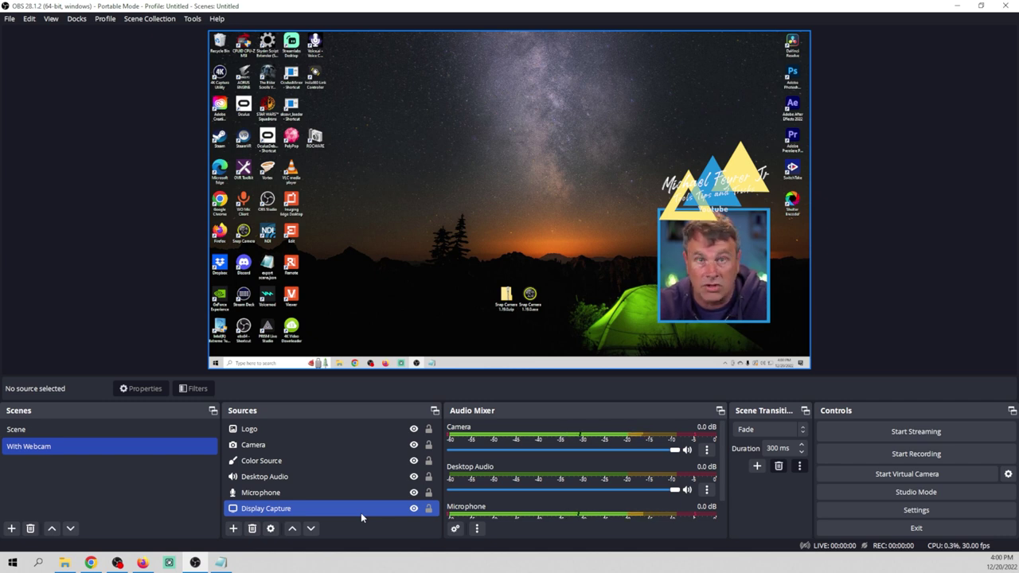
pyautogui.click(382, 476)
pyautogui.click(417, 431)
pyautogui.click(474, 371)
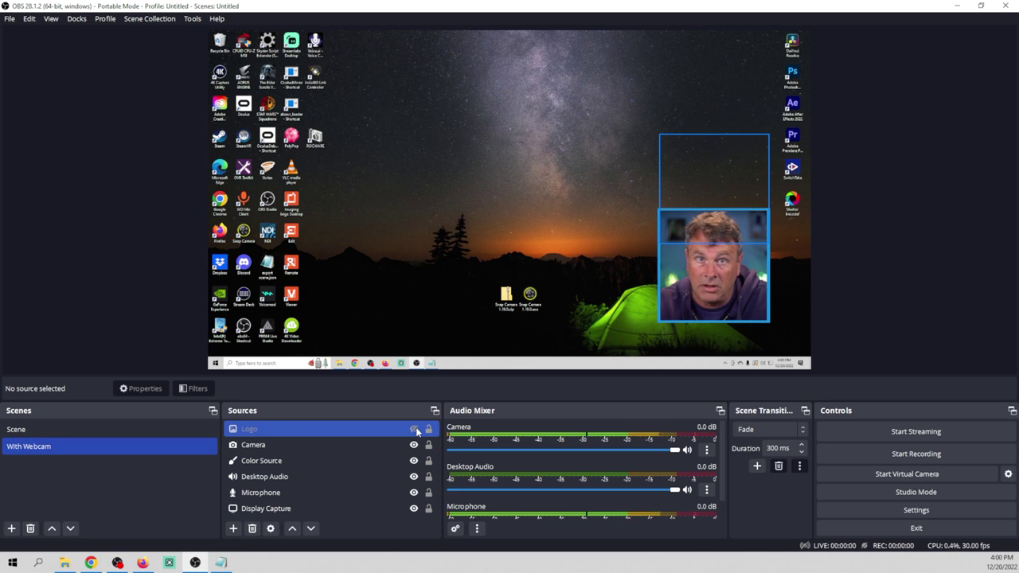
pyautogui.click(415, 430)
pyautogui.click(406, 446)
pyautogui.click(413, 445)
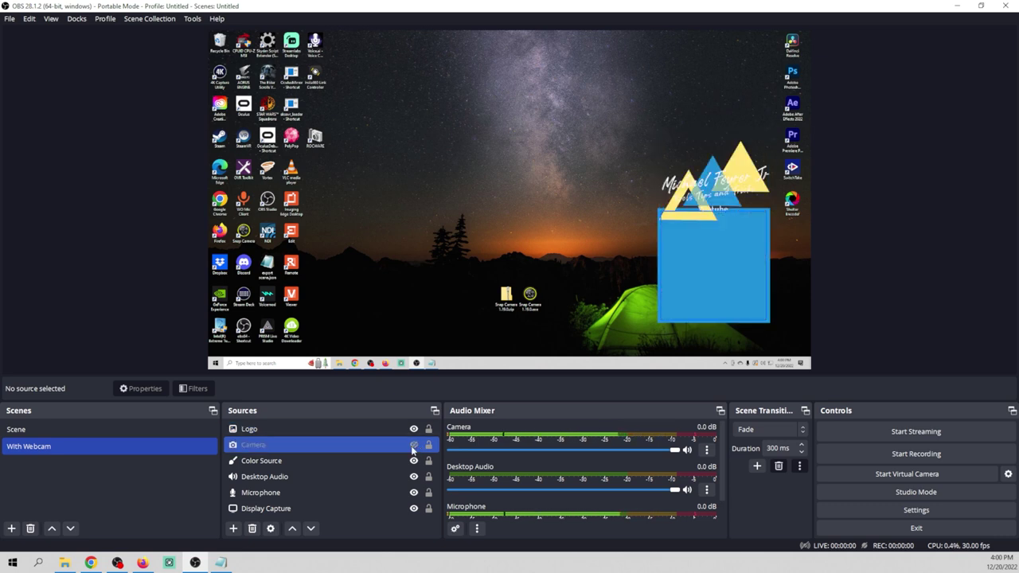
pyautogui.click(414, 446)
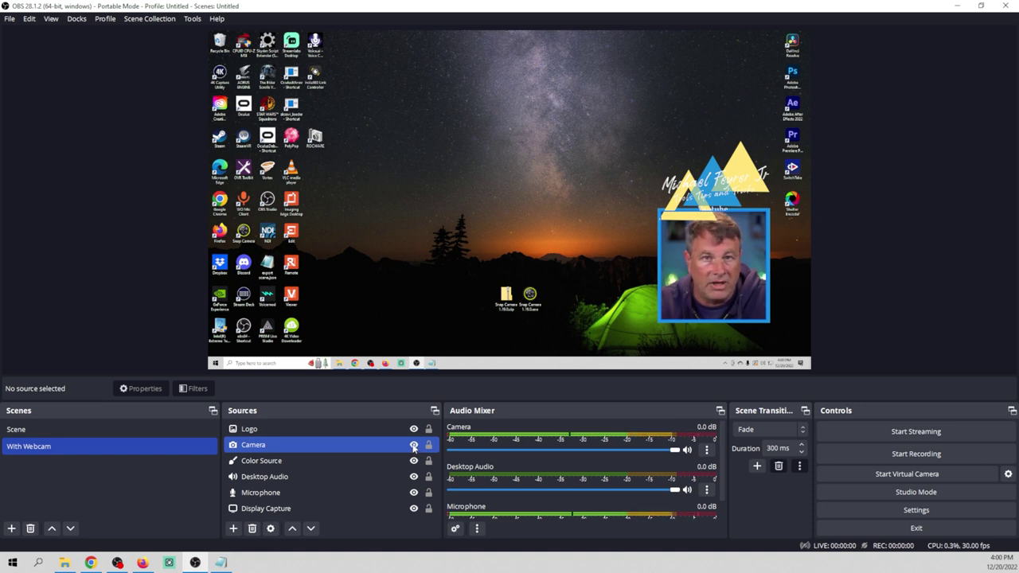
# - Lock the Logo, Camera and Color Source layers in the With Webcam scene
pyautogui.click(420, 435)
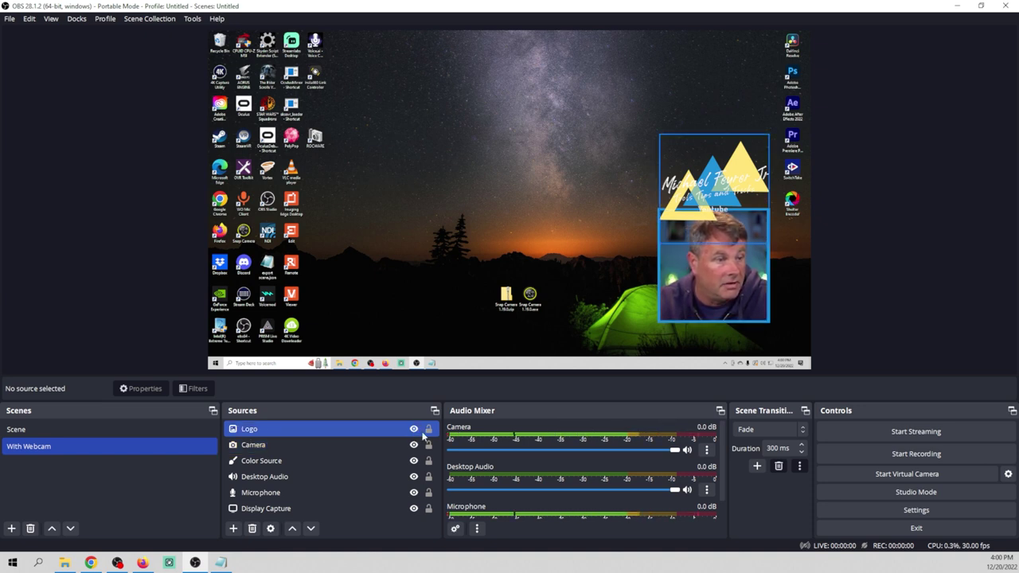
pyautogui.click(427, 430)
pyautogui.click(429, 445)
pyautogui.click(428, 461)
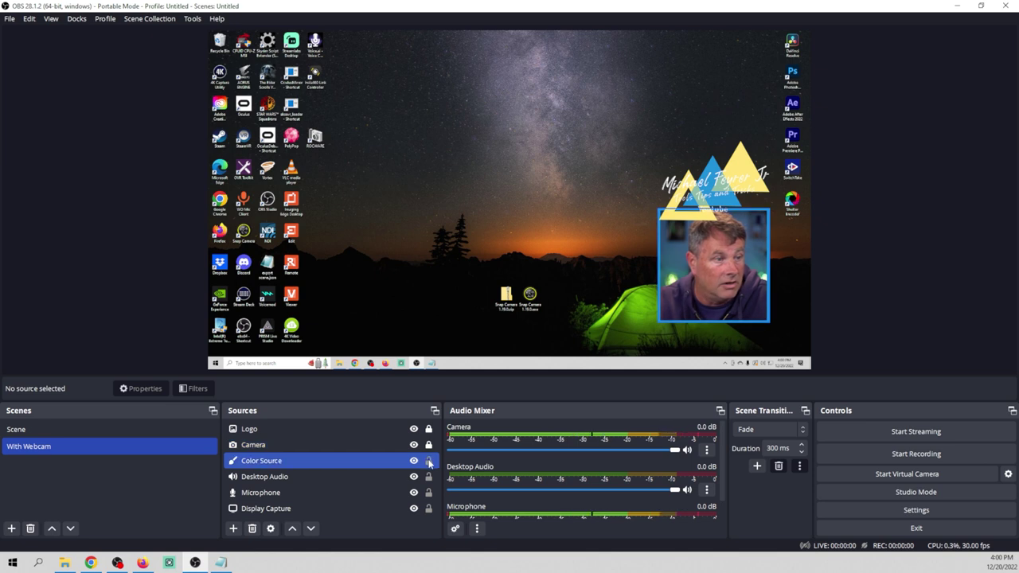
# - Test the locks by trying to move the camera overlay on the canvas
pyautogui.click(349, 475)
pyautogui.click(395, 518)
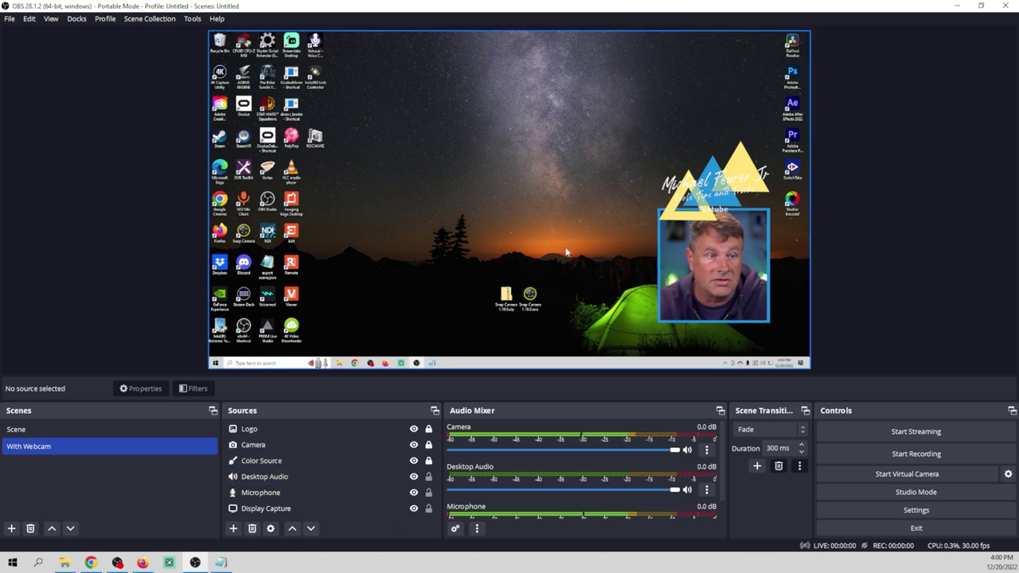
pyautogui.moveTo(521, 291)
pyautogui.mouseDown()
pyautogui.moveTo(566, 255)
pyautogui.moveTo(505, 266)
pyautogui.moveTo(500, 291)
pyautogui.moveTo(528, 293)
pyautogui.mouseUp()
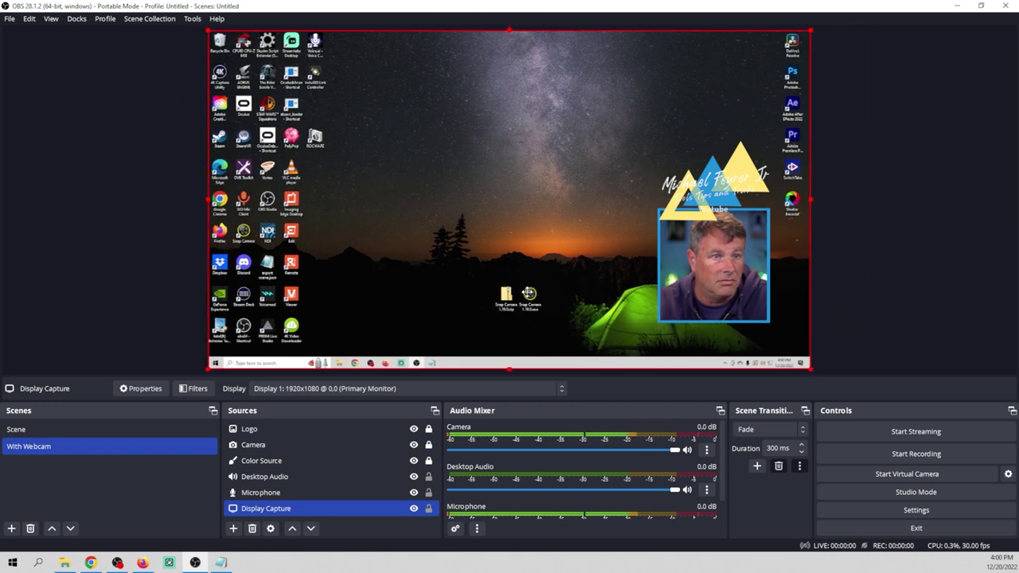
pyautogui.moveTo(695, 291)
pyautogui.mouseDown()
pyautogui.moveTo(685, 319)
pyautogui.moveTo(660, 323)
pyautogui.moveTo(709, 318)
pyautogui.moveTo(681, 306)
pyautogui.moveTo(696, 287)
pyautogui.mouseUp()
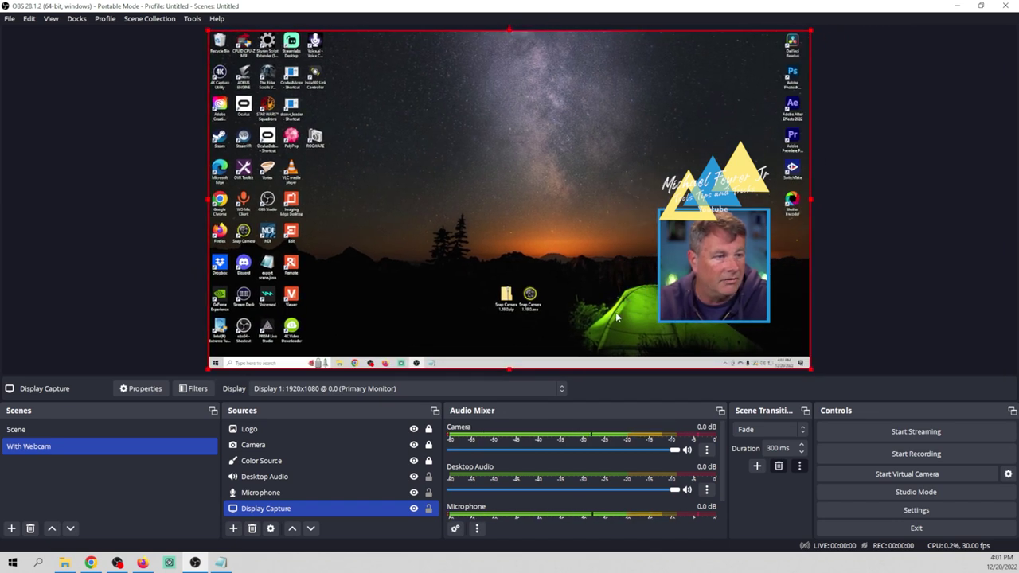
# - Group the Logo, Camera and Color Source layers and name the group Cam Logo
pyautogui.click(347, 431)
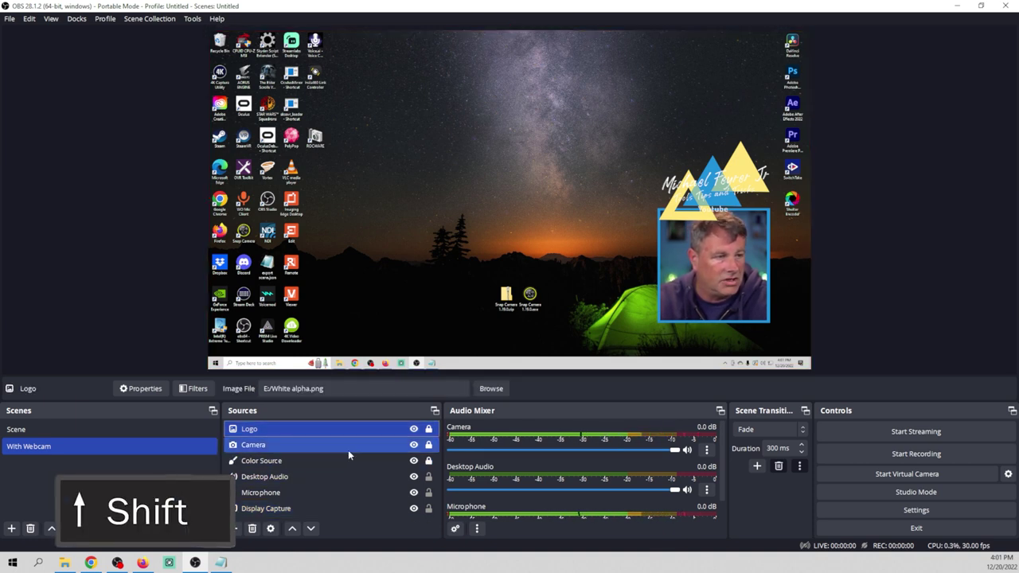
pyautogui.keyDown('shift'); pyautogui.click(351, 462); pyautogui.keyUp('shift')
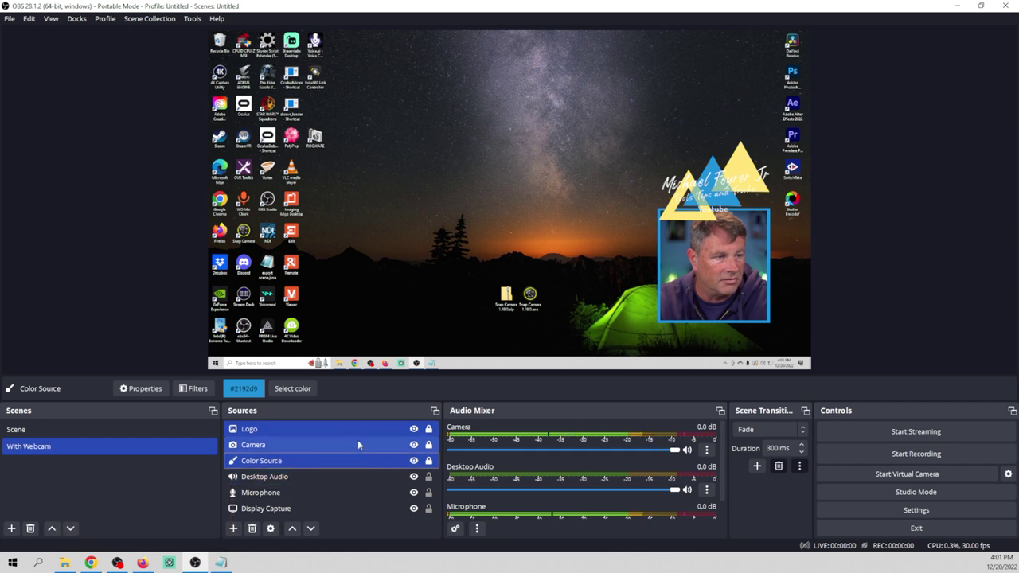
pyautogui.rightClick(356, 442)
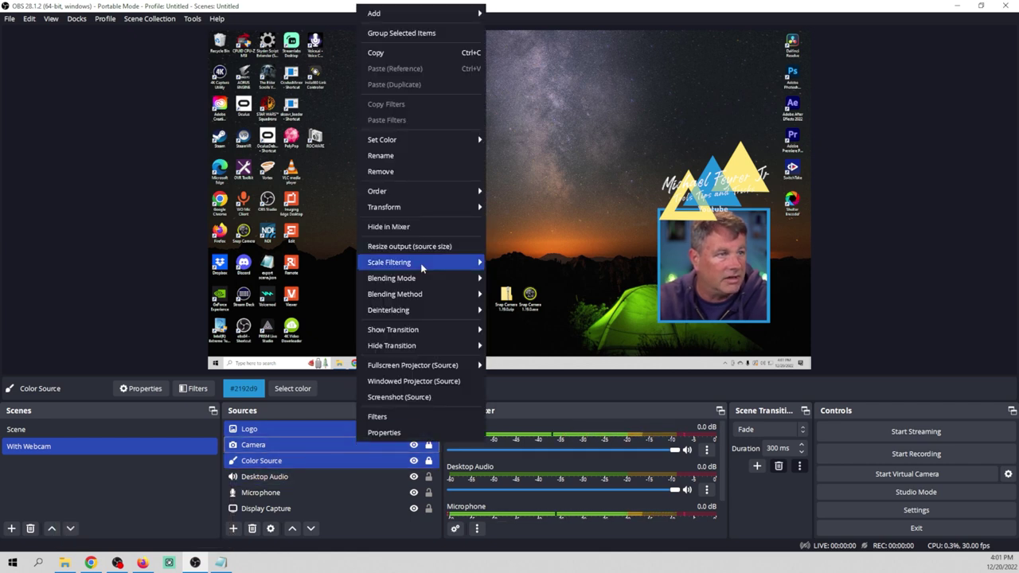
pyautogui.moveTo(432, 209)
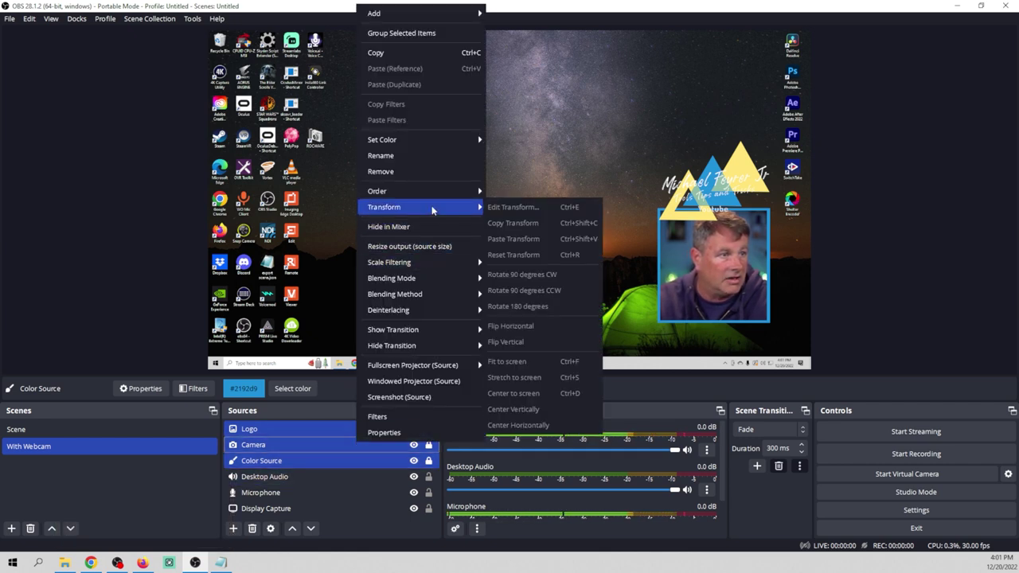
pyautogui.click(430, 33)
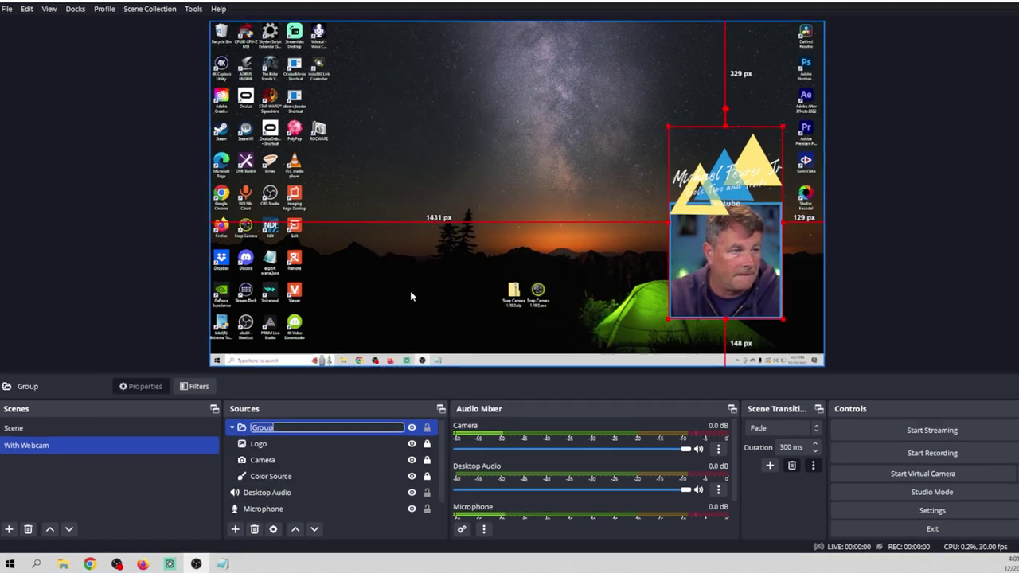
pyautogui.write('Cam Logo')
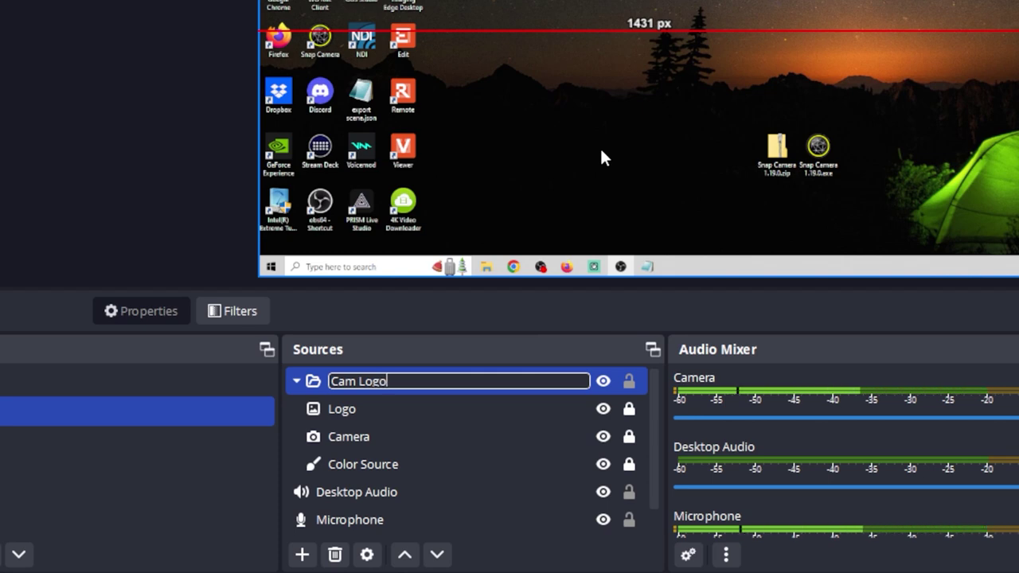
pyautogui.press('Return')
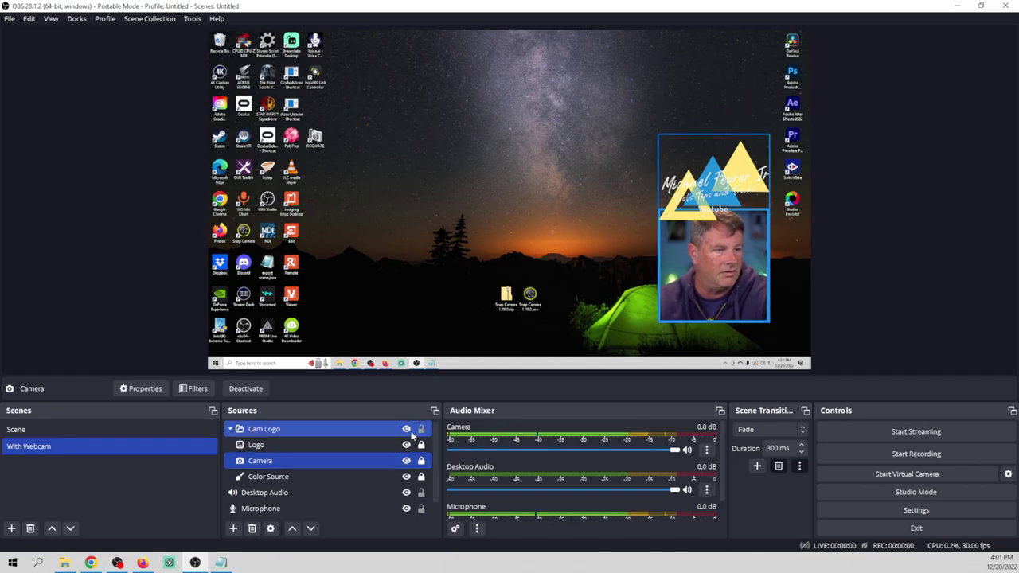
# - Hide and re-show the Cam Logo group several times to check that its sources toggle together
pyautogui.click(407, 430)
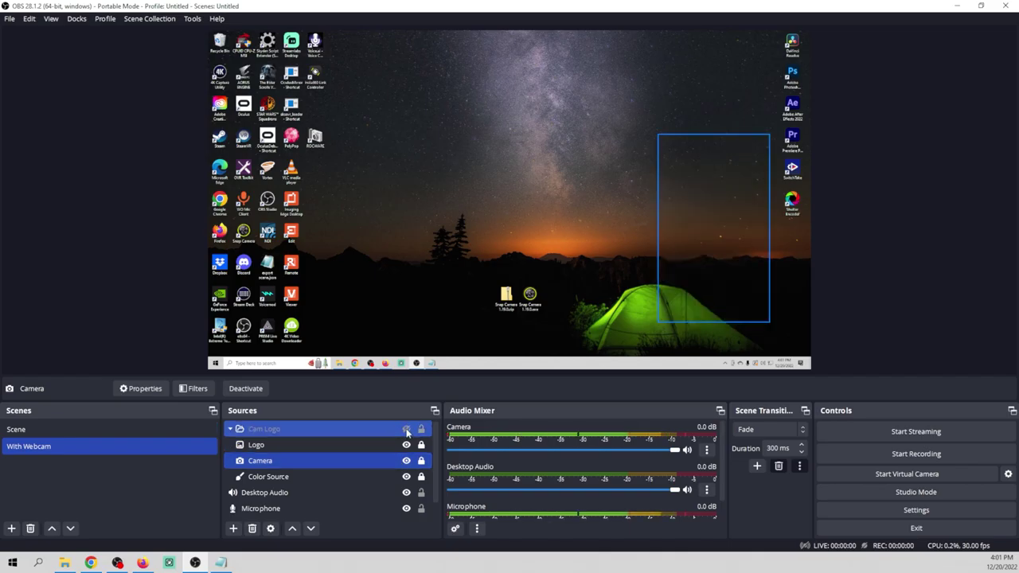
pyautogui.click(407, 429)
pyautogui.click(406, 429)
pyautogui.click(406, 429)
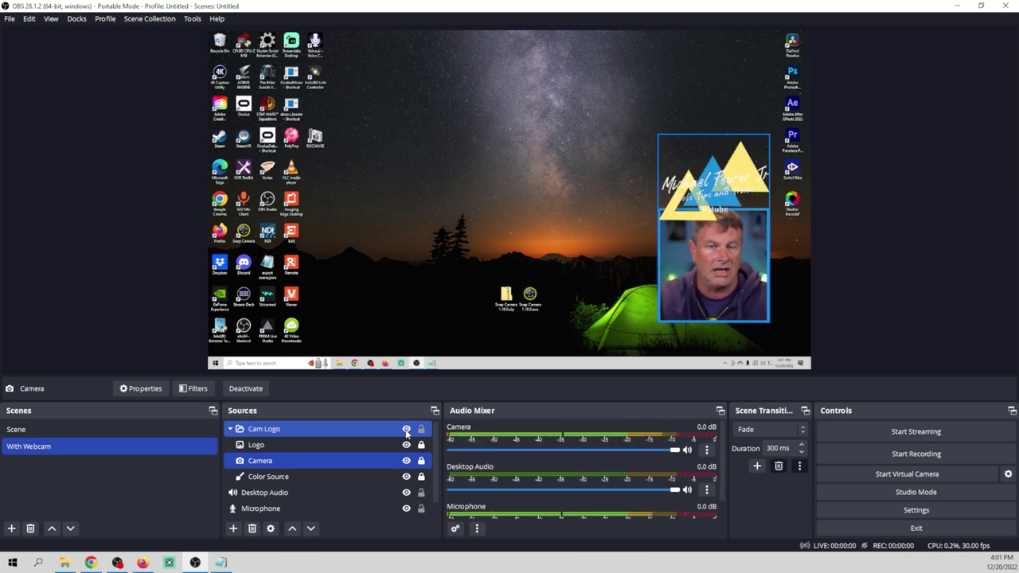
pyautogui.click(406, 429)
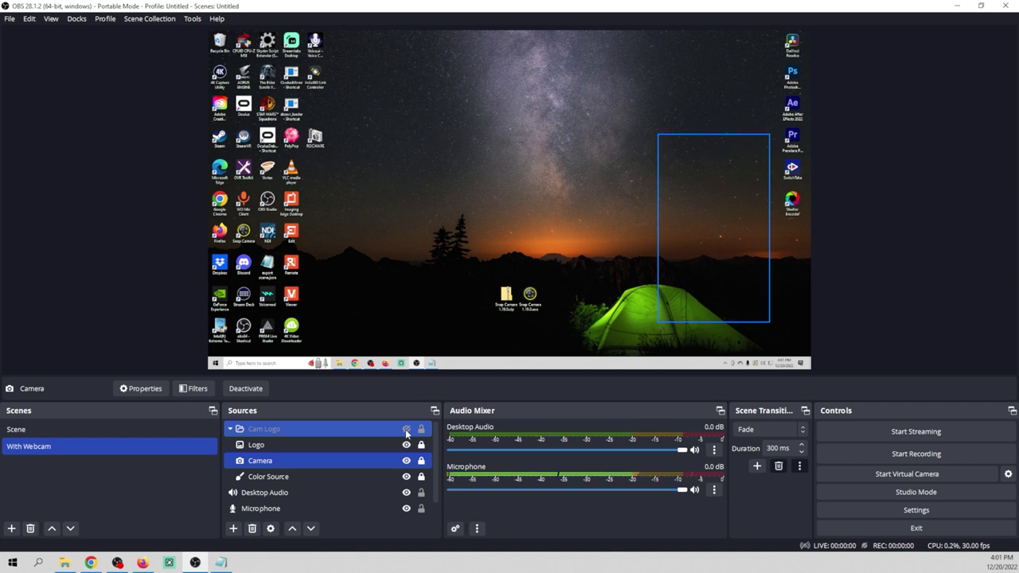
pyautogui.click(406, 430)
# - Collapse the Cam Logo group in the source list and lock the whole group
pyautogui.moveTo(438, 243)
pyautogui.mouseDown()
pyautogui.moveTo(512, 215)
pyautogui.moveTo(424, 237)
pyautogui.moveTo(442, 247)
pyautogui.mouseUp()
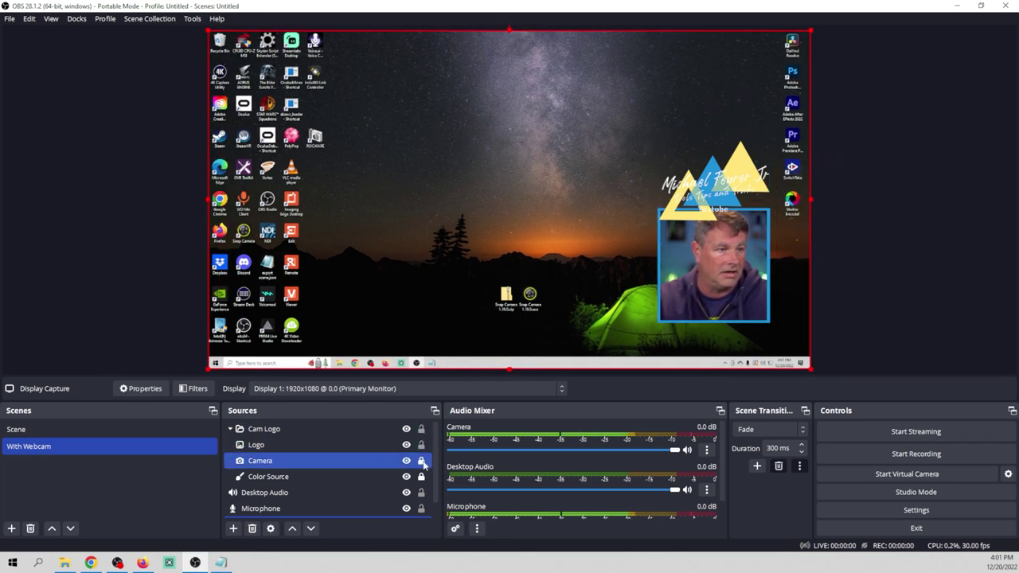
pyautogui.click(230, 429)
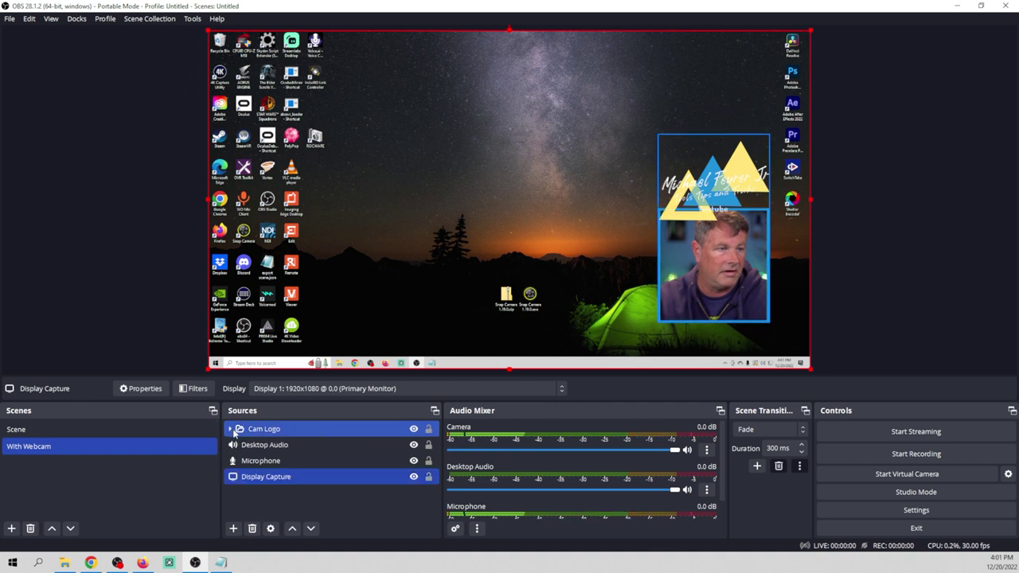
pyautogui.click(429, 430)
# - Try to move the locked Cam Logo overlay on the canvas and toggle the group's visibility off and on
pyautogui.moveTo(741, 284)
pyautogui.mouseDown()
pyautogui.moveTo(678, 230)
pyautogui.moveTo(767, 316)
pyautogui.moveTo(722, 288)
pyautogui.moveTo(741, 287)
pyautogui.mouseUp()
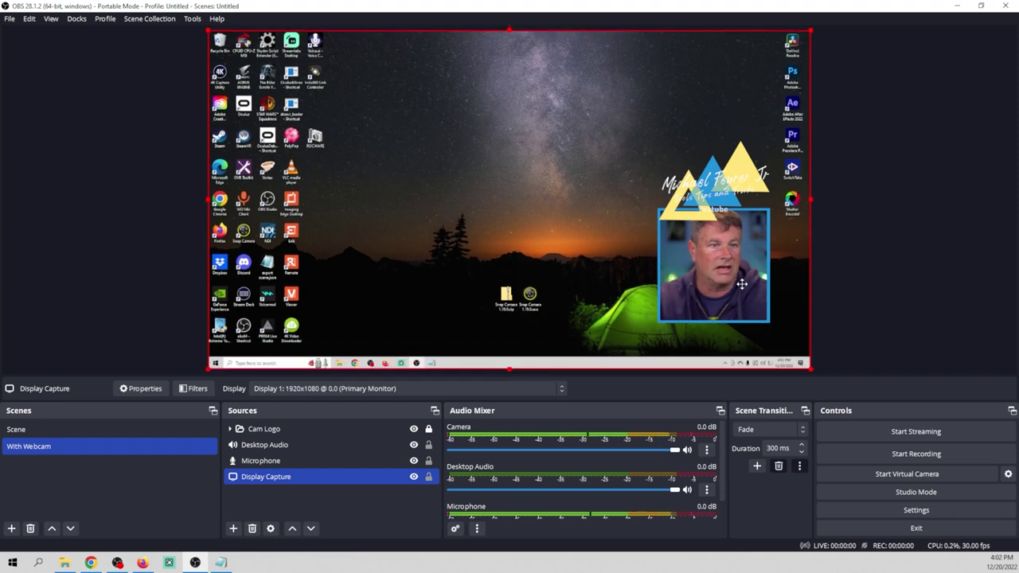
pyautogui.click(413, 430)
pyautogui.click(413, 430)
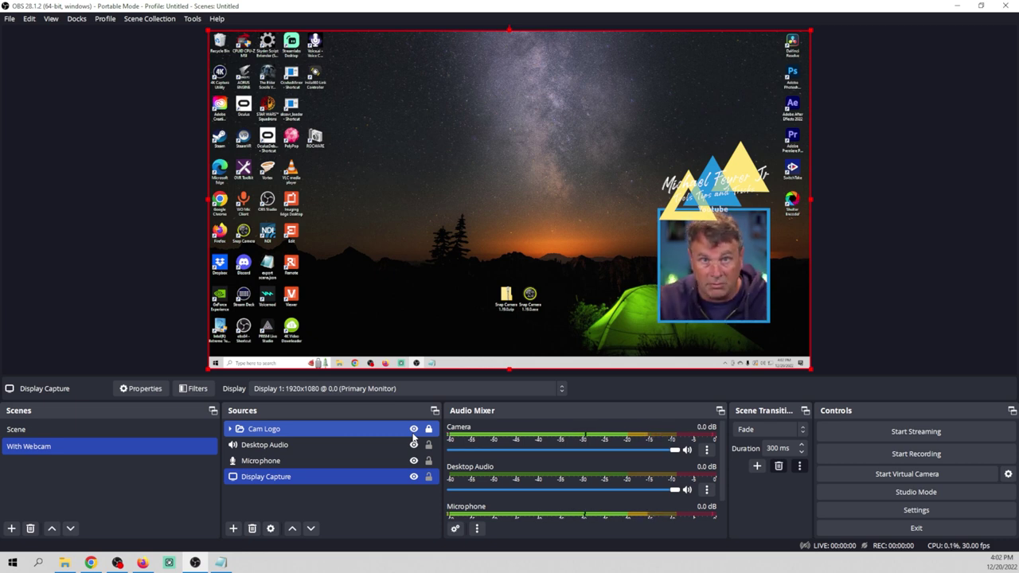
# - Switch back and forth between Scene and With Webcam to preview the scene change, ending on With Webcam
pyautogui.click(59, 430)
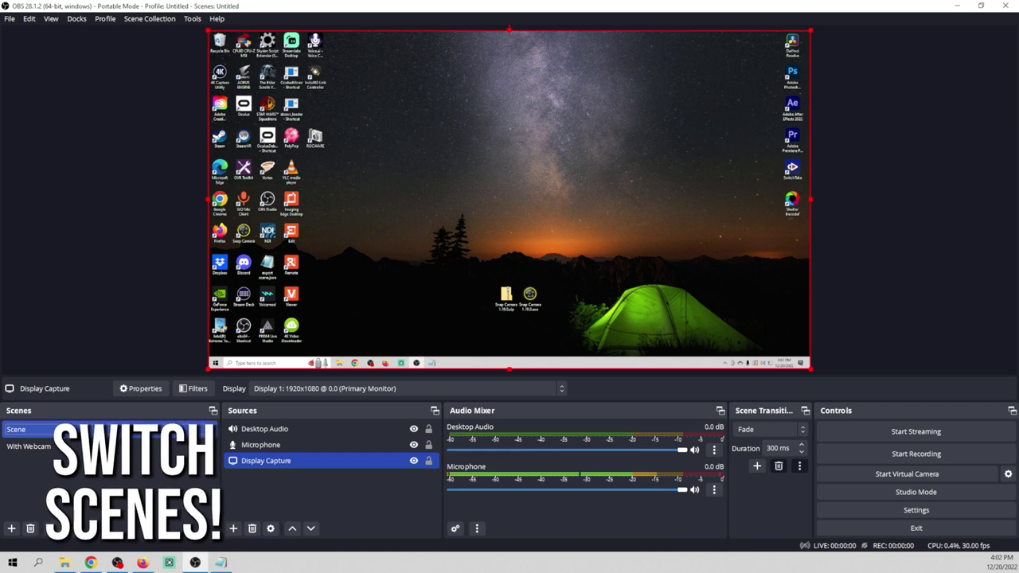
pyautogui.click(59, 447)
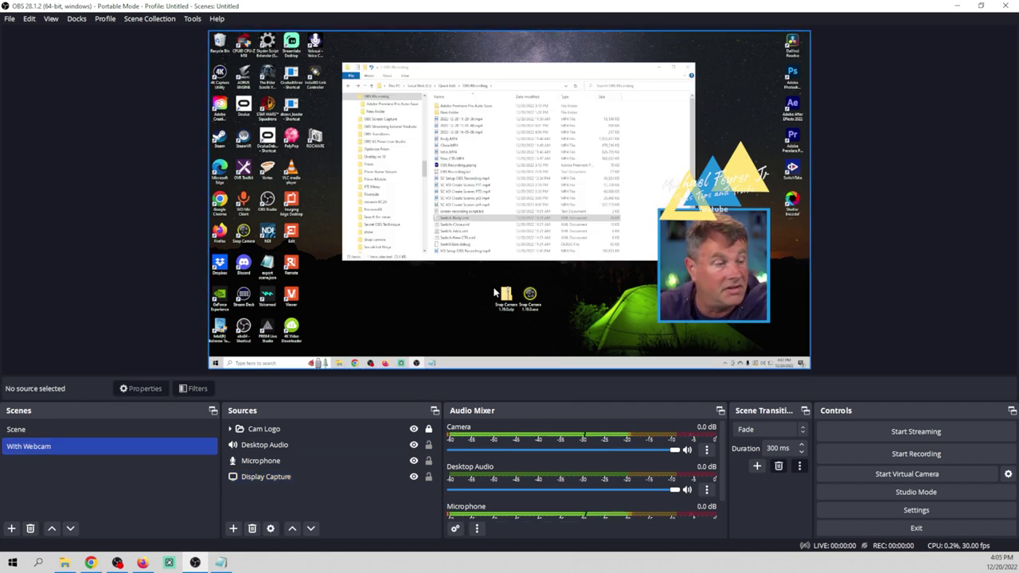
pyautogui.click(204, 430)
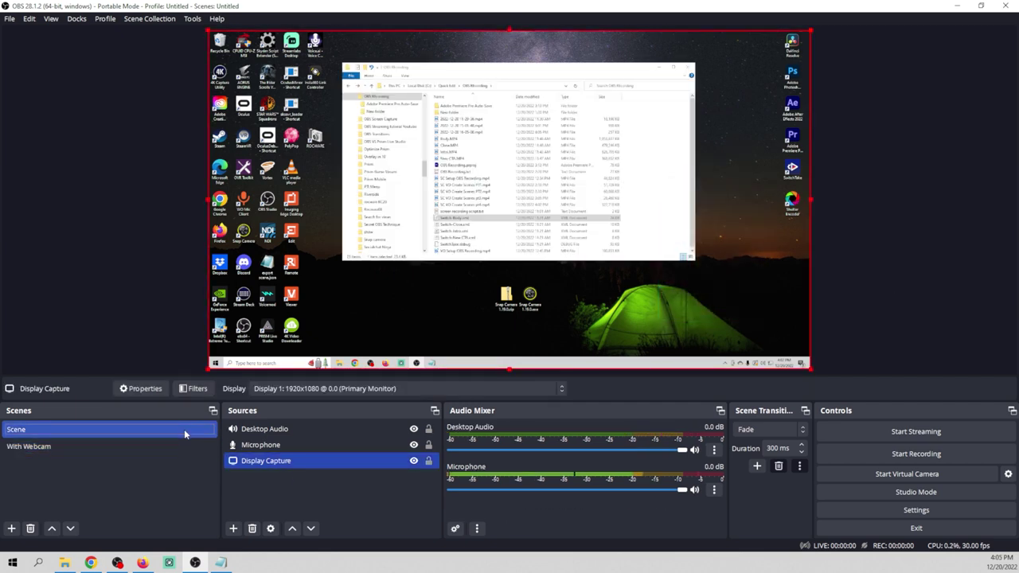
pyautogui.click(180, 445)
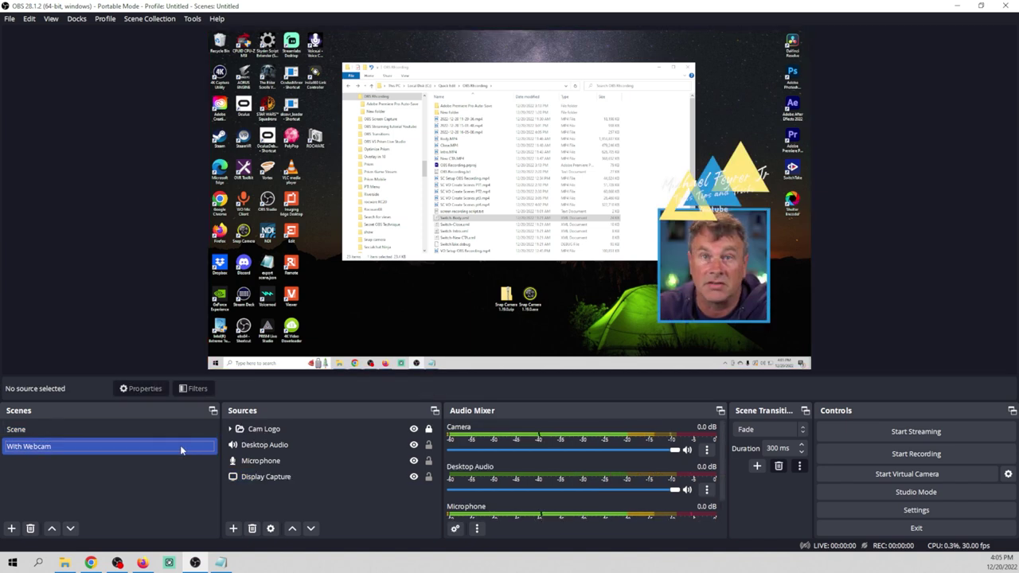
pyautogui.click(180, 445)
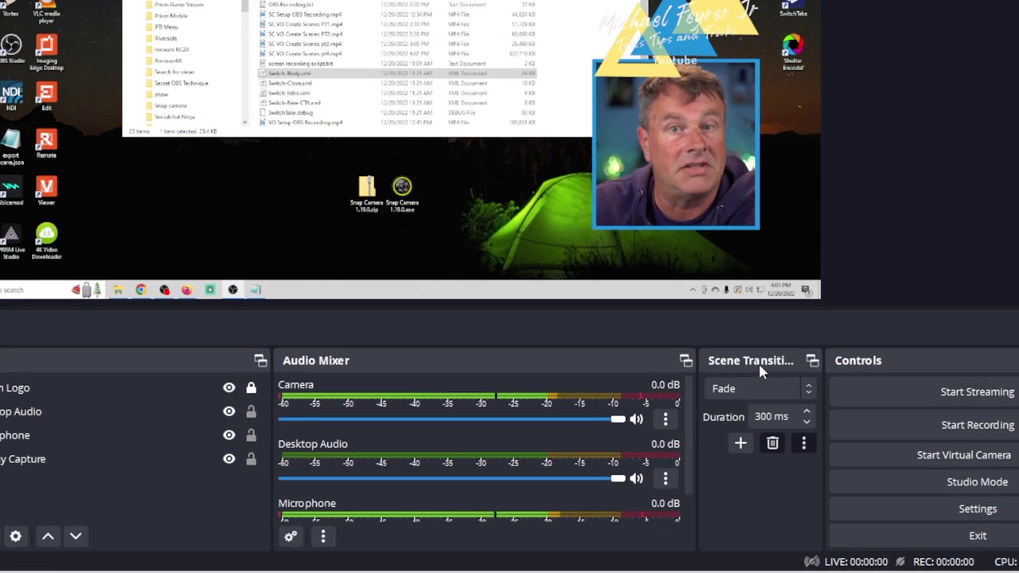
# - Add a Slide scene transition, keeping the name Slide and choosing Left as its direction
pyautogui.click(801, 385)
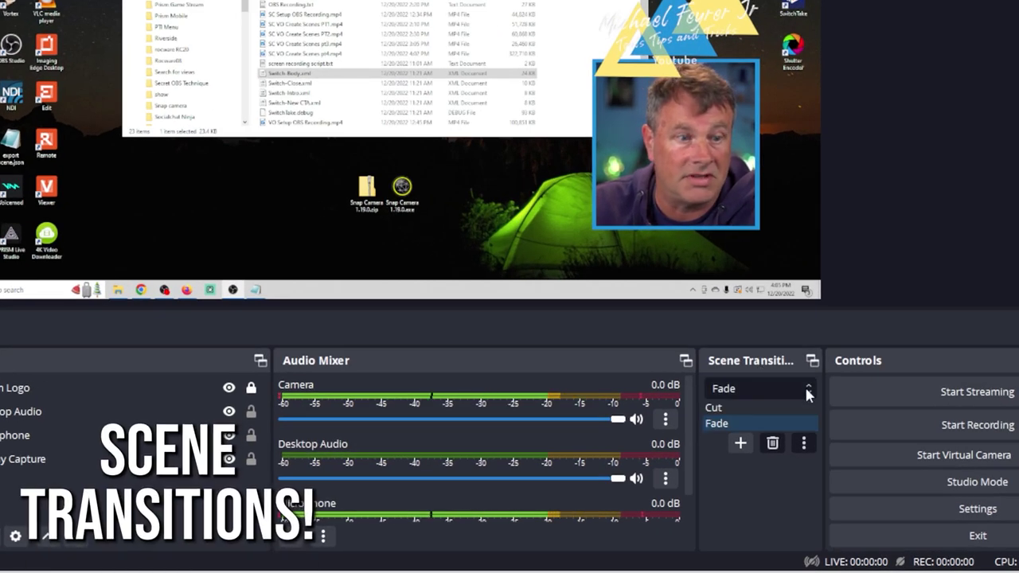
pyautogui.click(716, 487)
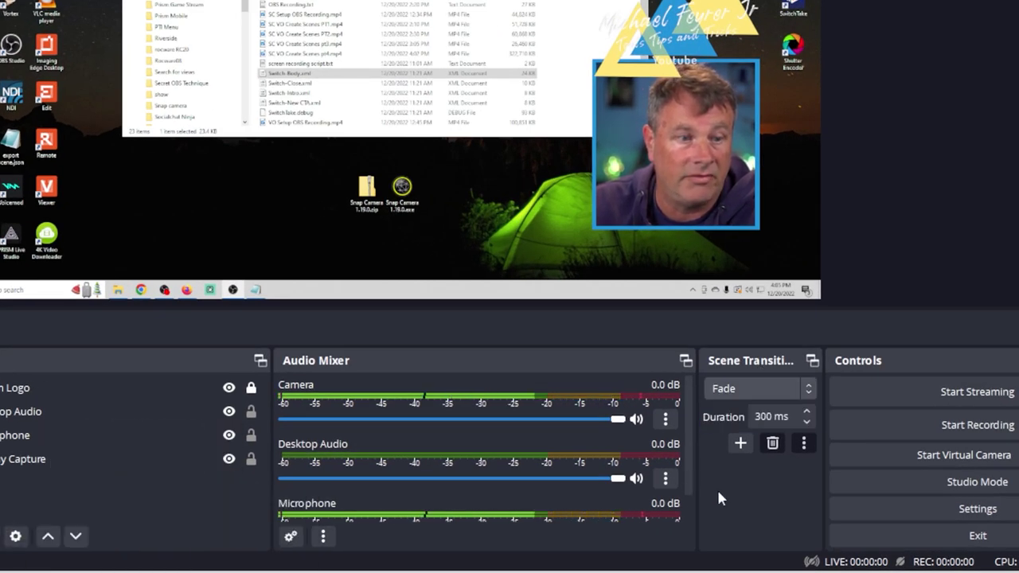
pyautogui.click(741, 445)
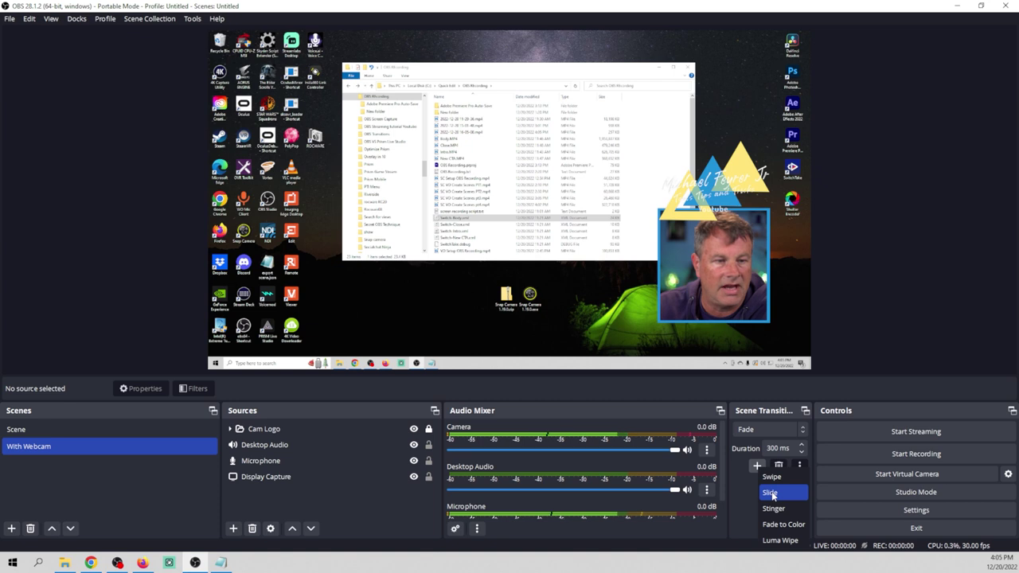
pyautogui.click(772, 494)
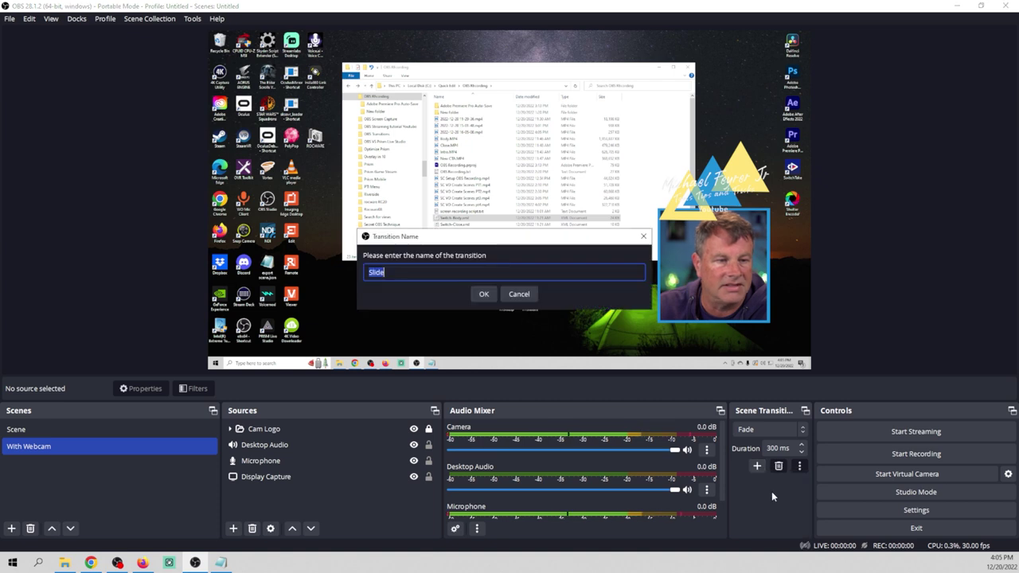
pyautogui.click(484, 295)
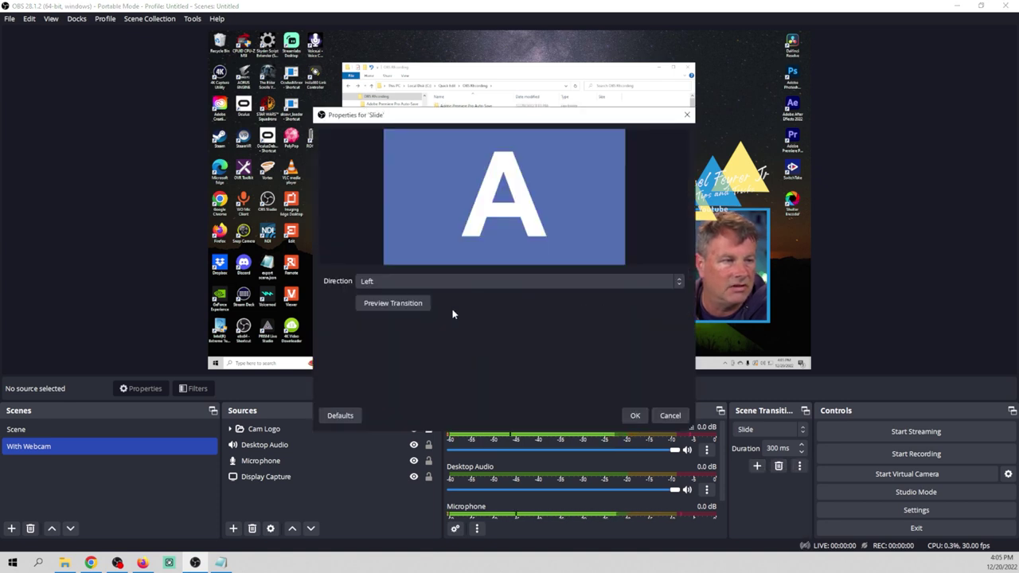
pyautogui.click(677, 281)
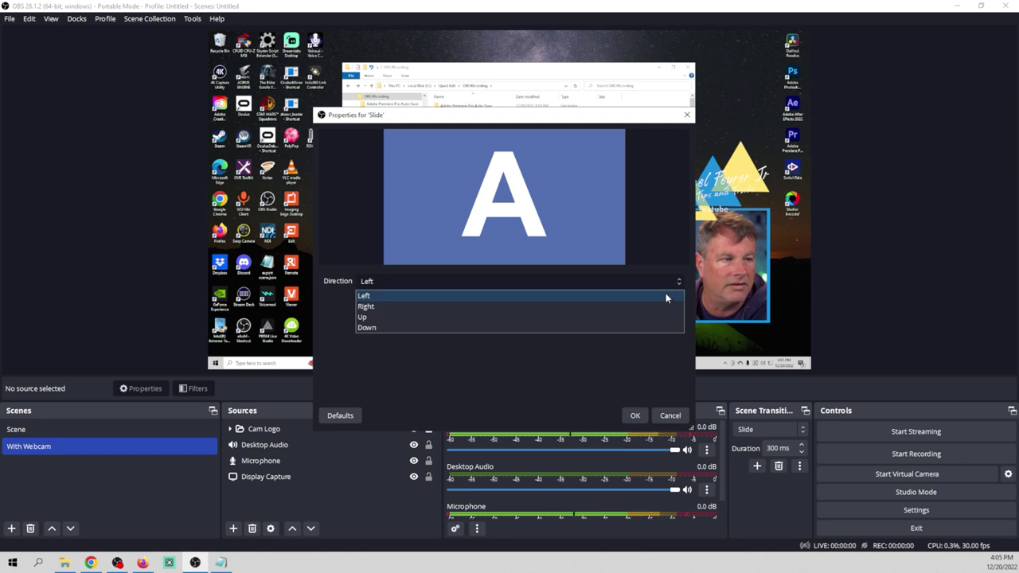
pyautogui.click(666, 296)
pyautogui.click(636, 416)
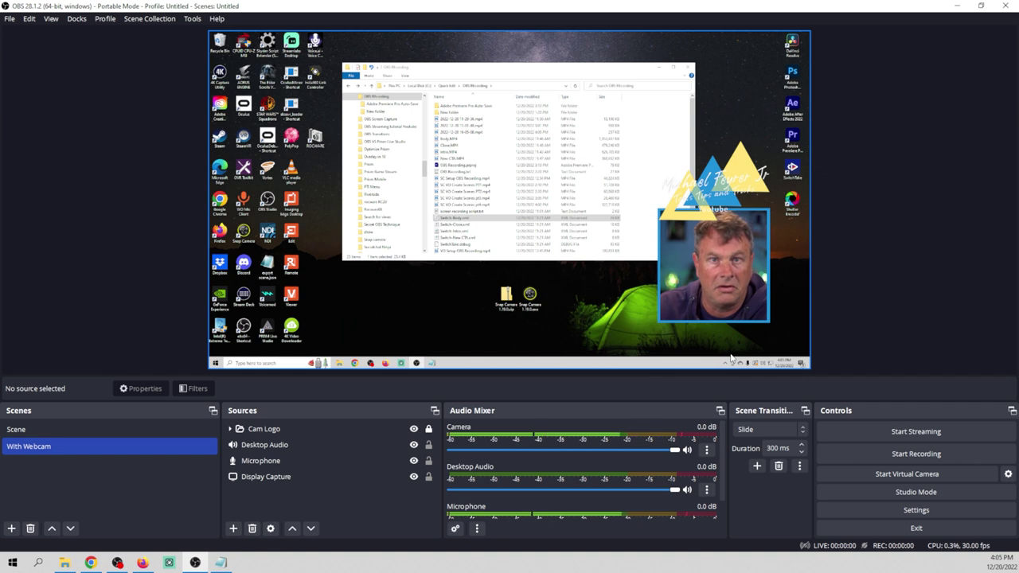
# - Preview the Slide transition by switching to Scene and back to With Webcam
pyautogui.click(153, 431)
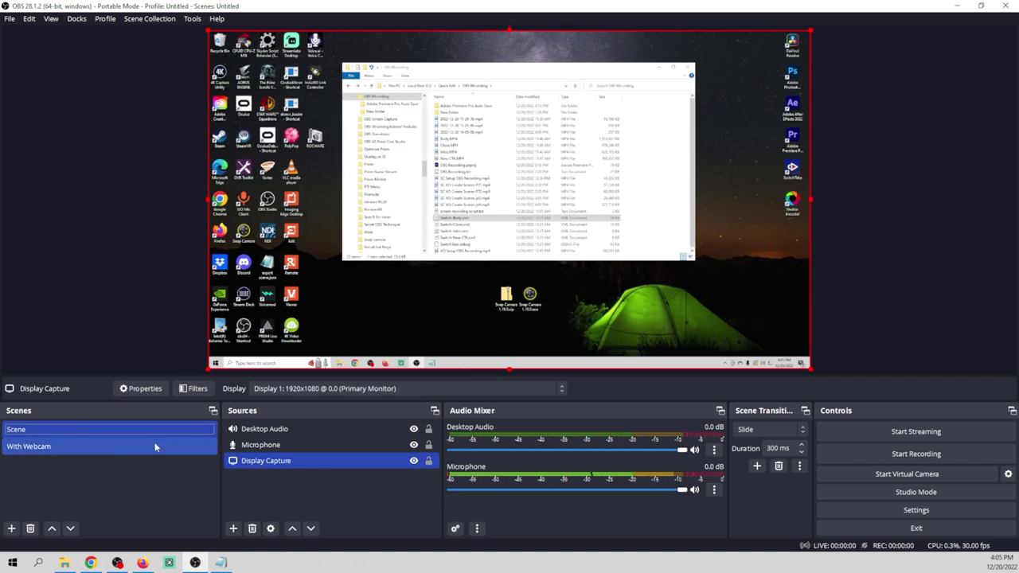
pyautogui.click(155, 444)
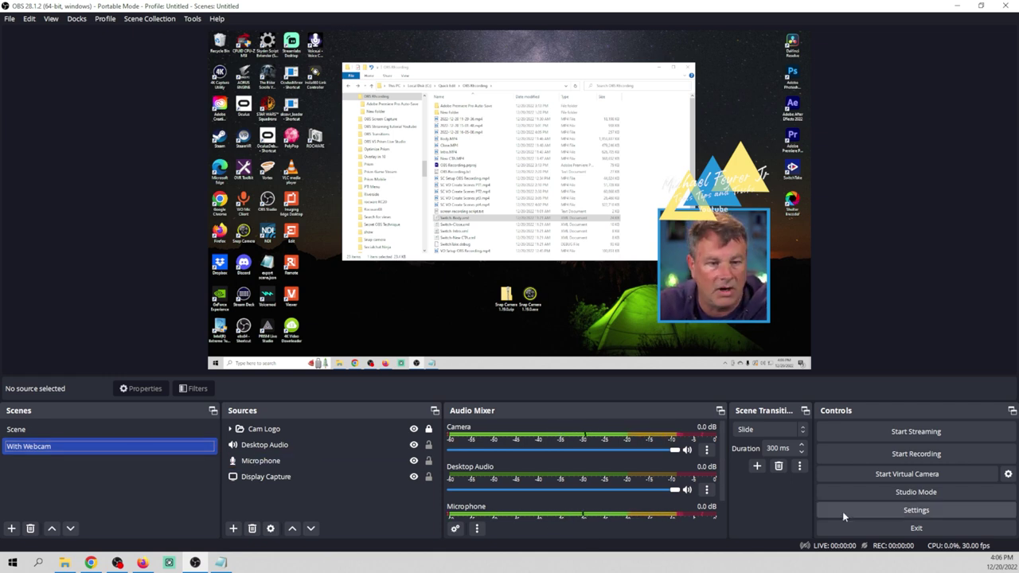
# - In the hotkey settings, assign F3 as the switch-to-scene hotkey for Scene
pyautogui.click(874, 512)
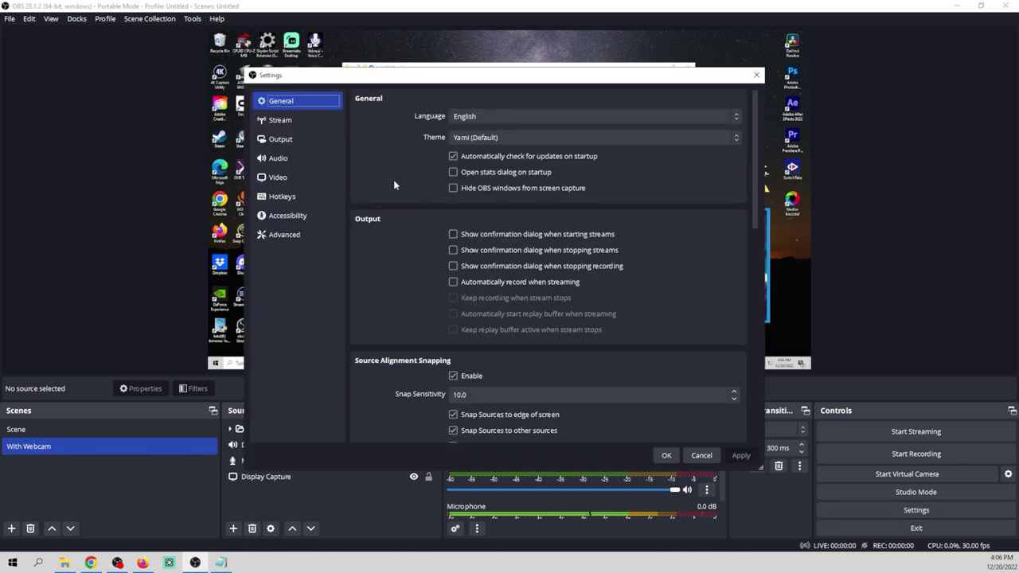
pyautogui.click(288, 198)
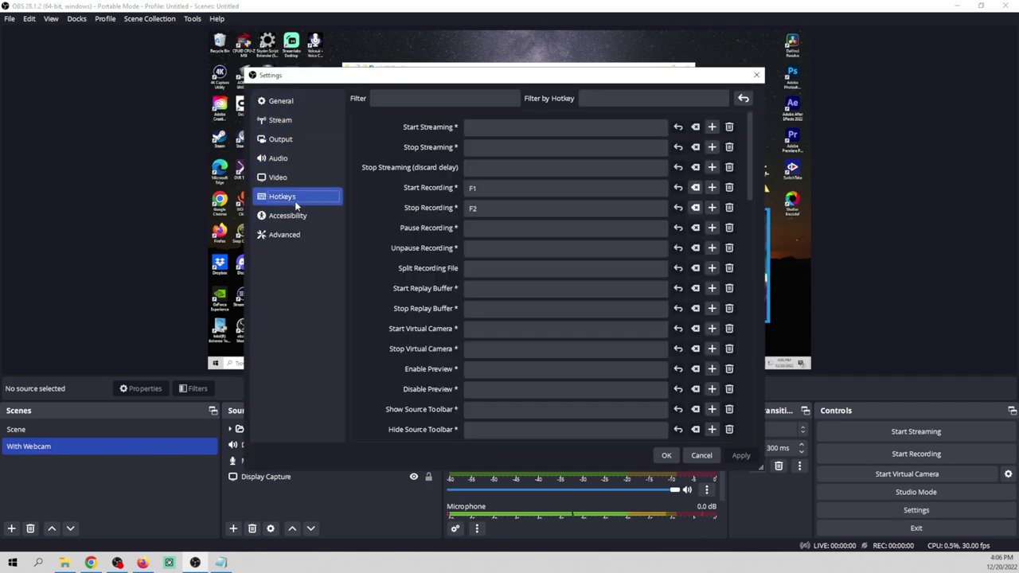
pyautogui.scroll(-5, 428, 323)
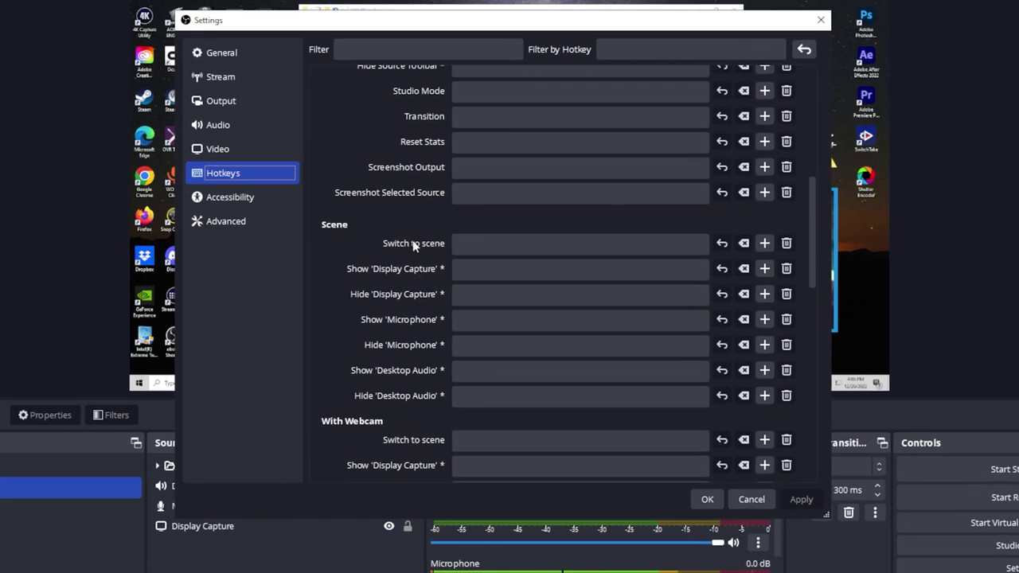
pyautogui.click(481, 249)
pyautogui.click(481, 250)
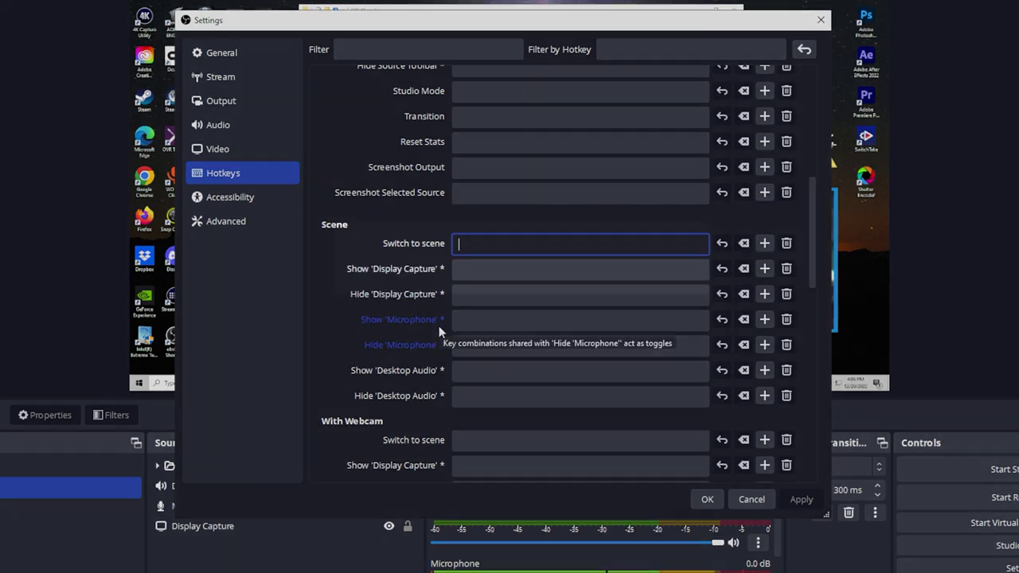
pyautogui.press('F3')
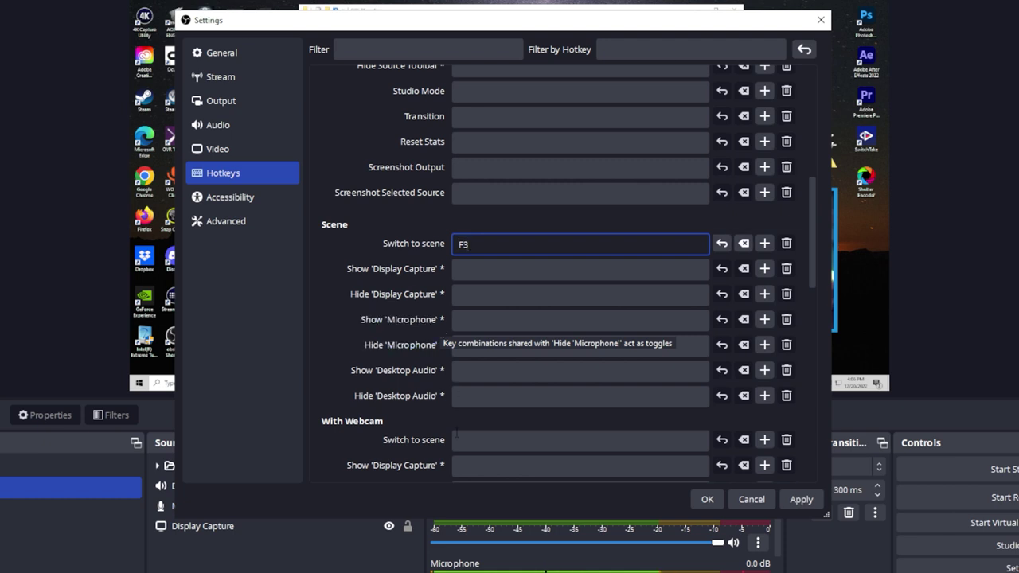
# - Assign F4 as the switch-to-scene hotkey for With Webcam and save the hotkey settings
pyautogui.click(471, 441)
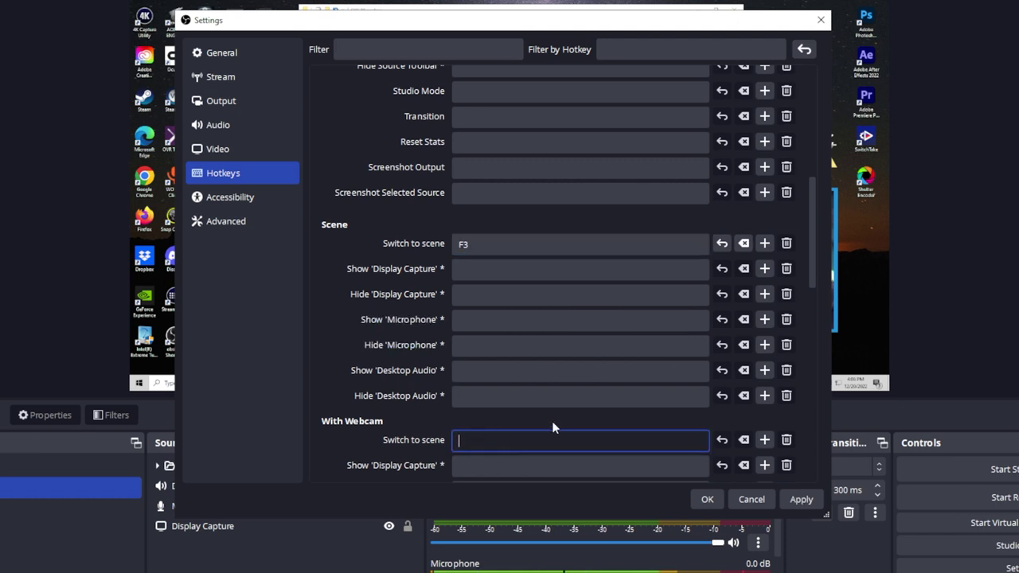
pyautogui.press('F4')
pyautogui.scroll(-1, 553, 422)
pyautogui.scroll(-5, 574, 410)
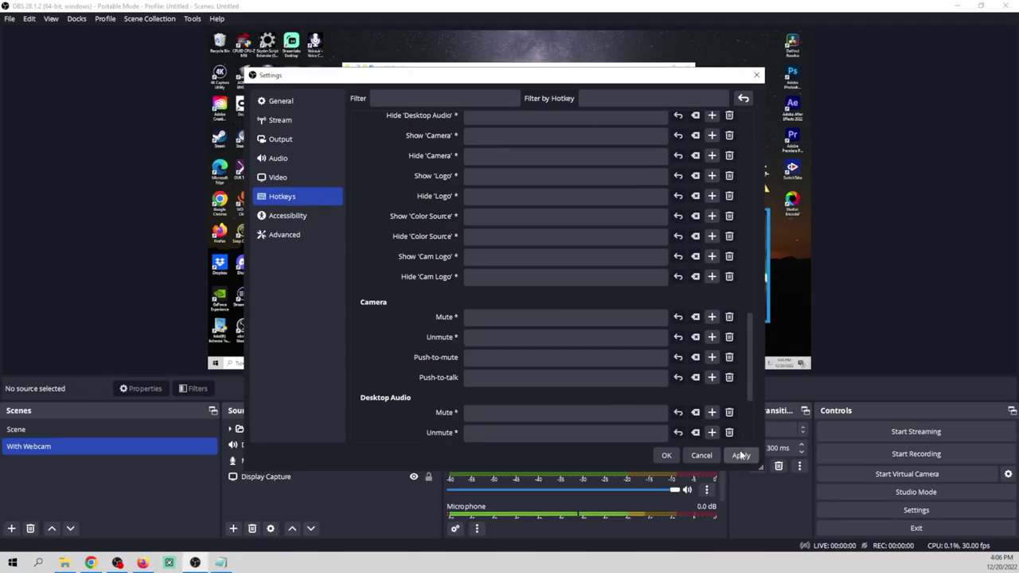
pyautogui.click(667, 456)
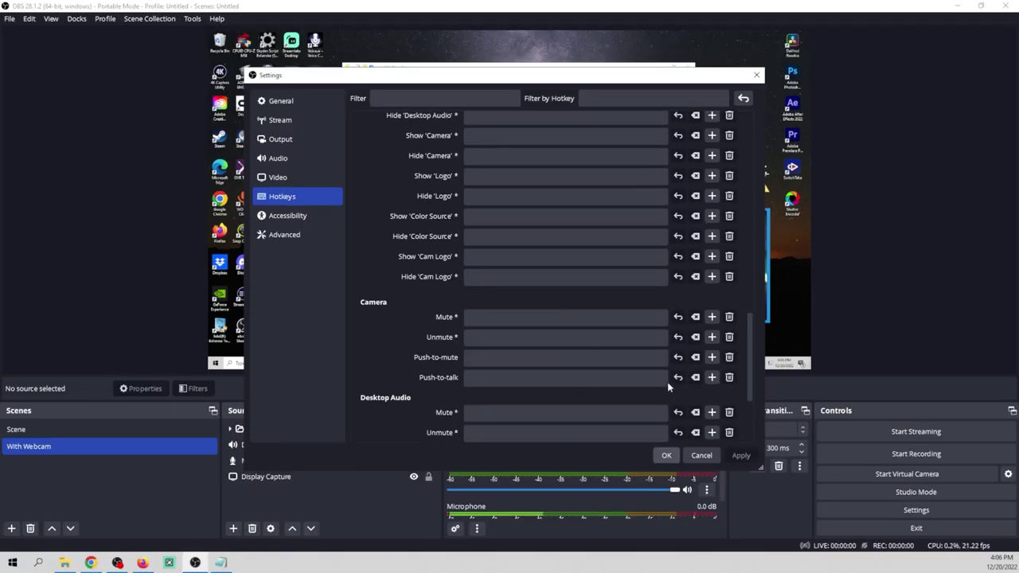
pyautogui.click(667, 455)
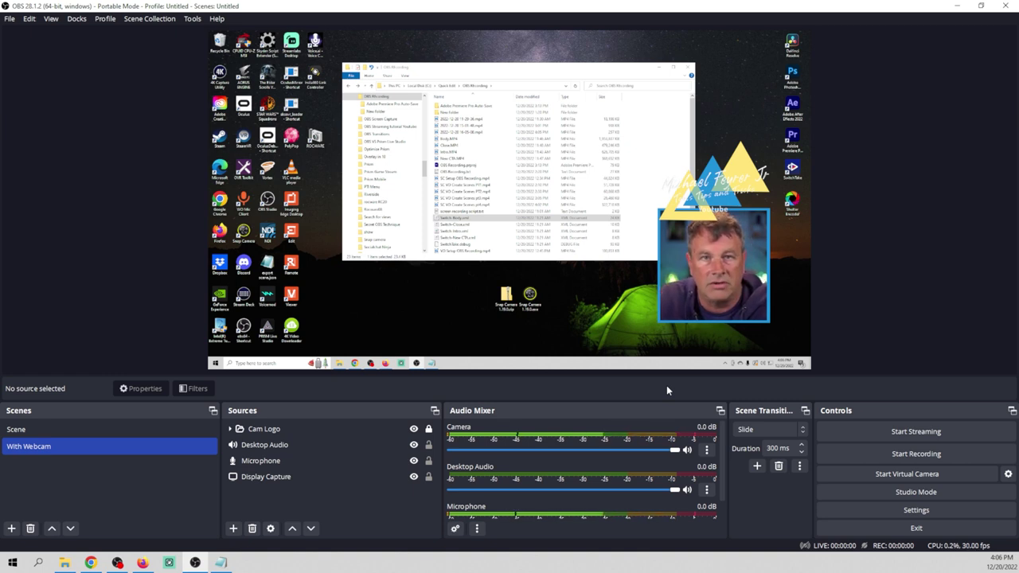
# - Test the new scene hotkeys by switching to Scene and back to With Webcam
pyautogui.press('F1')
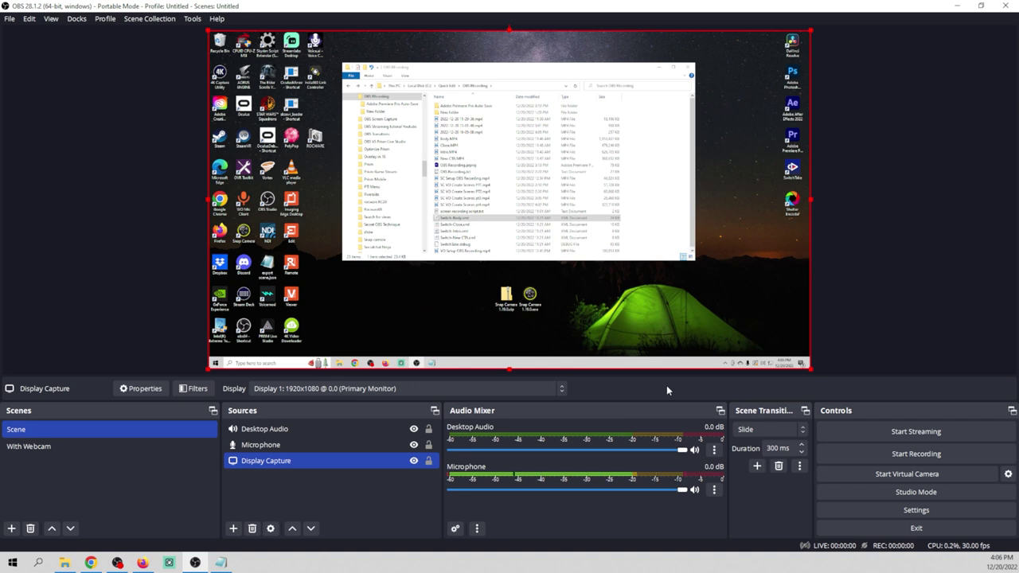
pyautogui.press('Down')
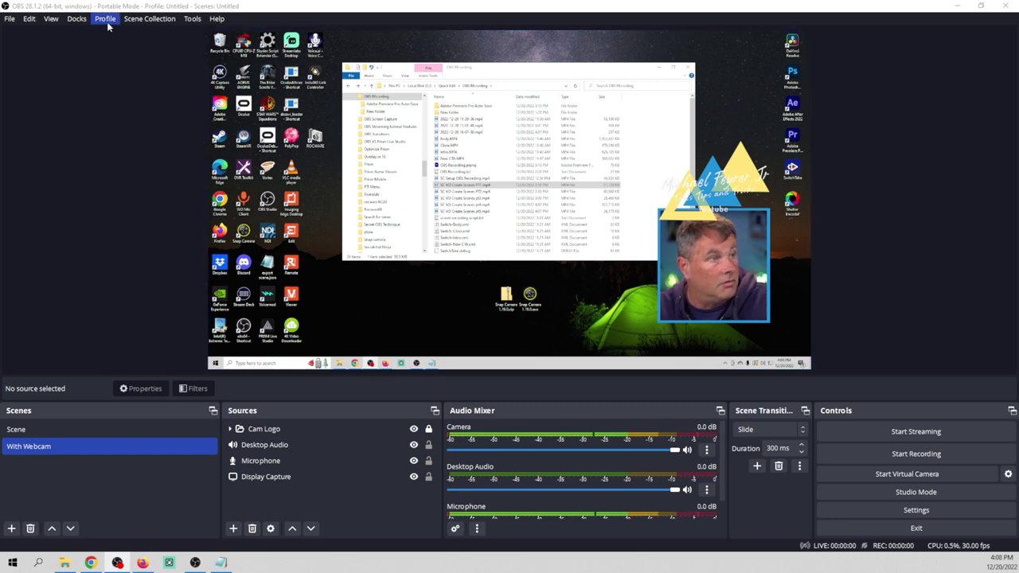
# - Review the profile options and the general settings, closing the settings without making changes
pyautogui.click(106, 19)
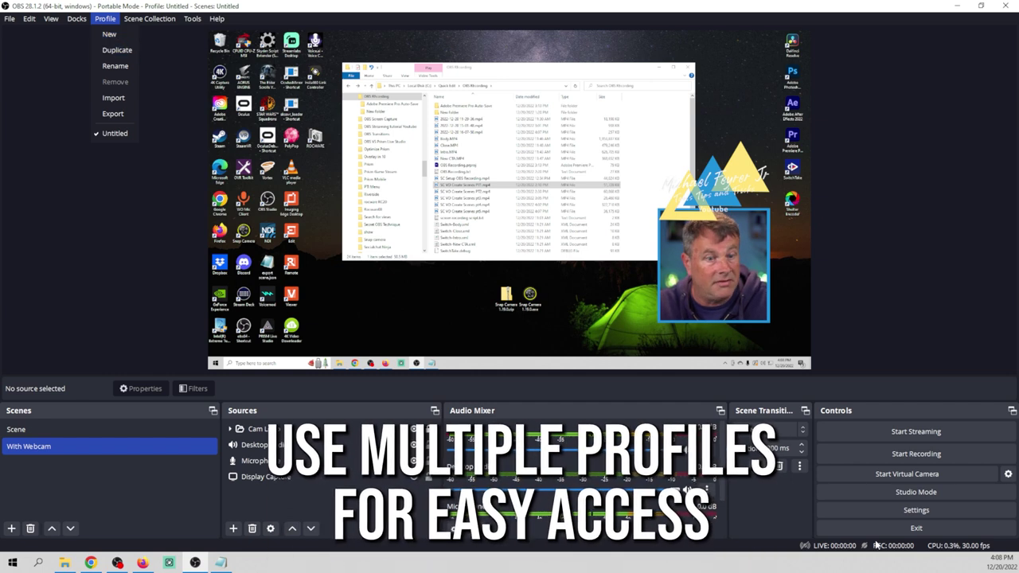
pyautogui.click(847, 511)
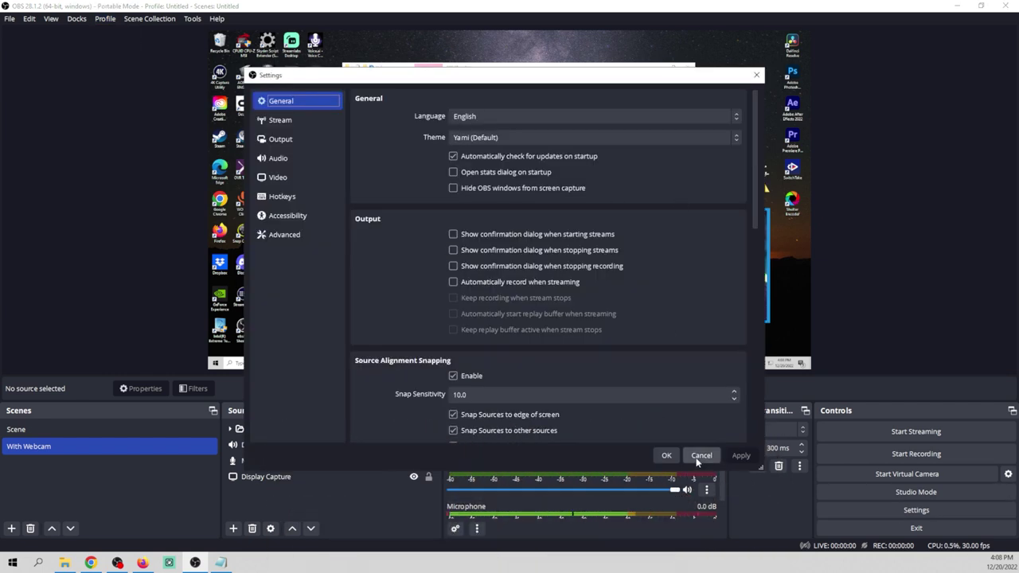
pyautogui.click(697, 456)
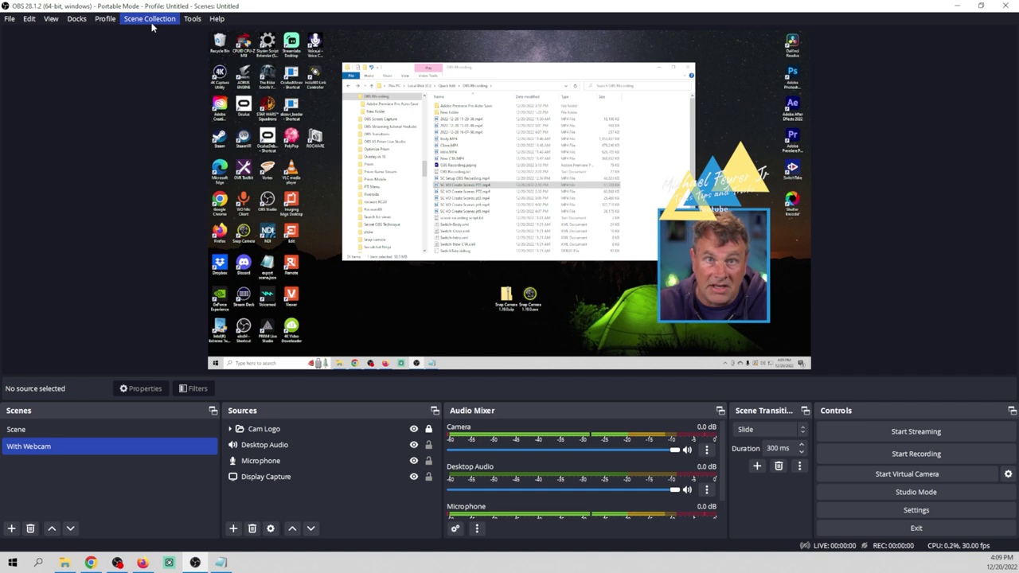
# - Alternate between Scene and With Webcam twice to show the collection's scenes, ending on With Webcam
pyautogui.click(100, 433)
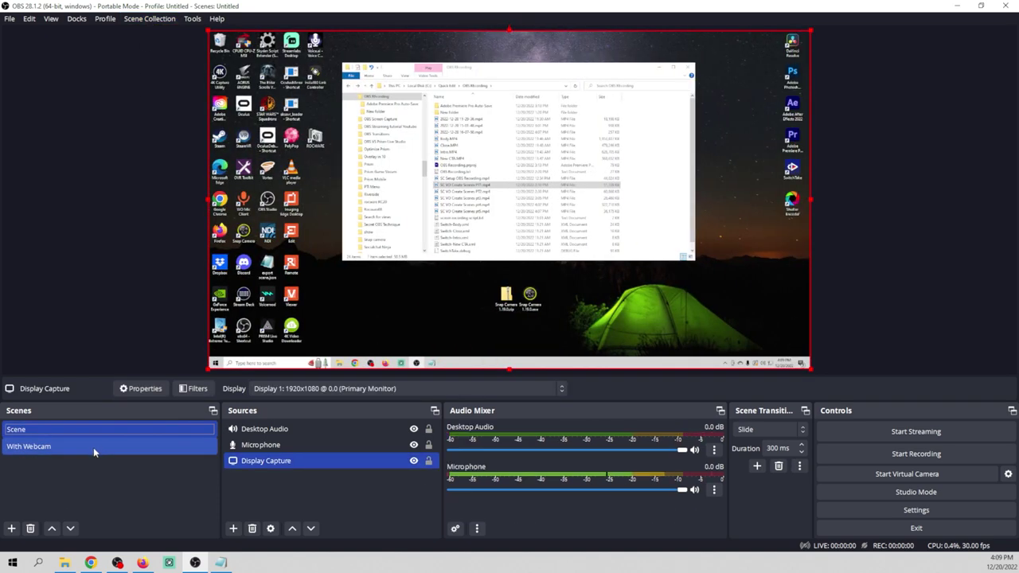
pyautogui.click(93, 447)
pyautogui.click(99, 433)
pyautogui.click(95, 444)
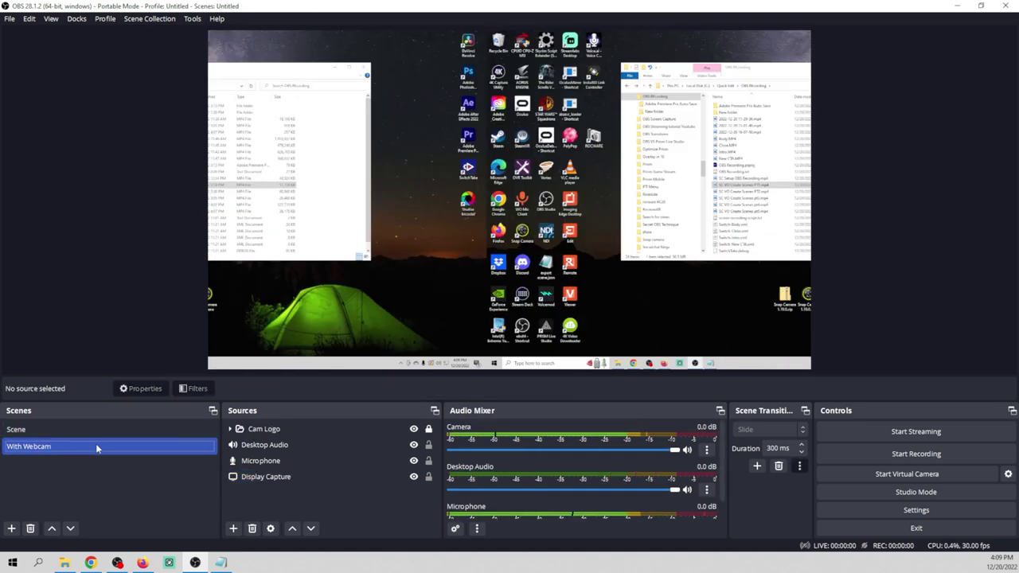
# - Create a scene collection named "live streaming" and switch back to the Untitled collection
pyautogui.click(148, 19)
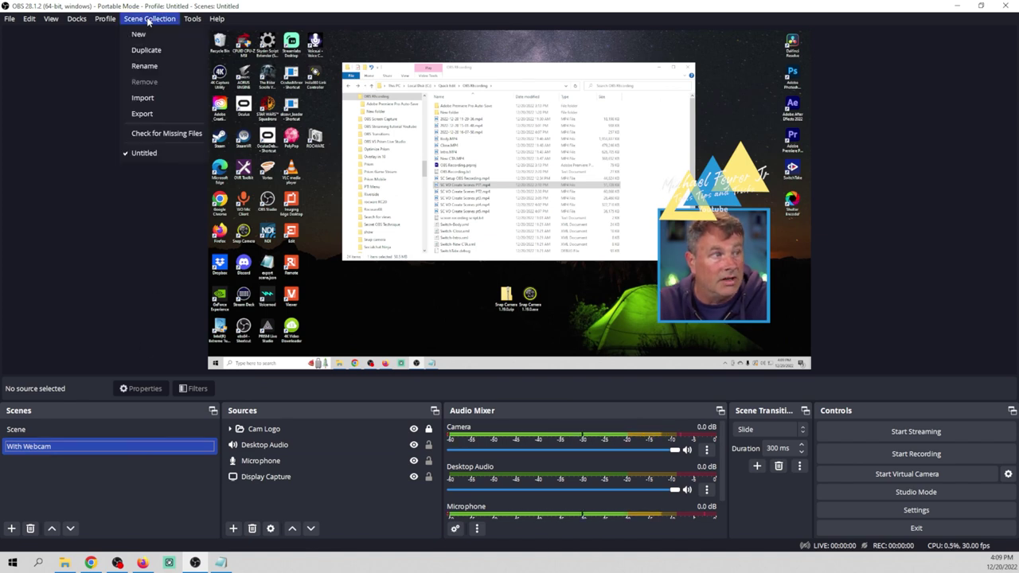
pyautogui.click(148, 35)
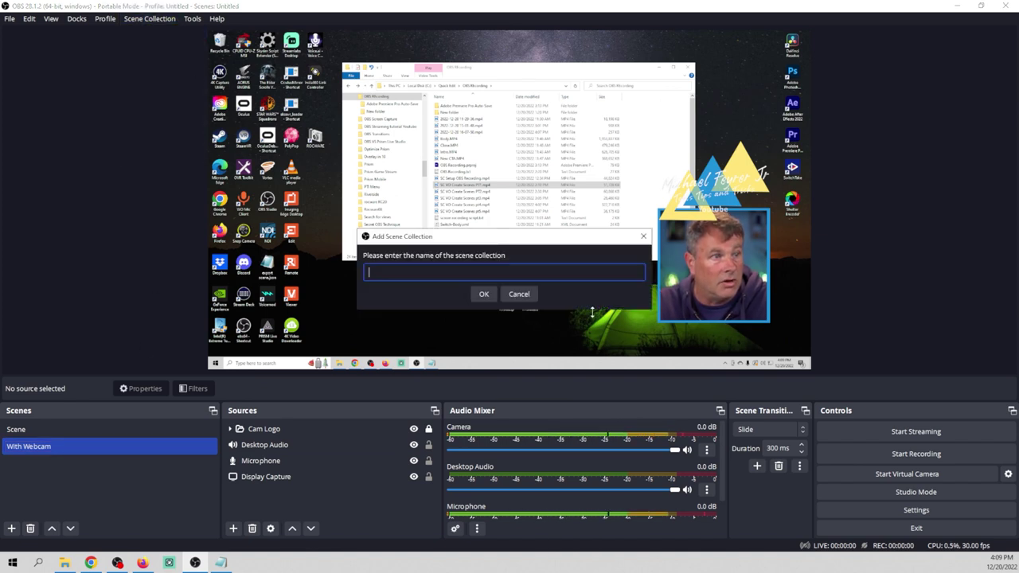
pyautogui.write('live streaming')
pyautogui.click(477, 295)
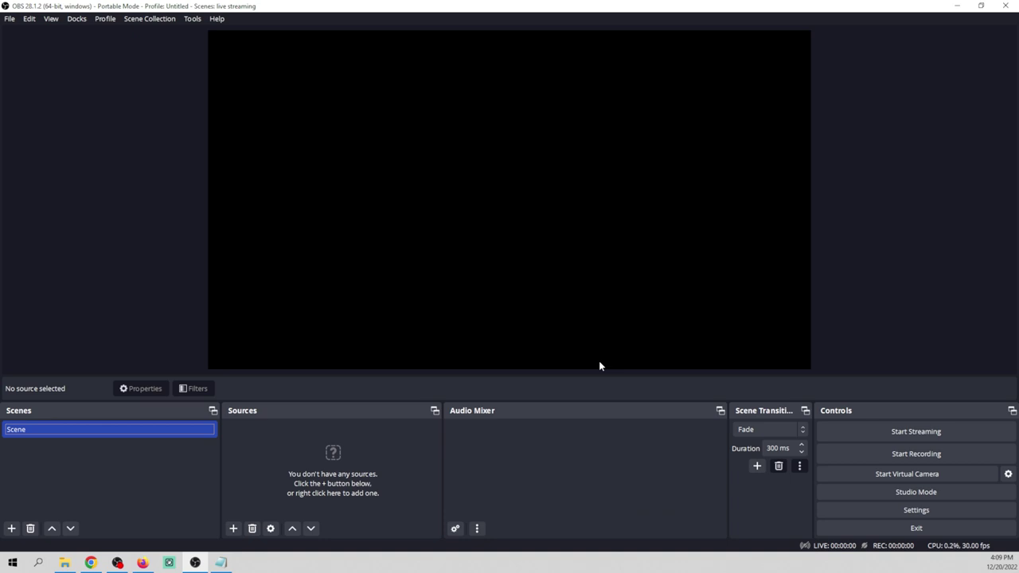
pyautogui.click(159, 22)
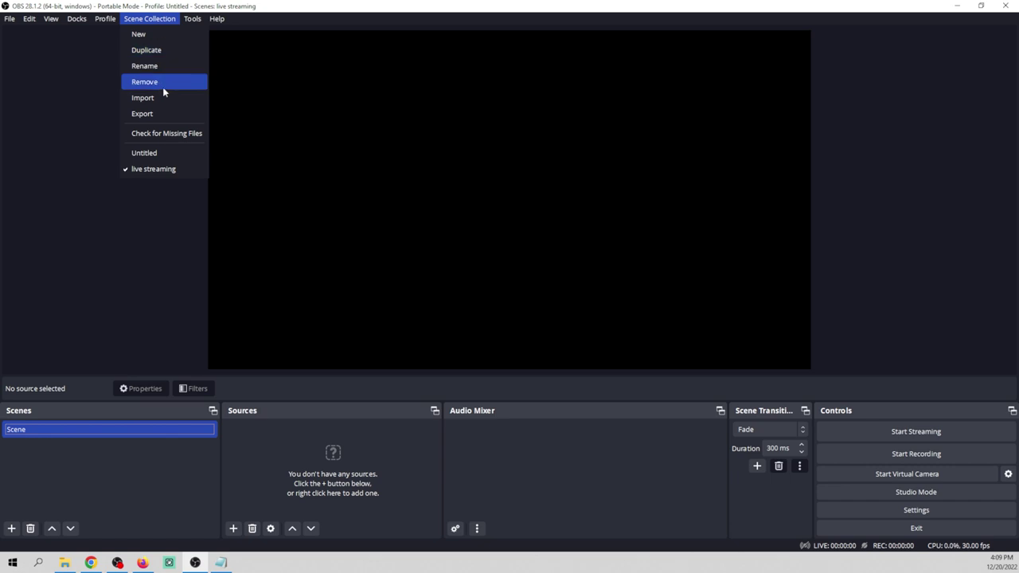
pyautogui.click(165, 153)
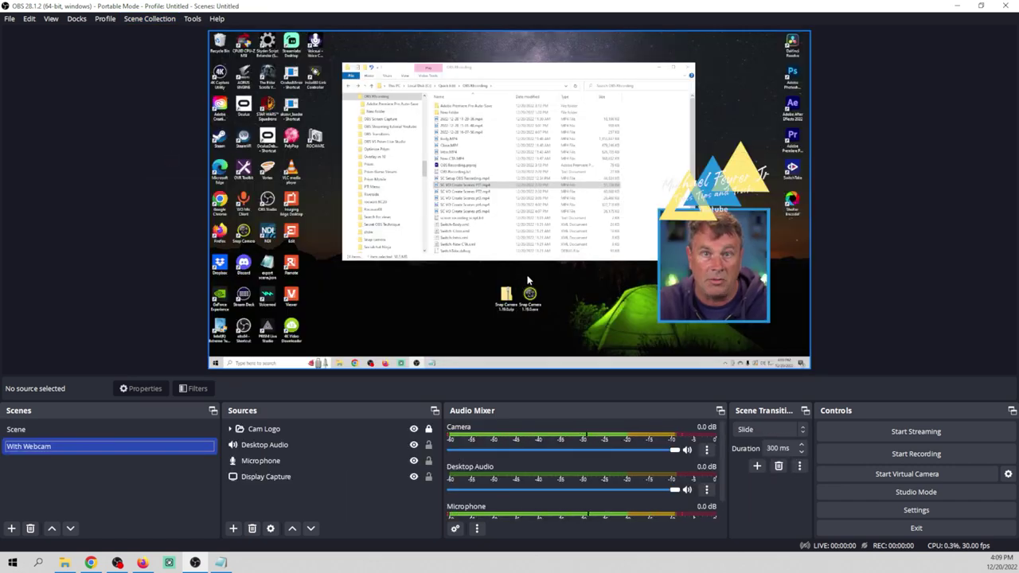